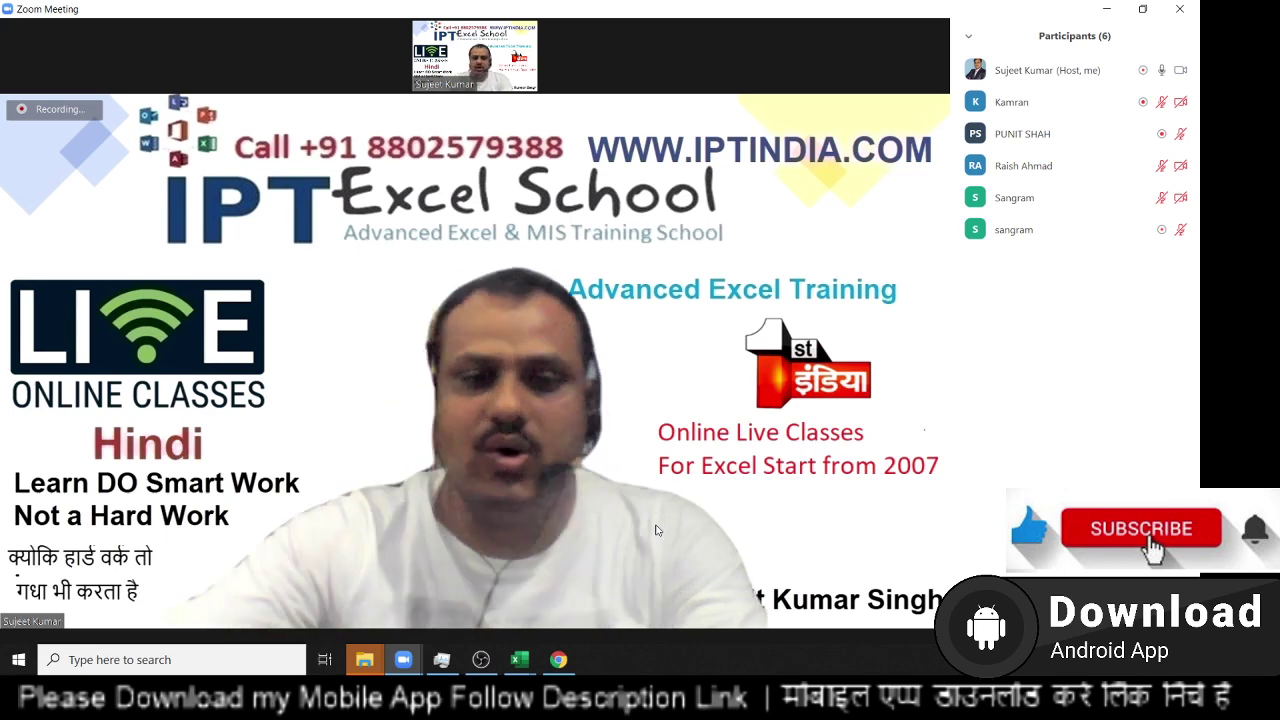
# - Share the entire screen in Zoom, showing the blank Book1 workbook
pyautogui.click(540, 620)
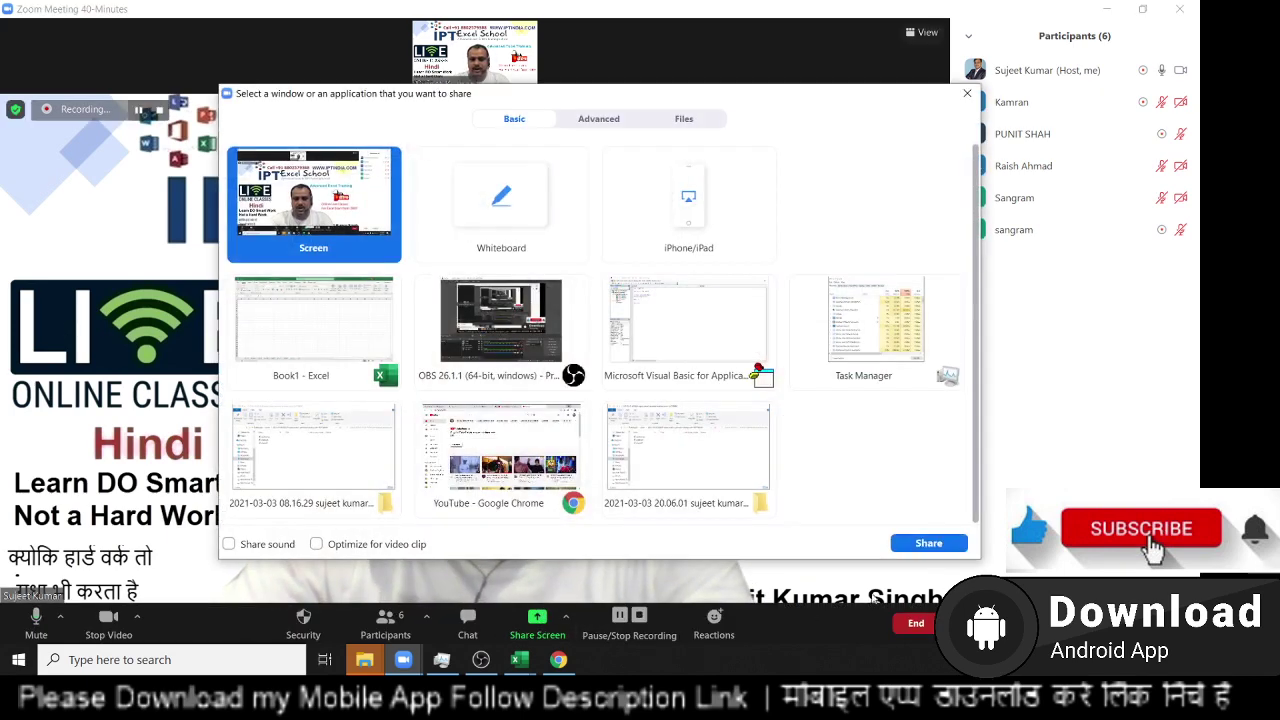
pyautogui.click(929, 543)
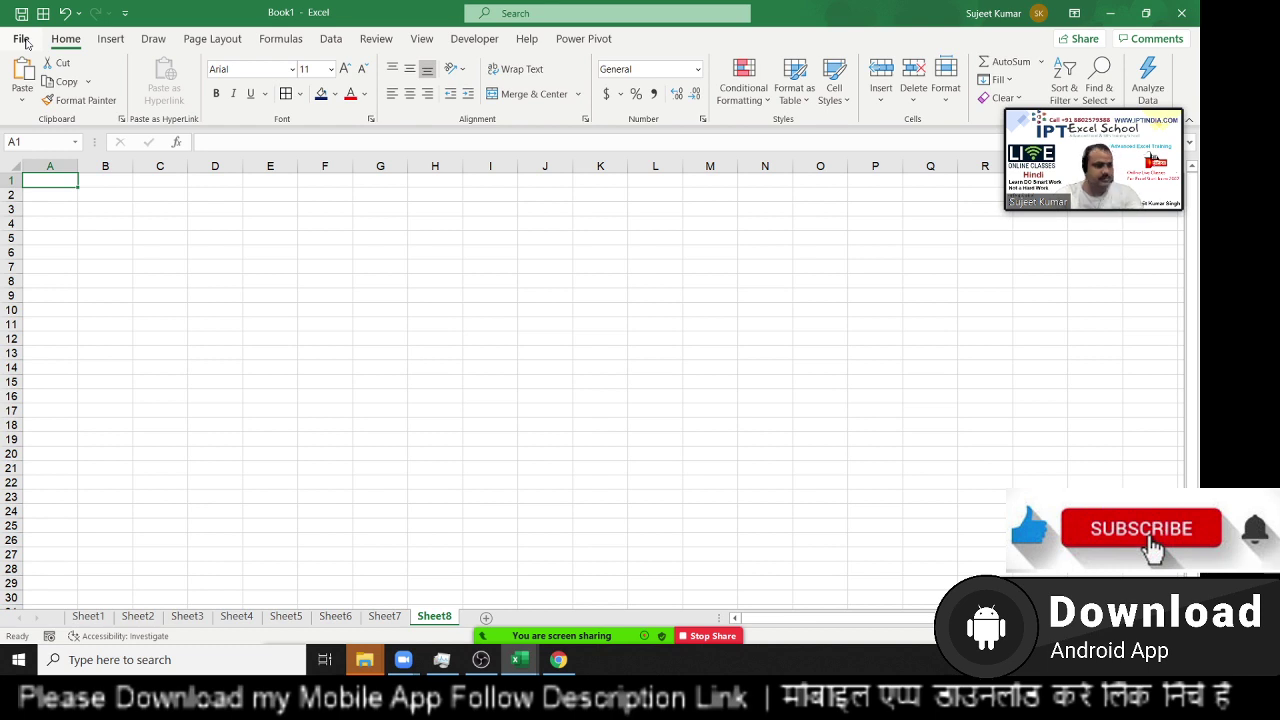
# - Open the DataP workbook from the Recent list
pyautogui.click(22, 39)
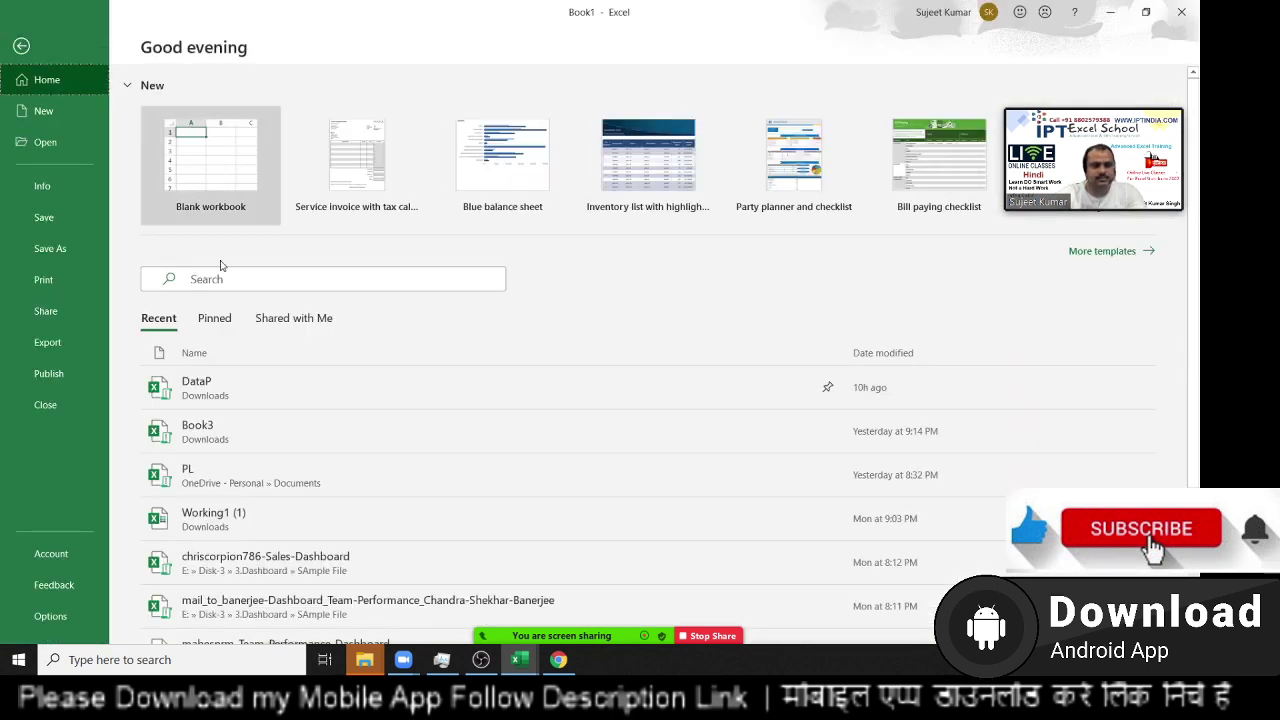
pyautogui.scroll(-1, 257, 402)
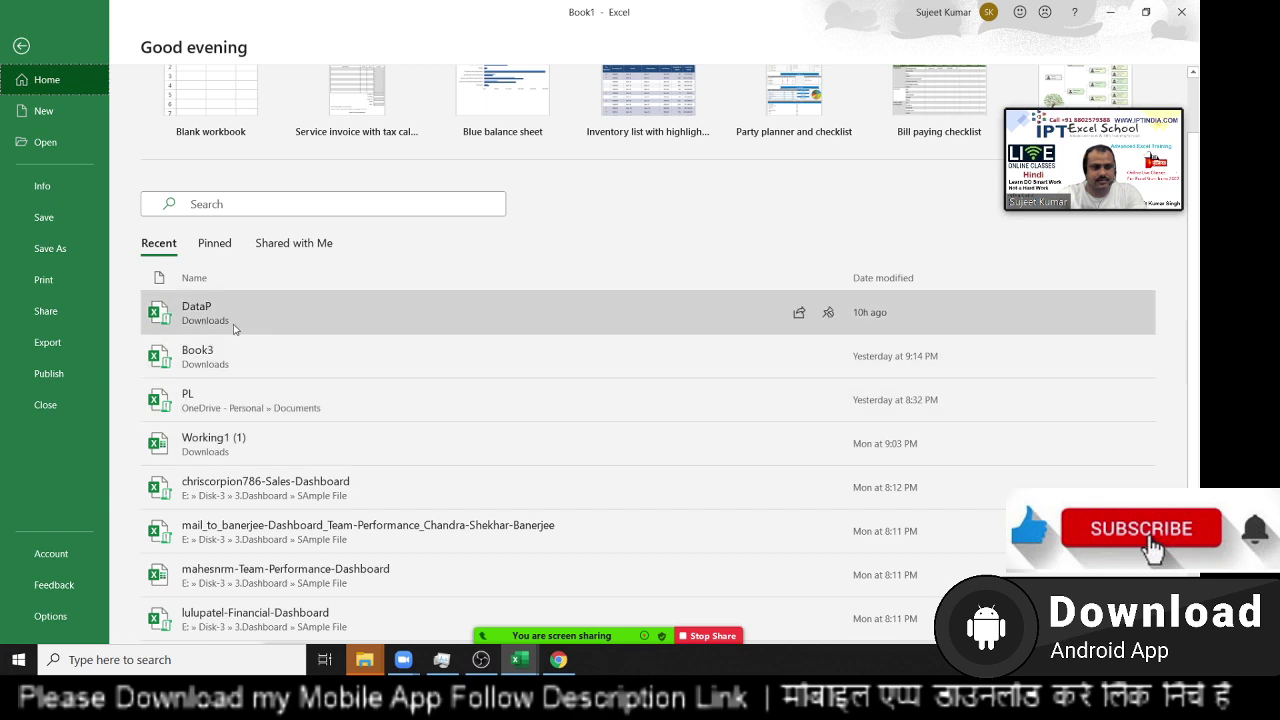
pyautogui.click(234, 322)
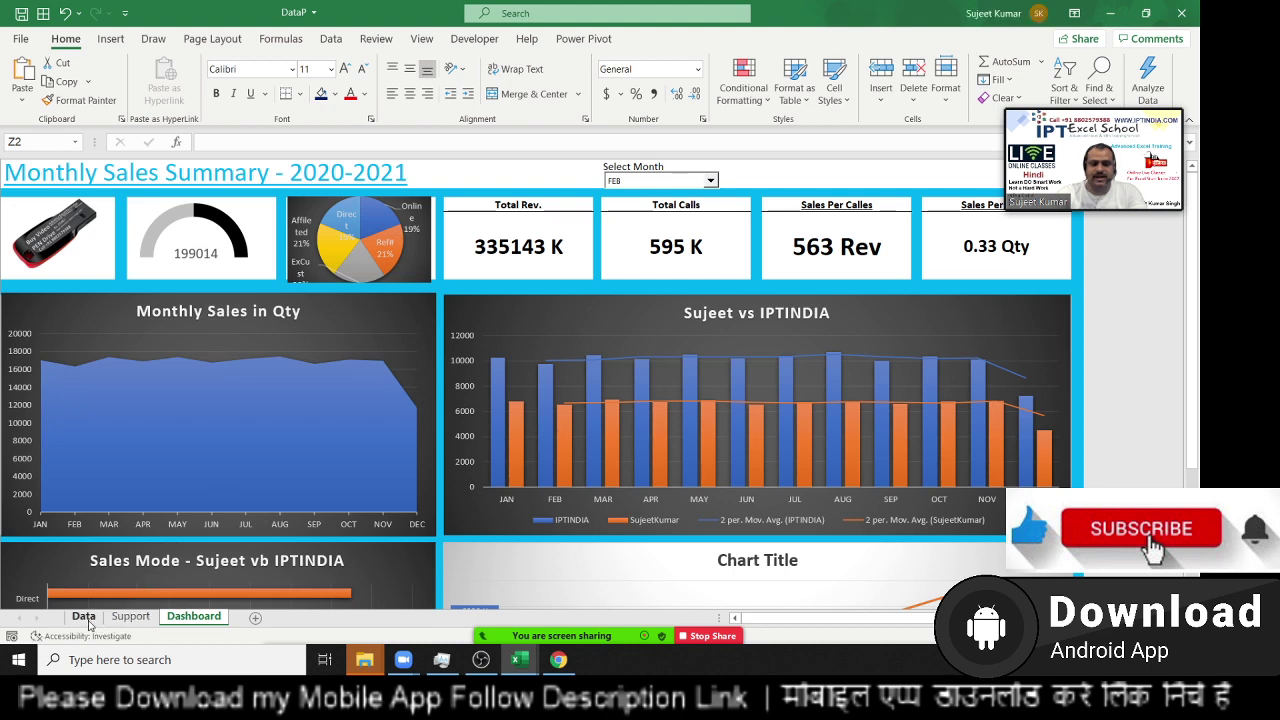
# - Copy the range A1:Q16 of the sales table on the Data sheet
pyautogui.click(84, 617)
pyautogui.moveTo(63, 181); pyautogui.dragTo(800, 337)
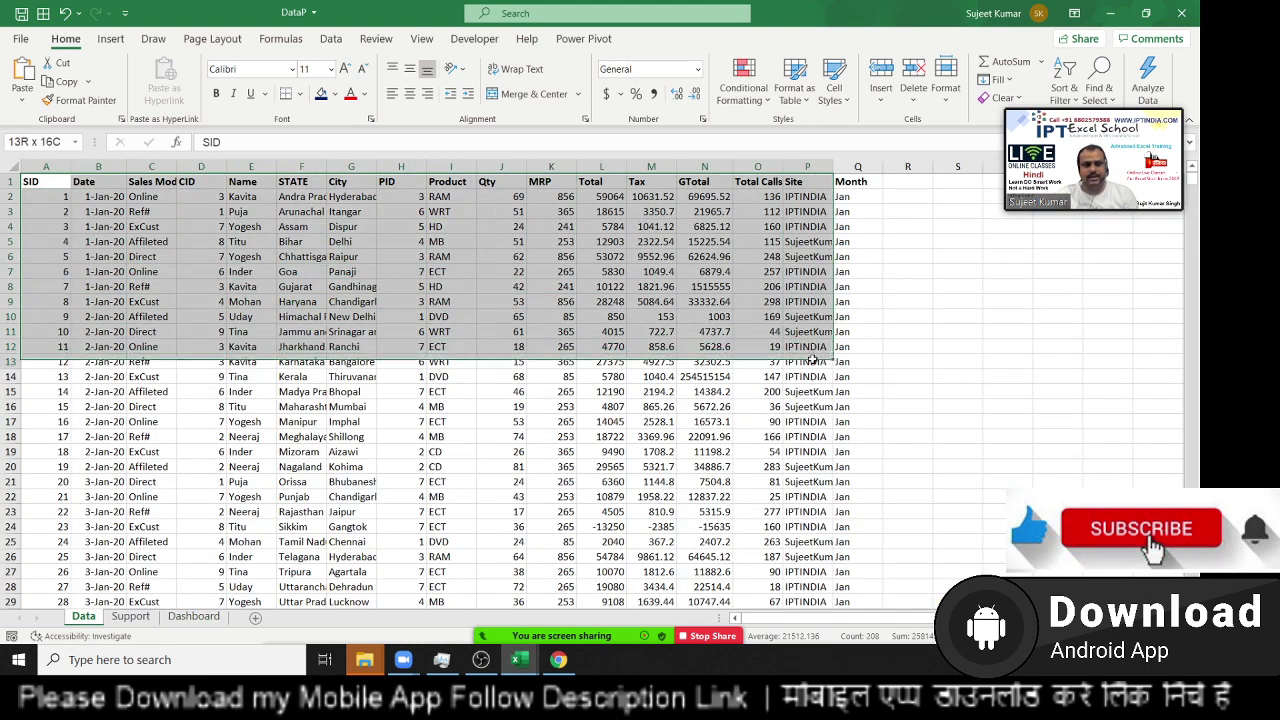
pyautogui.moveTo(800, 336); pyautogui.dragTo(833, 407)
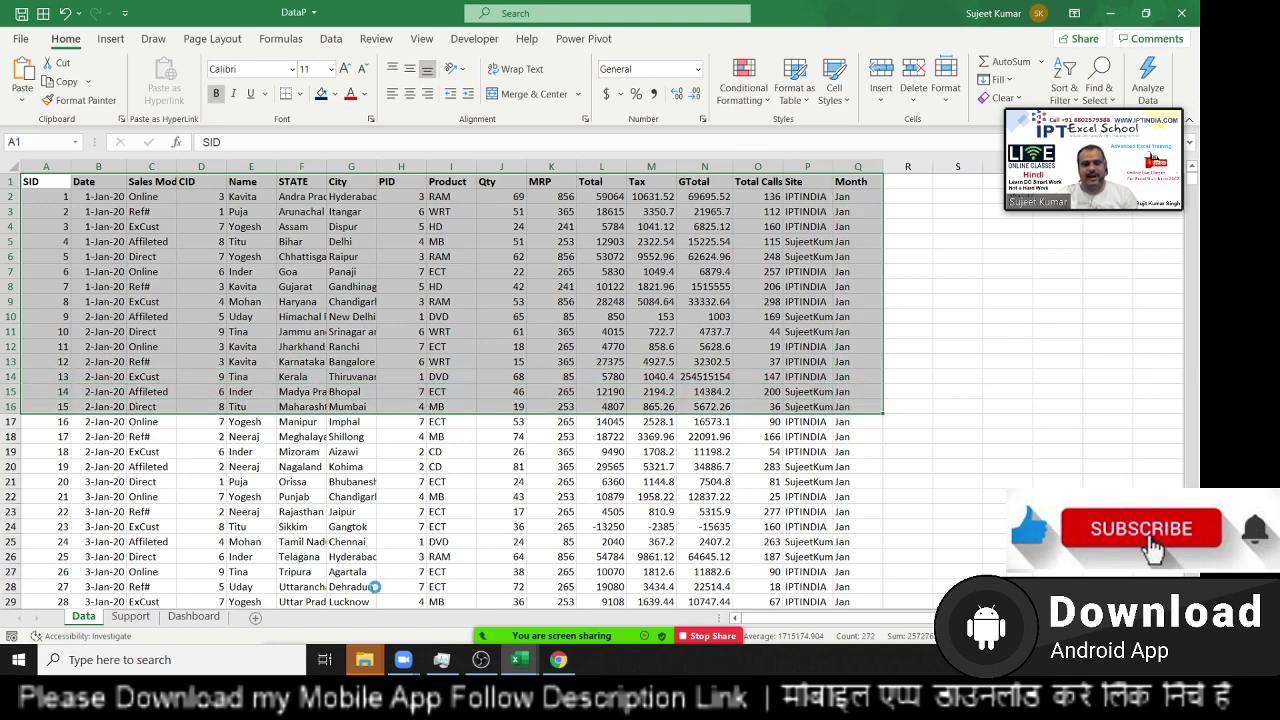
pyautogui.hotkey('ctrl', 'c')
# - Insert Sheet1 and Paste Special the copied rows into A1 with Transpose ticked
pyautogui.click(255, 617)
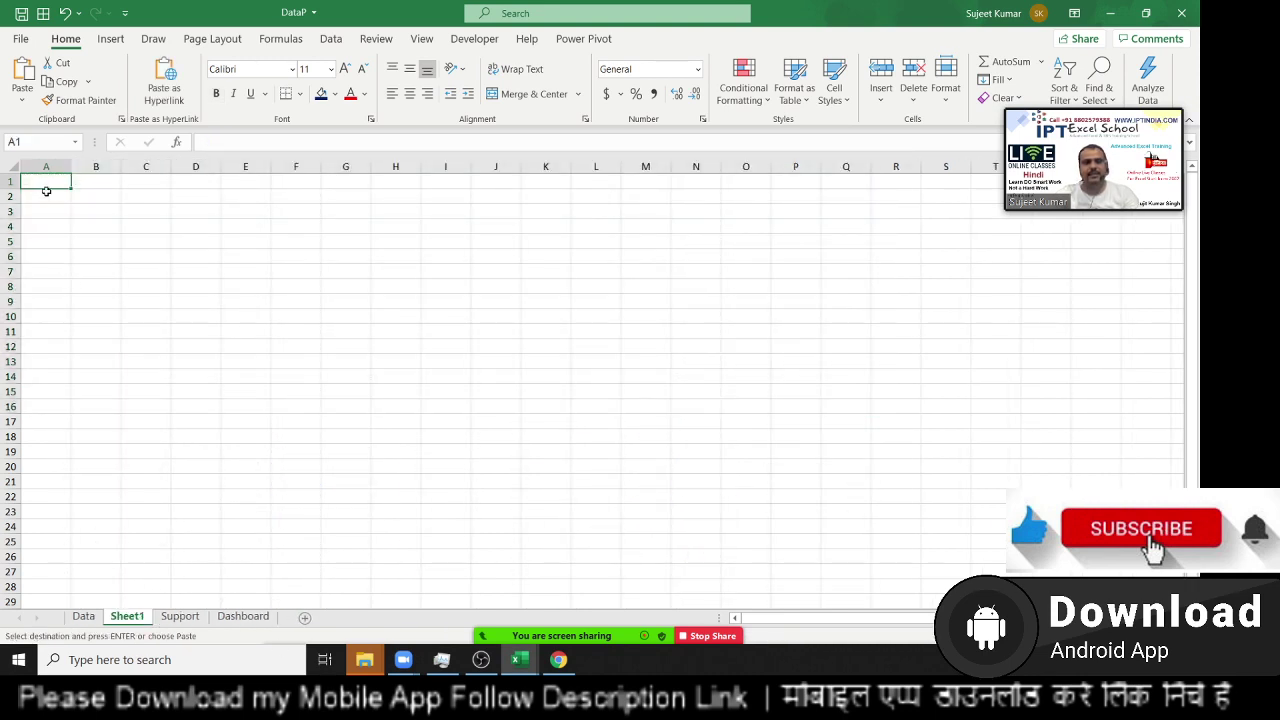
pyautogui.rightClick(44, 181)
pyautogui.click(105, 292)
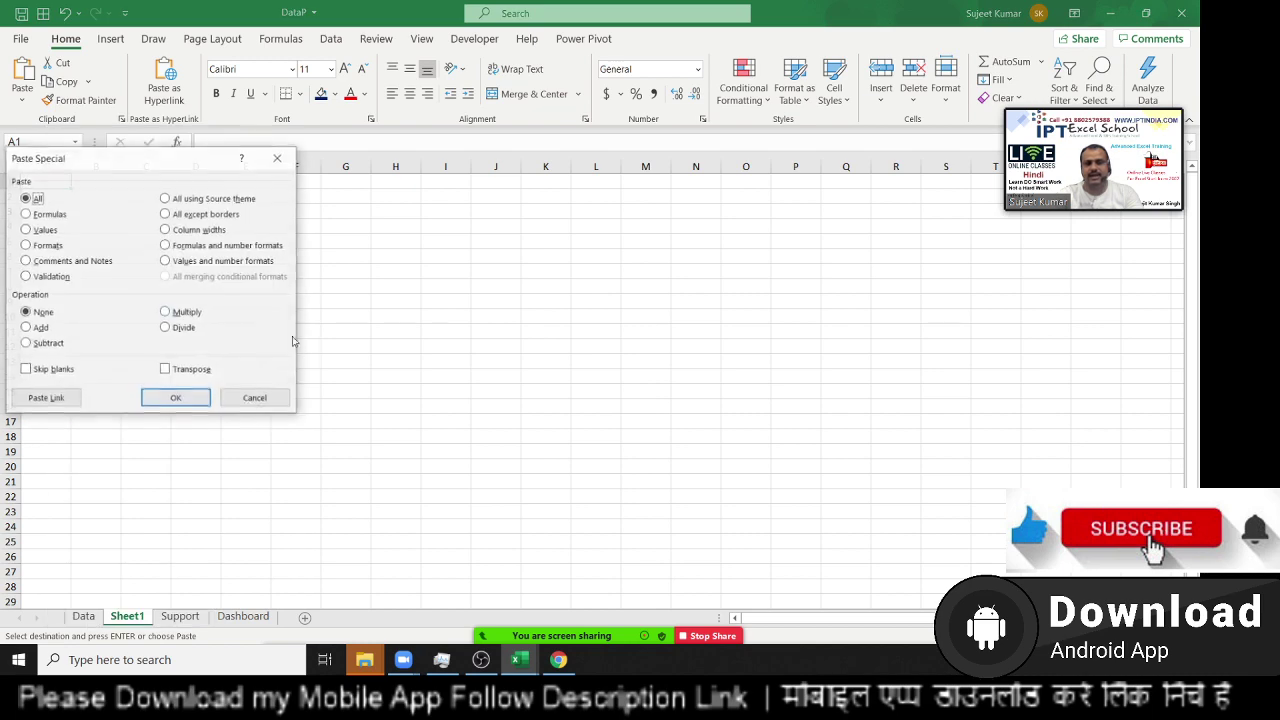
pyautogui.click(180, 369)
pyautogui.click(176, 398)
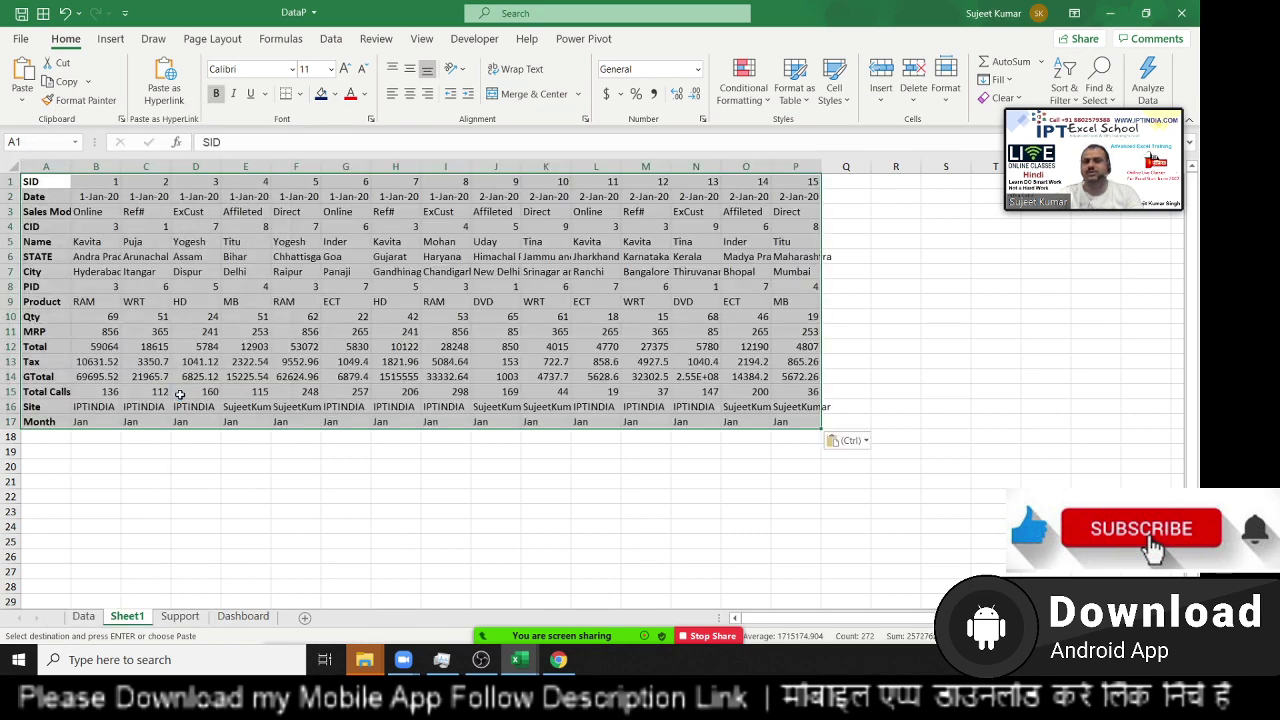
pyautogui.click(135, 466)
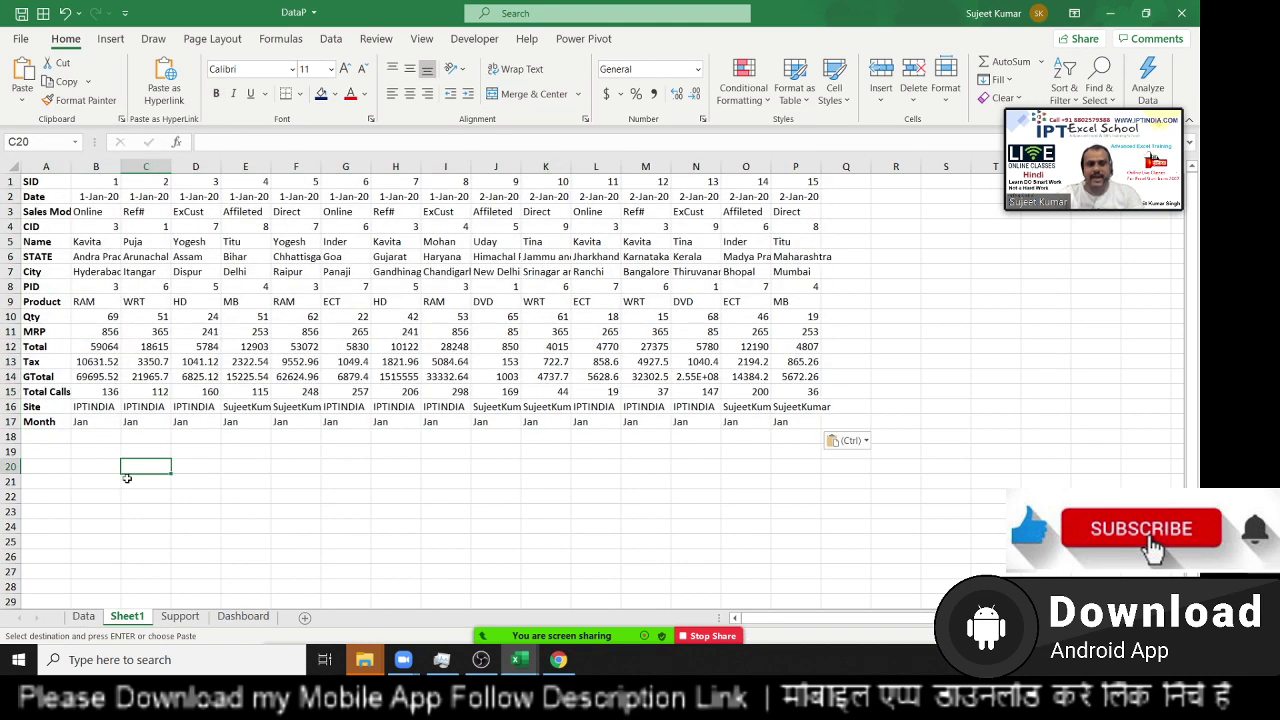
pyautogui.click(115, 490)
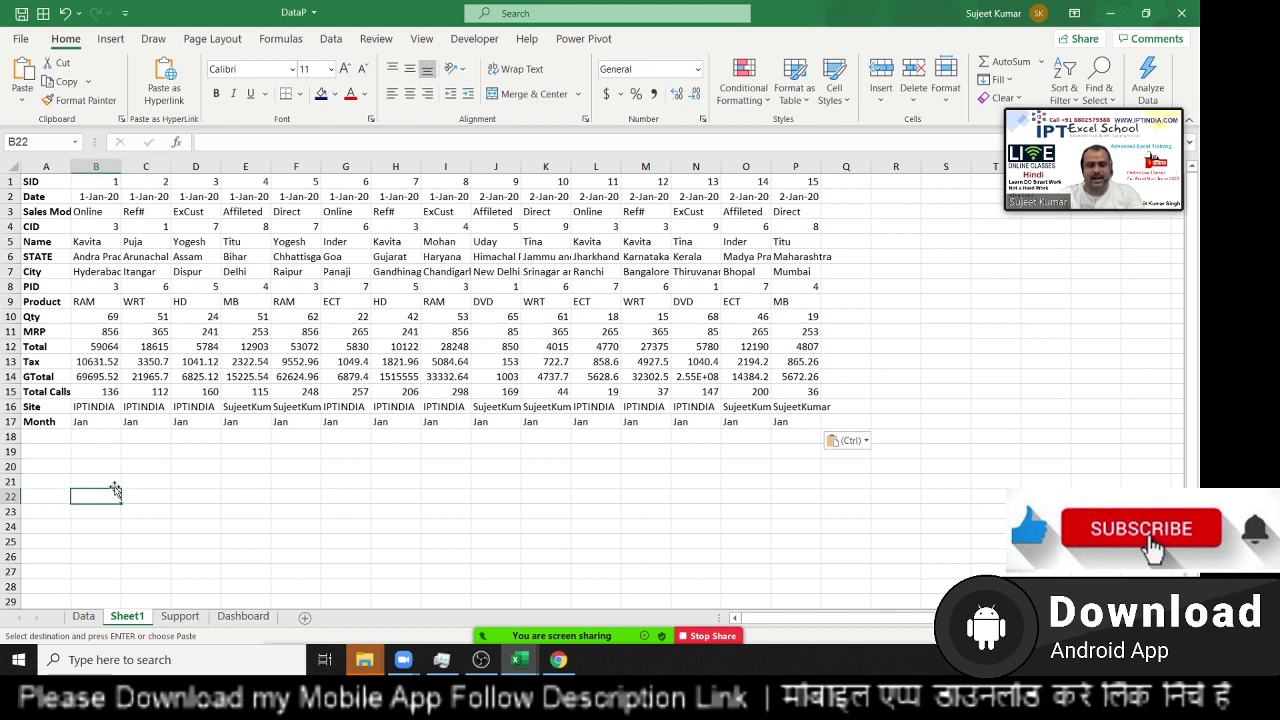
pyautogui.press('Escape')
# - Add the headings SID in B21 and Name in C21
pyautogui.click(115, 486)
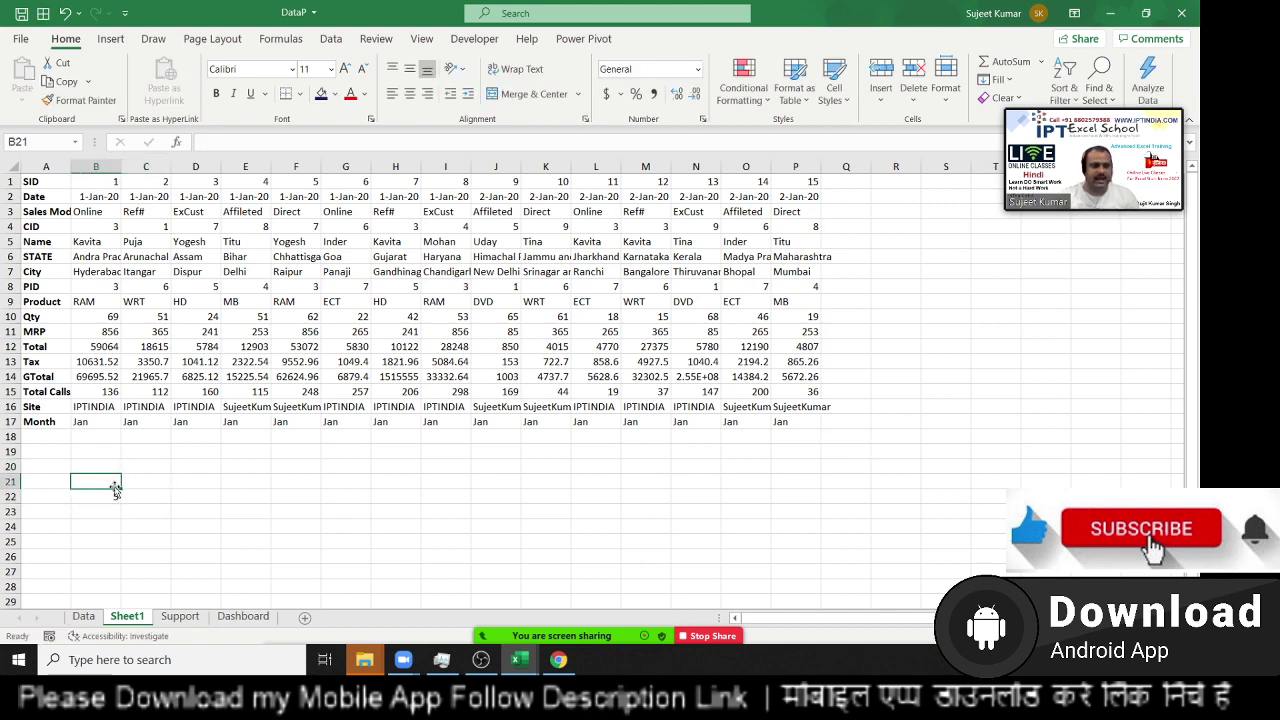
pyautogui.write('SID')
pyautogui.press('Return')
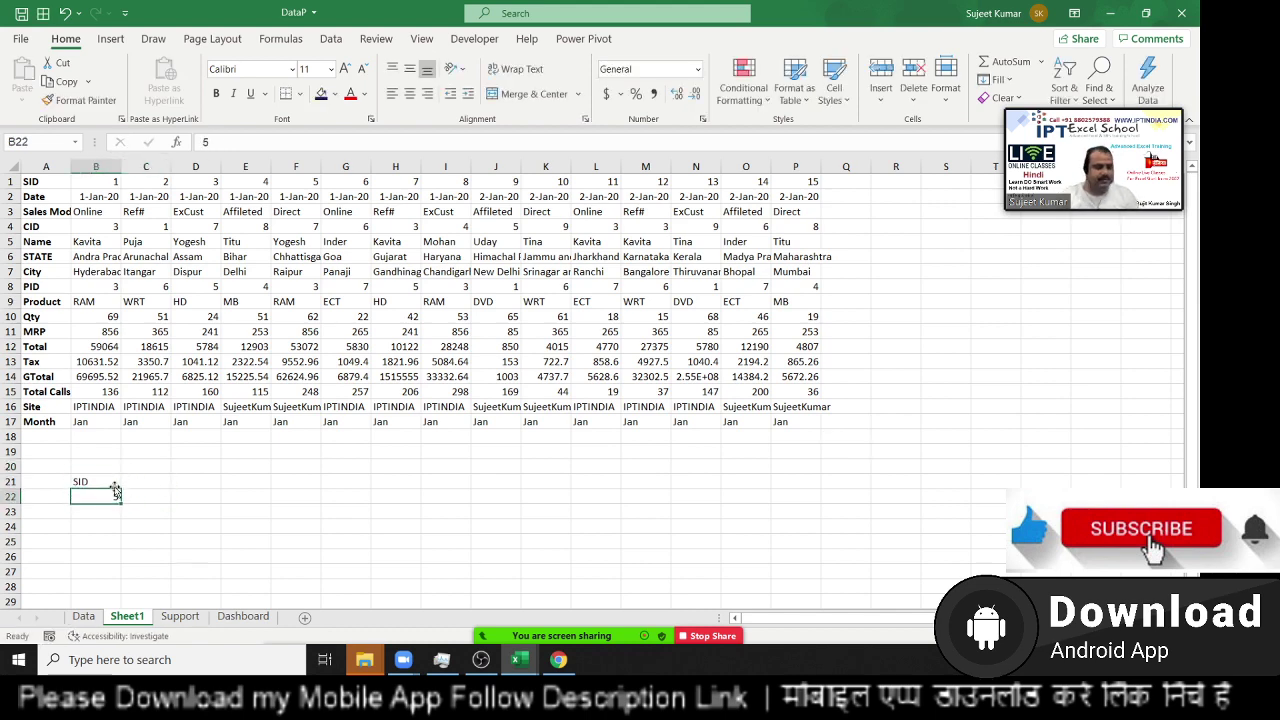
pyautogui.press('Right')
pyautogui.press('Up')
pyautogui.write('Name')
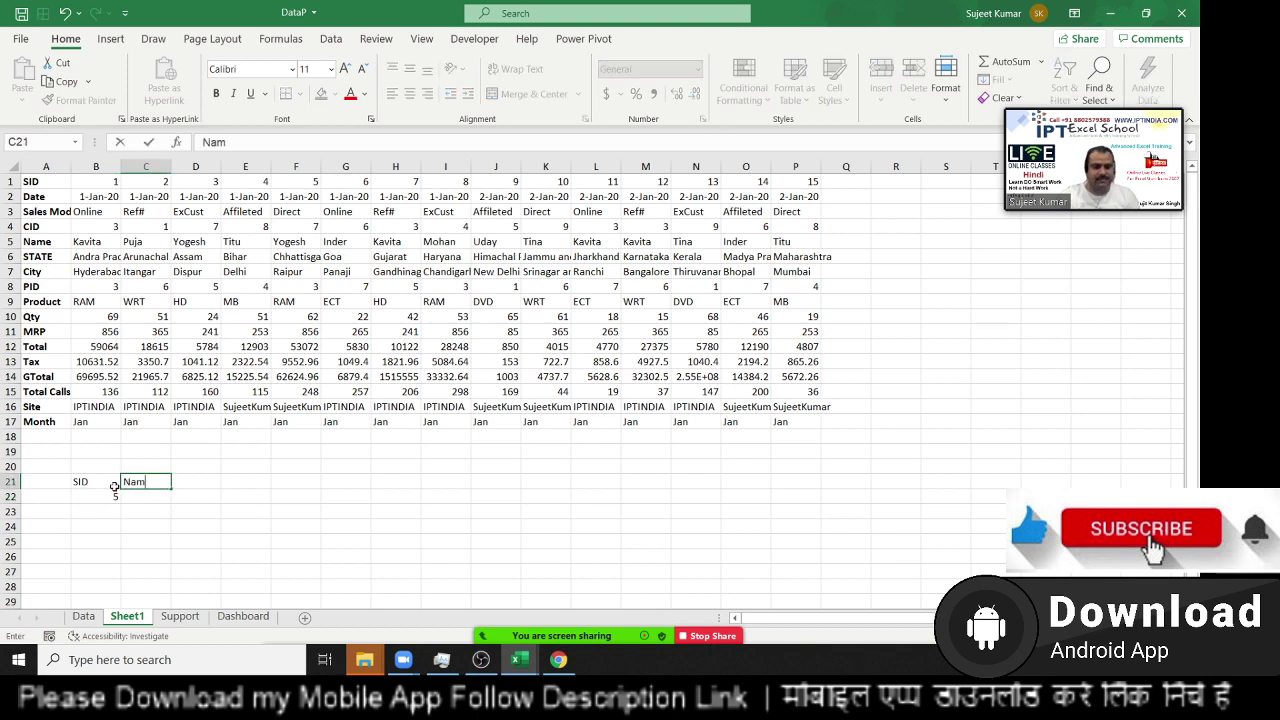
pyautogui.press('Return')
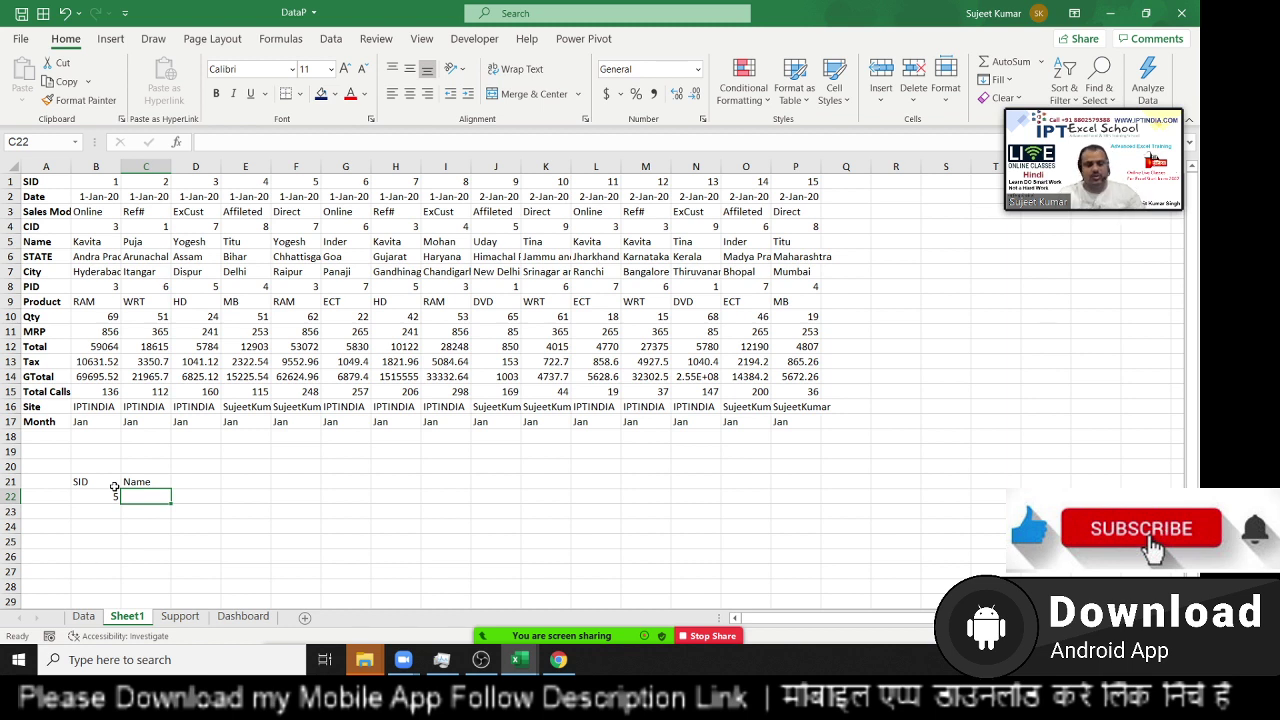
# - Enter =HLOOKUP(B22,1:17,5,0) in C22 so it returns Yogesh for SID 5
pyautogui.write('=')
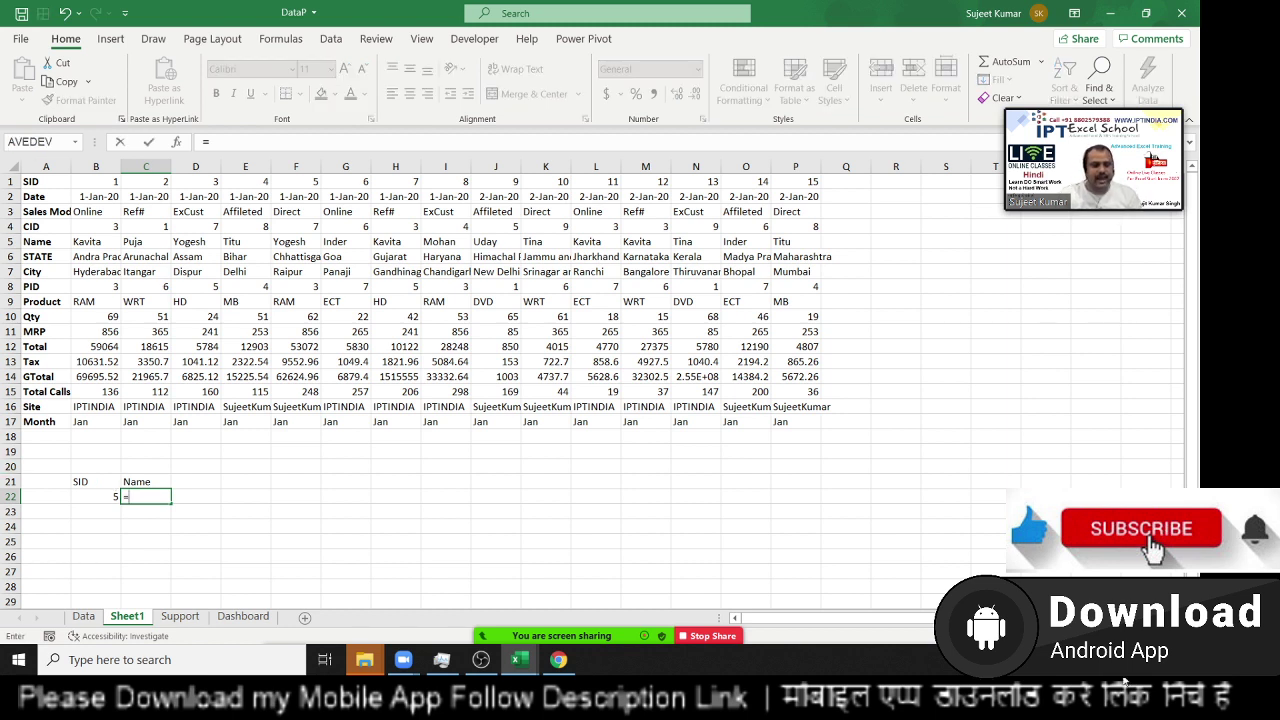
pyautogui.write('h')
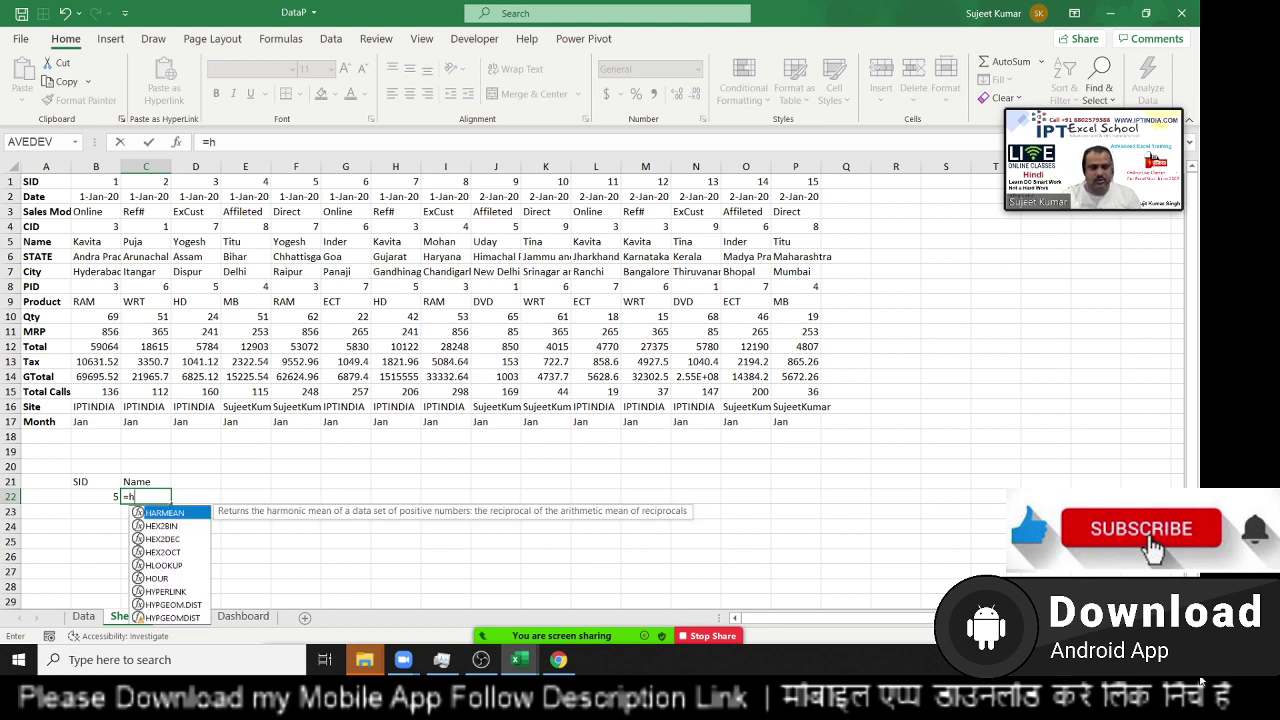
pyautogui.write('l')
pyautogui.press('Tab')
pyautogui.press('Left')
pyautogui.write(',')
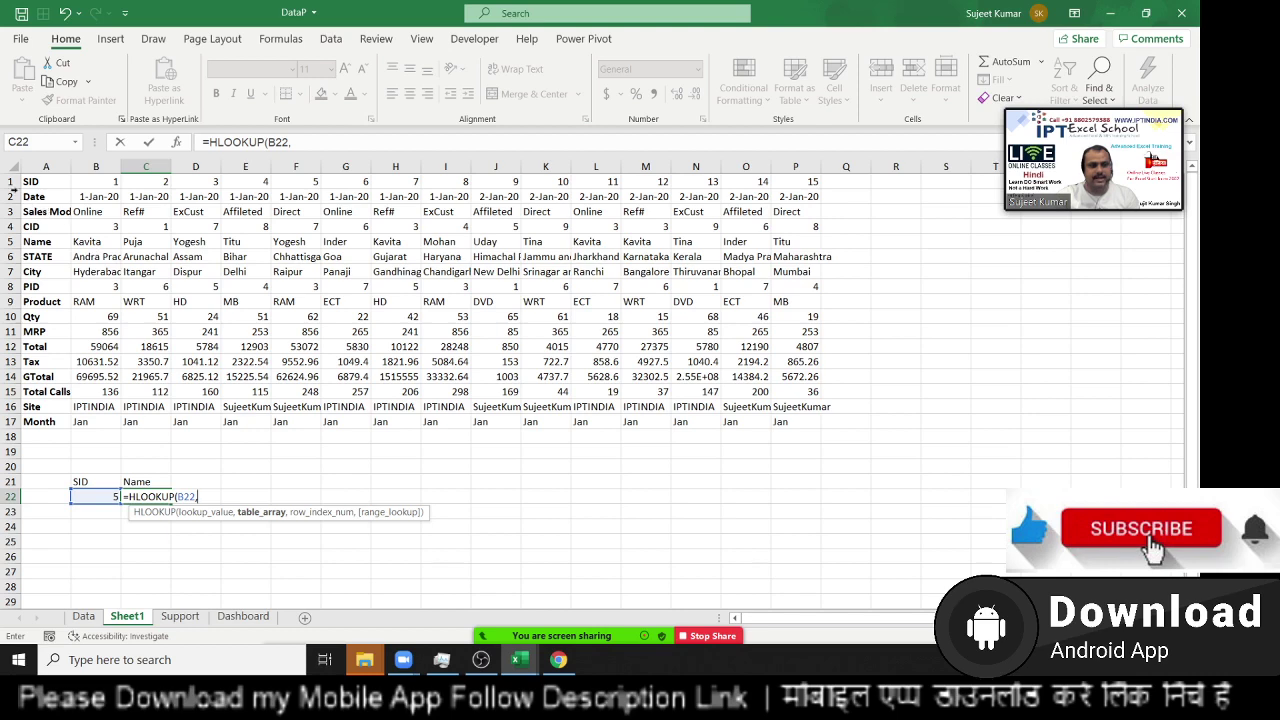
pyautogui.moveTo(6, 181); pyautogui.dragTo(8, 423)
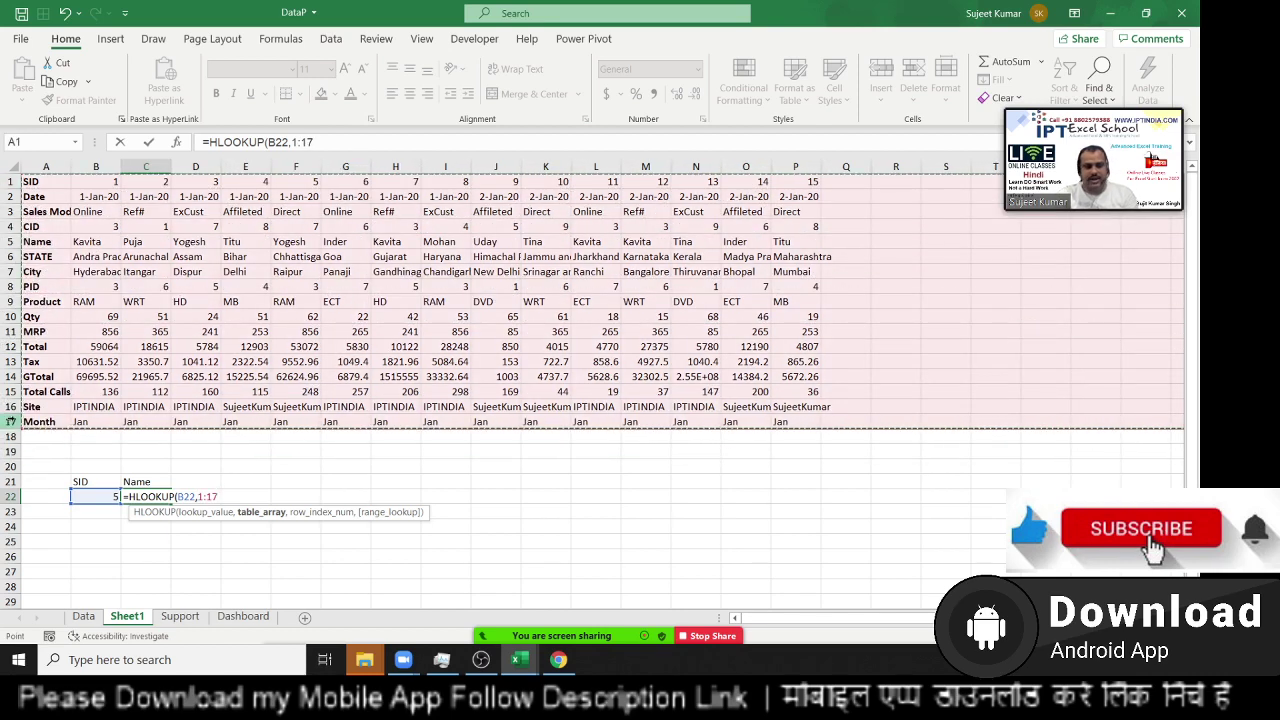
pyautogui.write(',5')
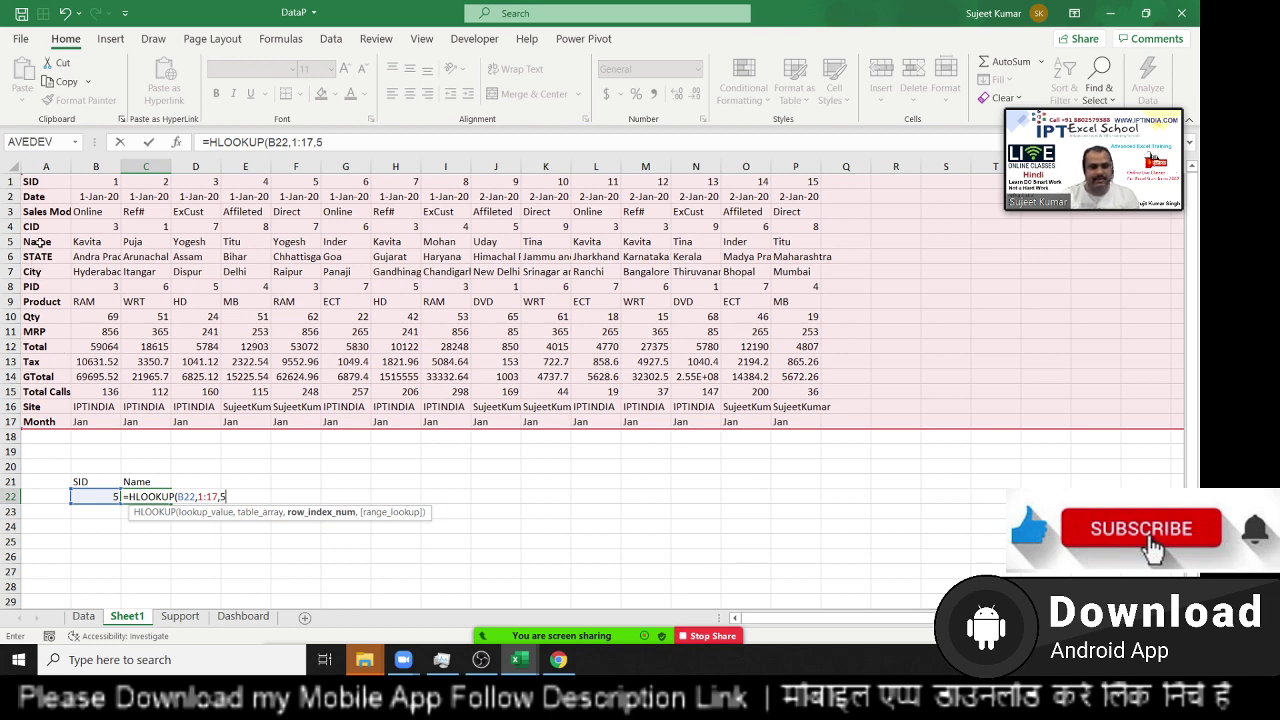
pyautogui.write(',0')
pyautogui.press('Return')
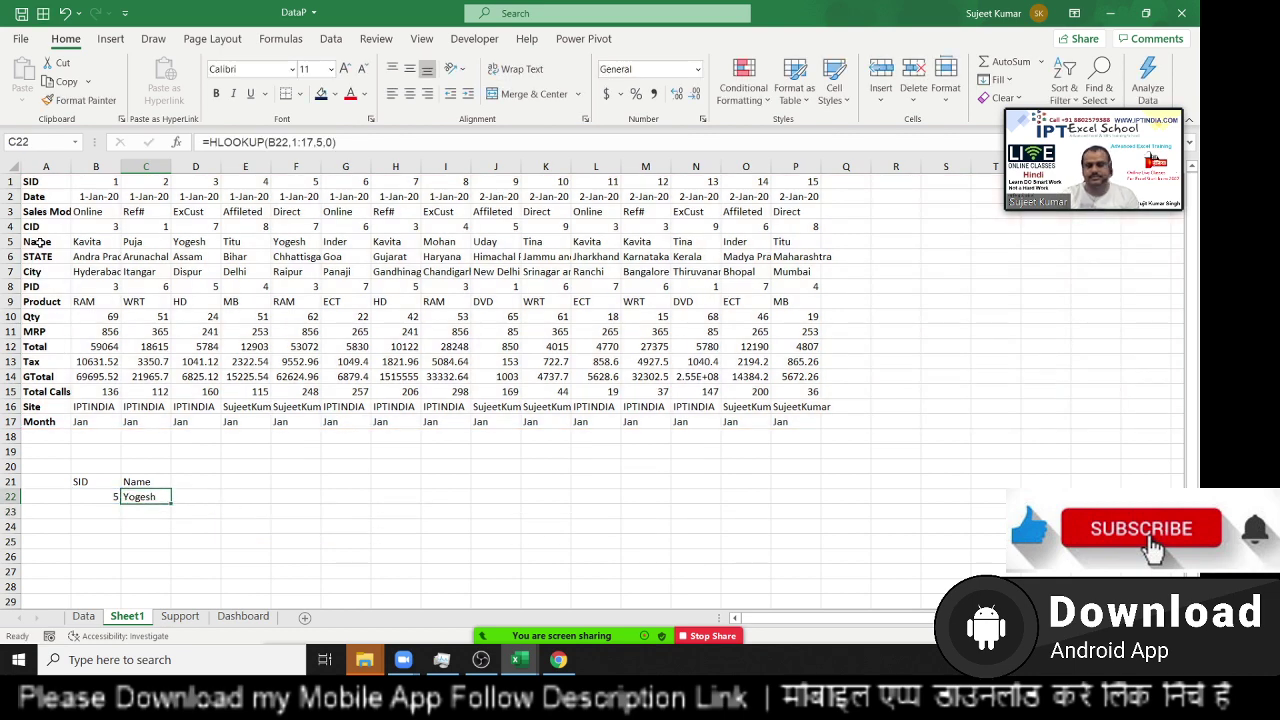
# - Start an XLOOKUP in D23 with B22 as lookup value and A1:P1 as lookup array
pyautogui.press('Right')
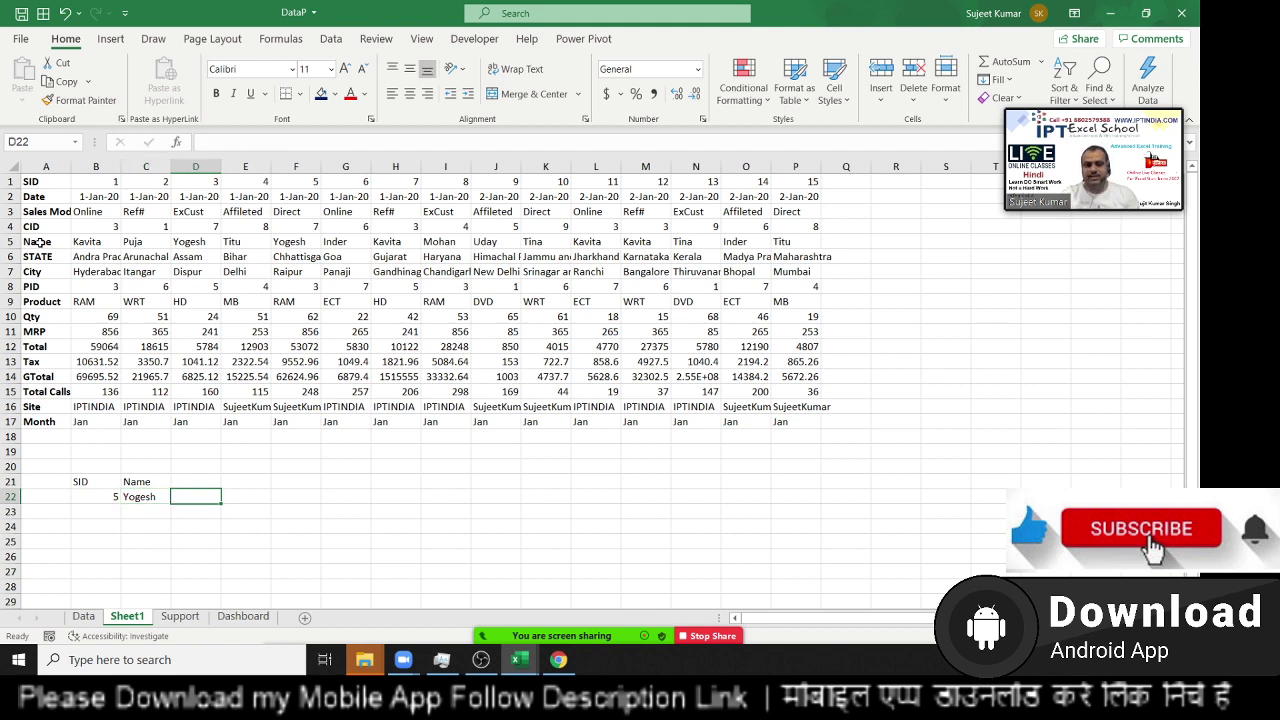
pyautogui.press('Down')
pyautogui.write('=xl')
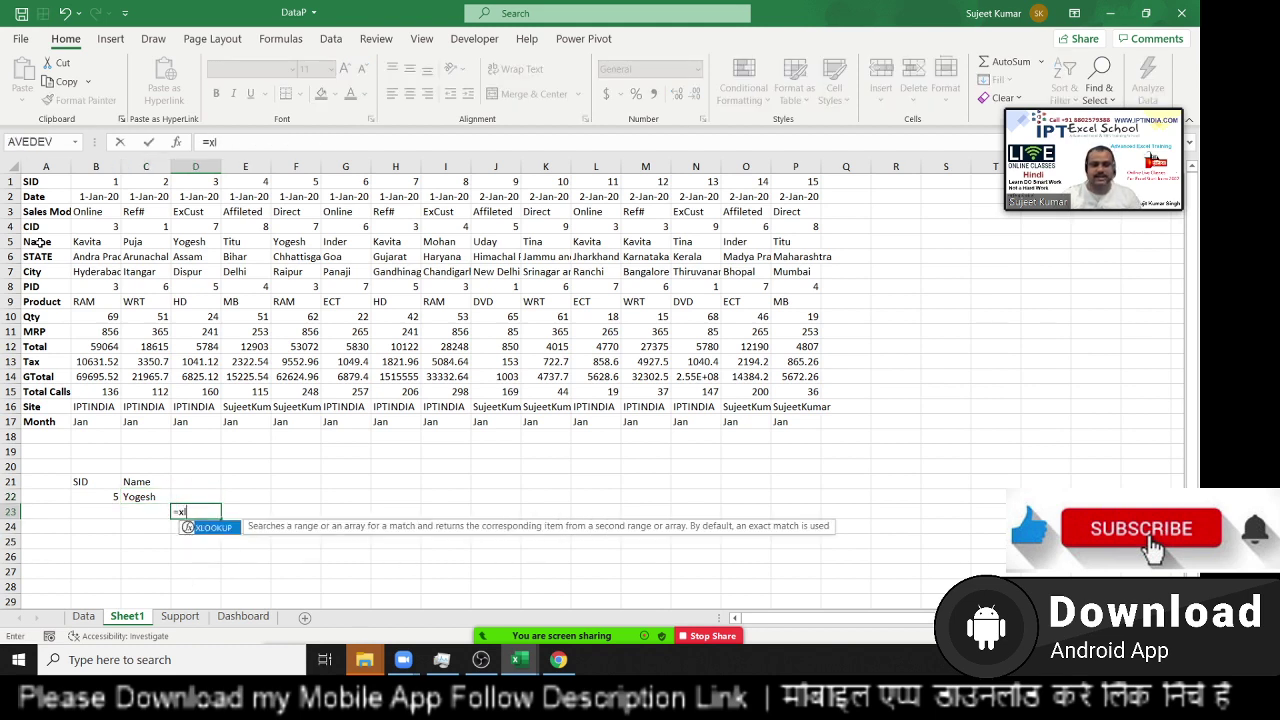
pyautogui.press('Tab')
pyautogui.press('Left')
pyautogui.press('Left')
pyautogui.press('Up')
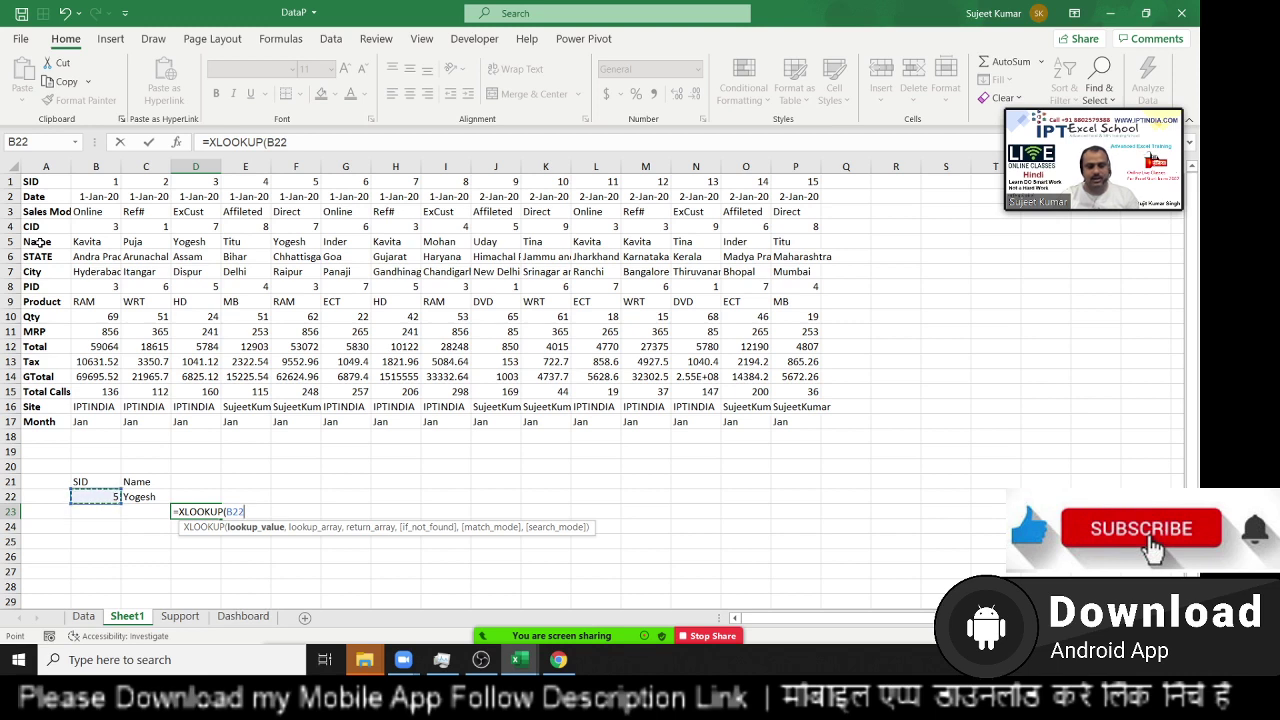
pyautogui.write(',')
pyautogui.press('Up')
pyautogui.hotkey('ctrl', 'Up')
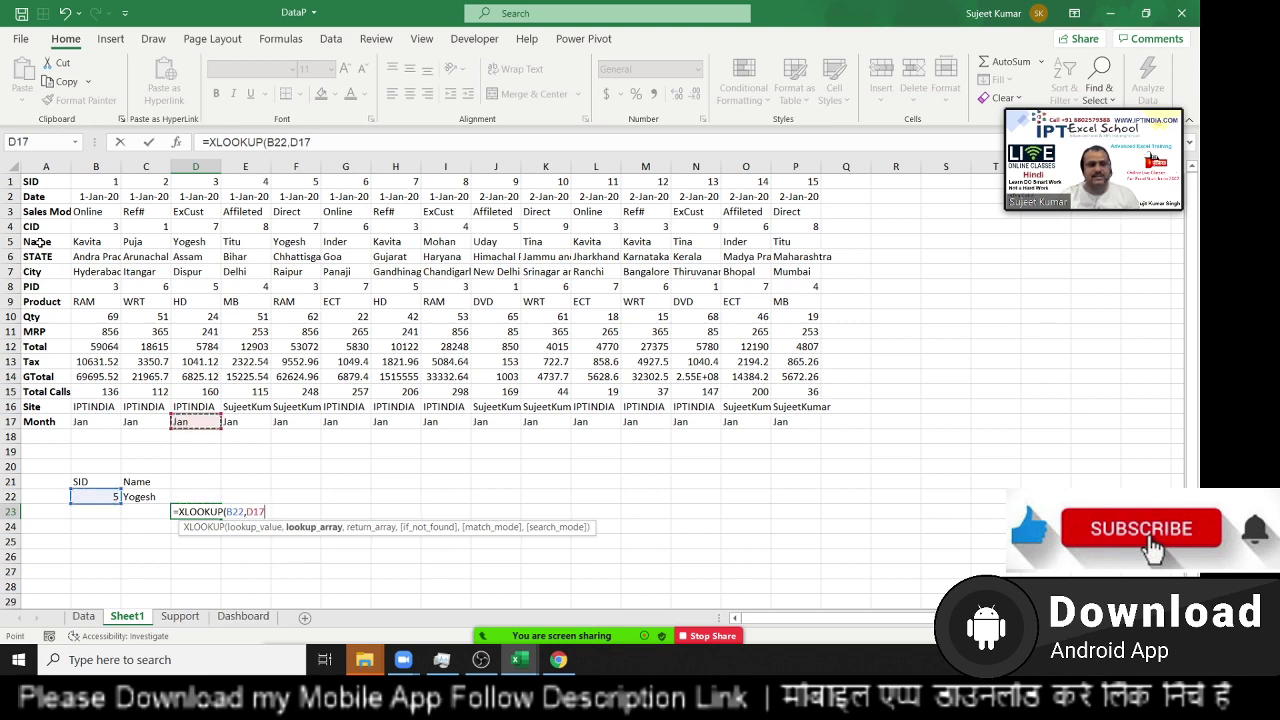
pyautogui.hotkey('ctrl', 'Up')
pyautogui.press('Left')
pyautogui.press('Left')
pyautogui.press('Left')
pyautogui.hotkey('ctrl', 'shift', 'Right')
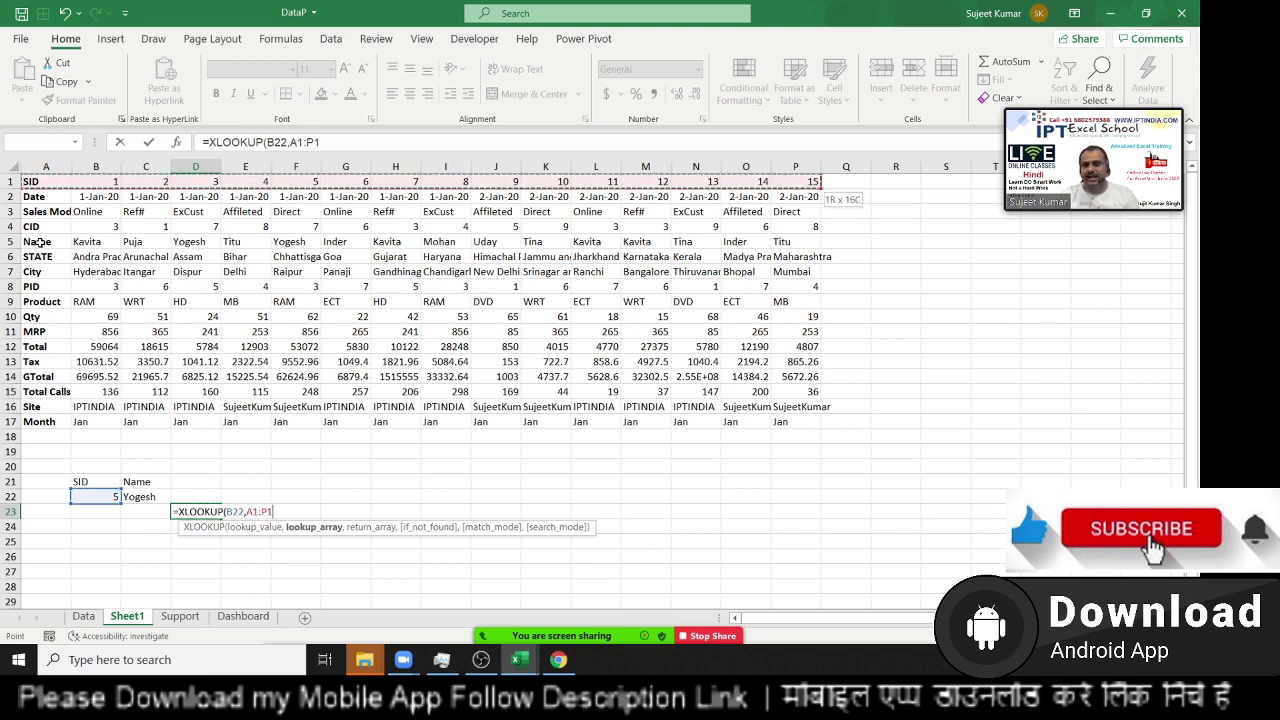
pyautogui.write(',')
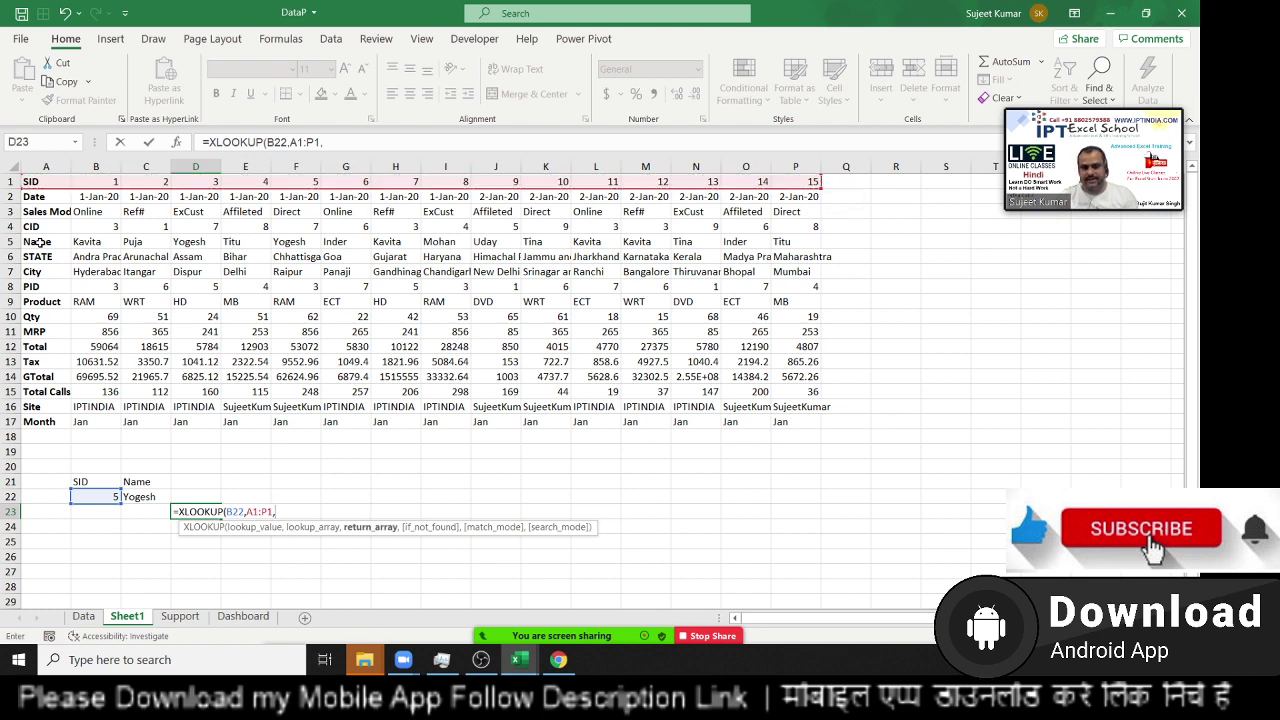
# - Finish the XLOOKUP with return range A5:P5, giving Yogesh
pyautogui.press('Up')
pyautogui.press('Up')
pyautogui.press('Up')
pyautogui.press('Up')
pyautogui.press('Up')
pyautogui.press('Up')
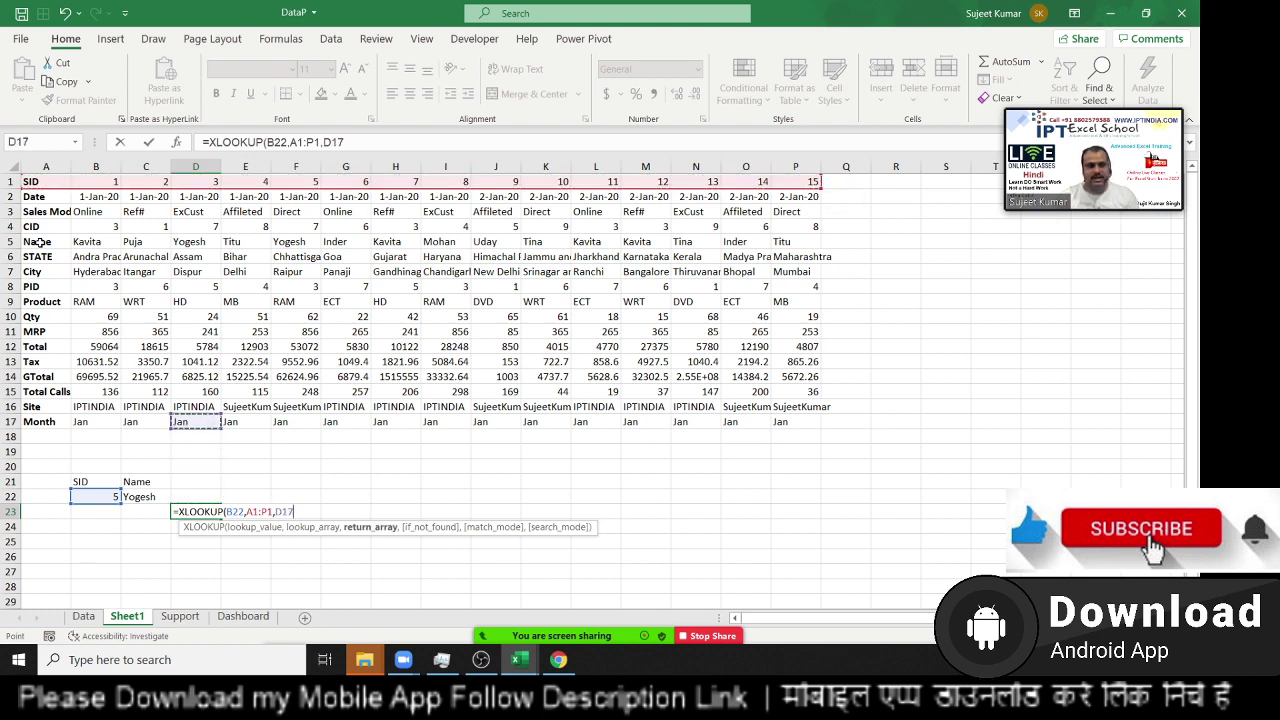
pyautogui.press('Left')
pyautogui.press('Left')
pyautogui.press('Left')
pyautogui.press('Up')
pyautogui.press('Up')
pyautogui.press('Up')
pyautogui.press('Up')
pyautogui.press('Up')
pyautogui.press('Up')
pyautogui.press('Up')
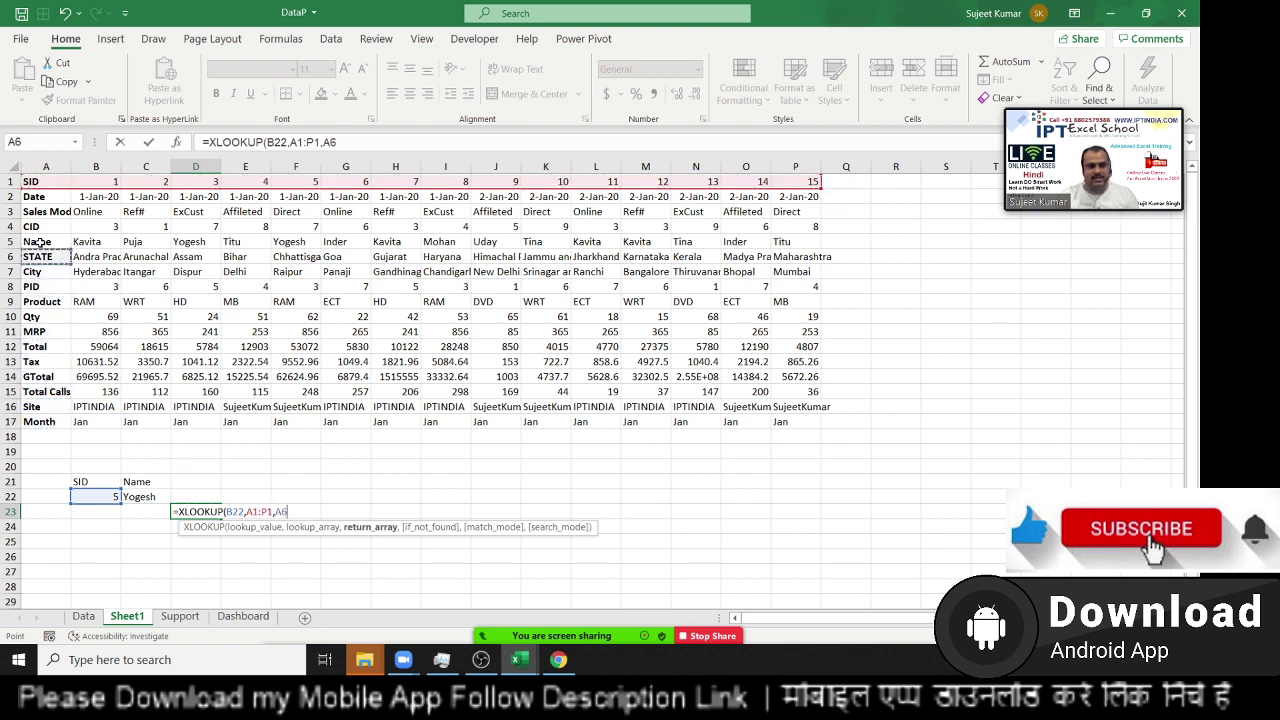
pyautogui.press('Up')
pyautogui.hotkey('ctrl', 'shift', 'Right')
pyautogui.press('Return')
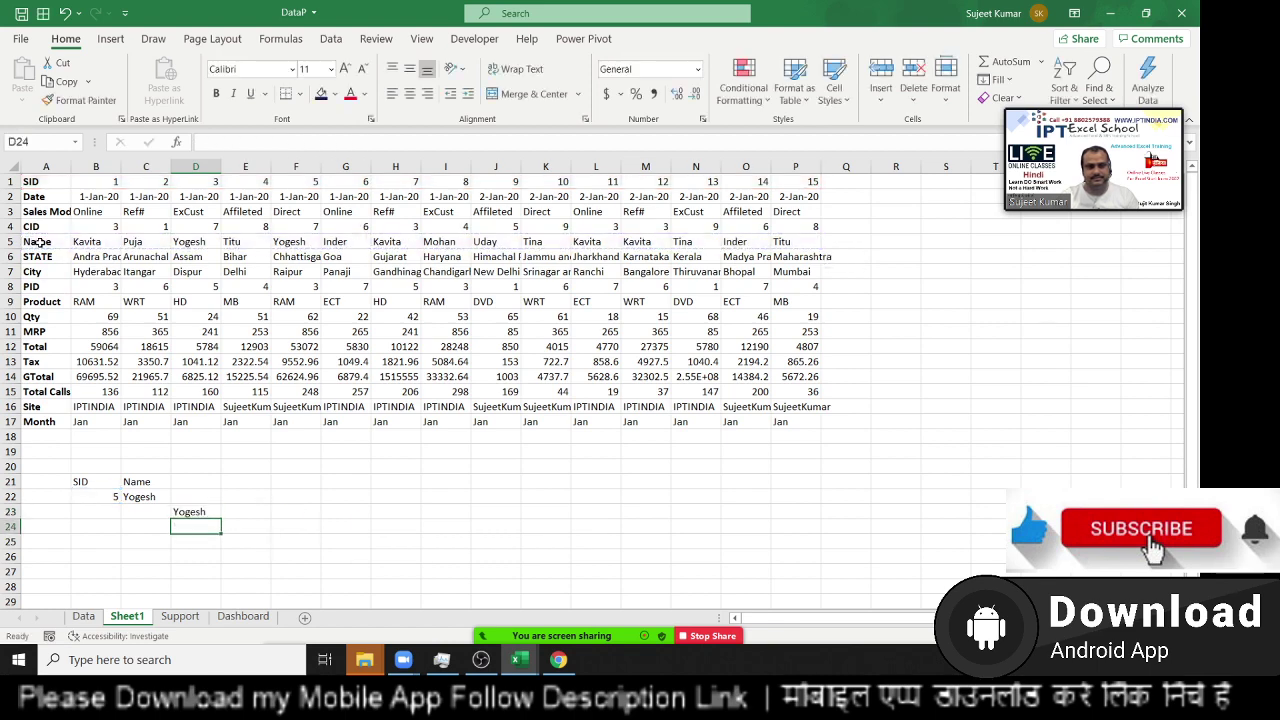
pyautogui.press('Up')
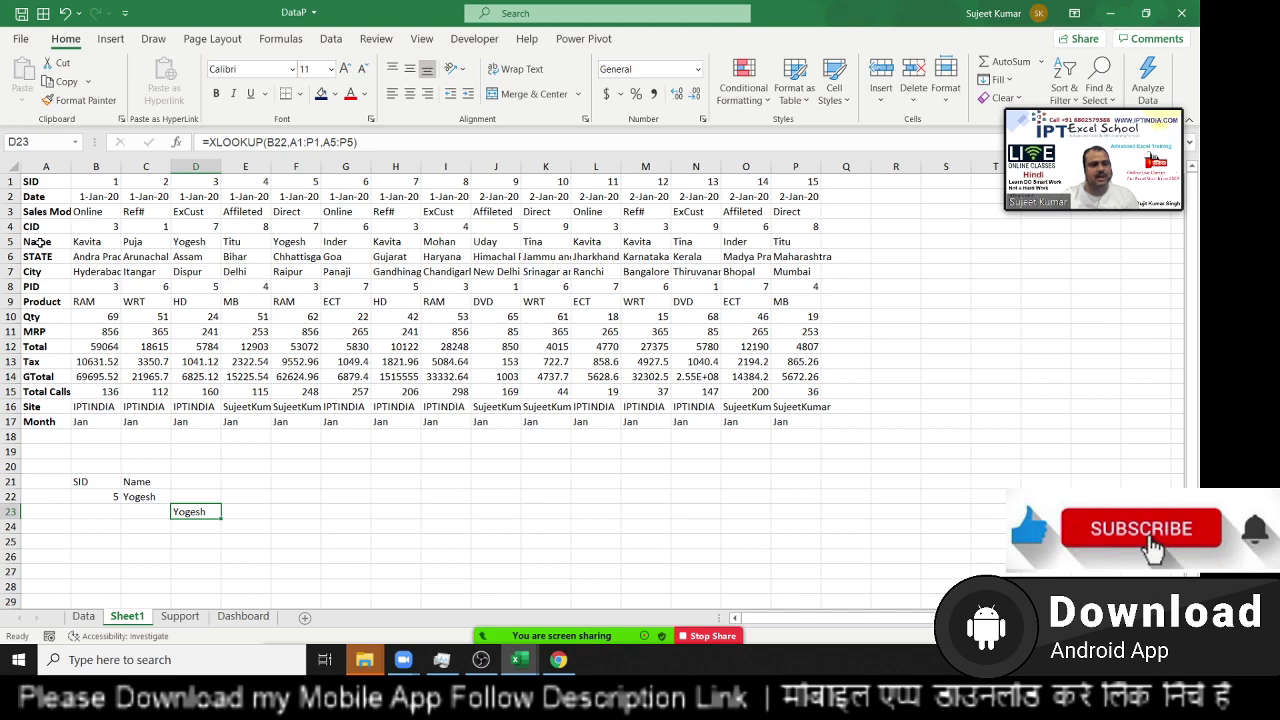
pyautogui.press('Right')
# - Begin an INDEX formula in E22 over the data table A1:P17
pyautogui.press('Up')
pyautogui.write('=')
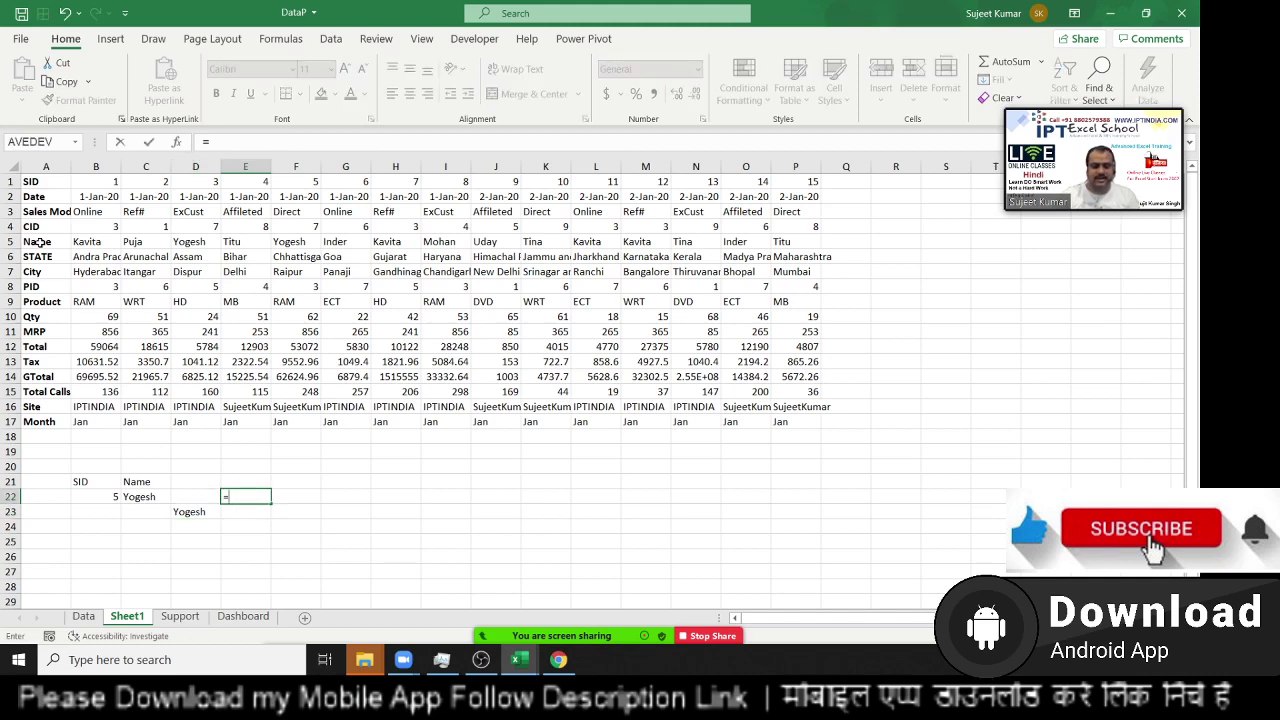
pyautogui.write('ndex(')
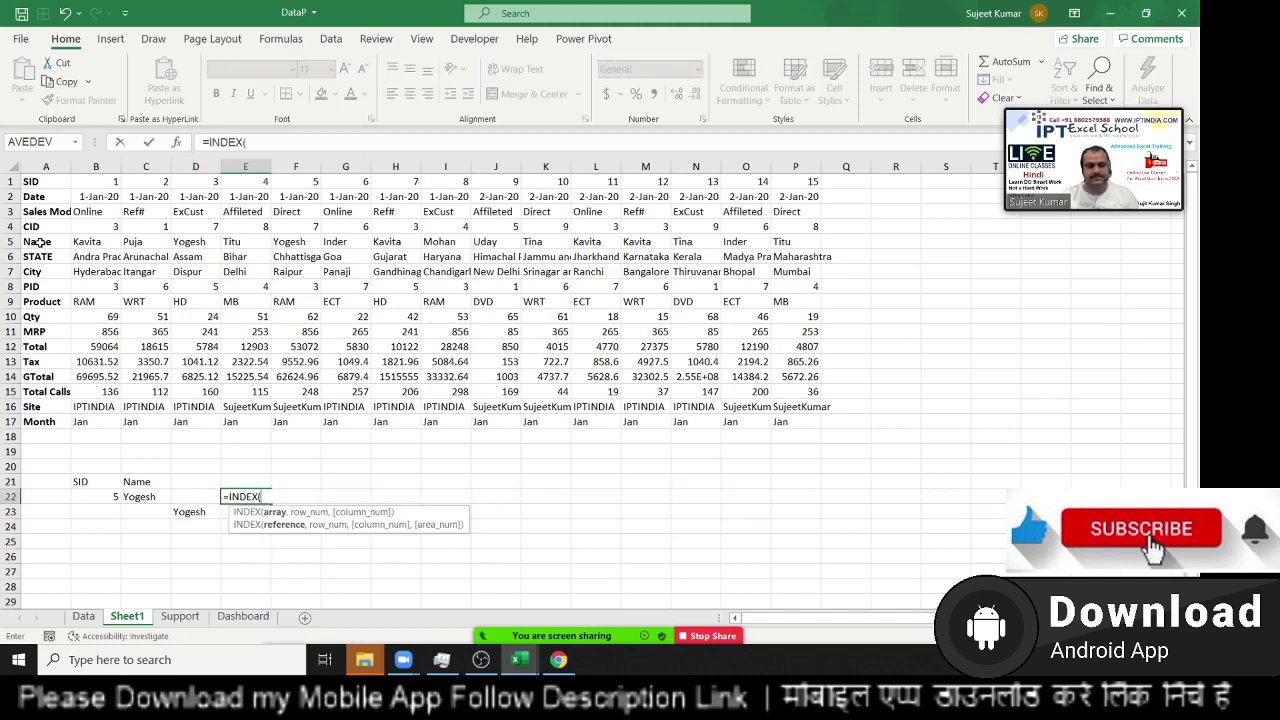
pyautogui.hotkey('ctrl', 'Up')
pyautogui.hotkey('ctrl', 'Up')
pyautogui.press('Left')
pyautogui.press('Left')
pyautogui.press('Left')
pyautogui.press('Left')
pyautogui.hotkey('ctrl', 'shift', 'Right')
pyautogui.hotkey('ctrl', 'shift', 'Down')
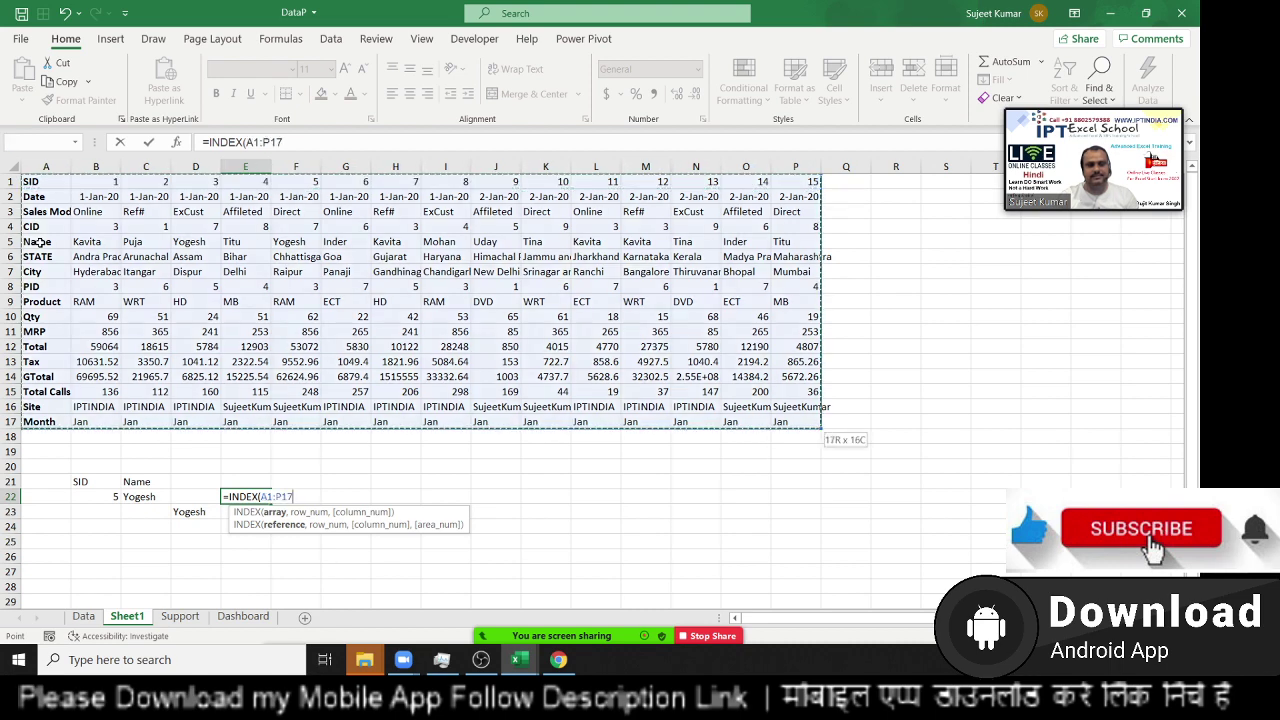
# - Complete it as =INDEX(A1:P17,5,MATCH(B22,A1:P1,0)), returning Yogesh
pyautogui.write(',5')
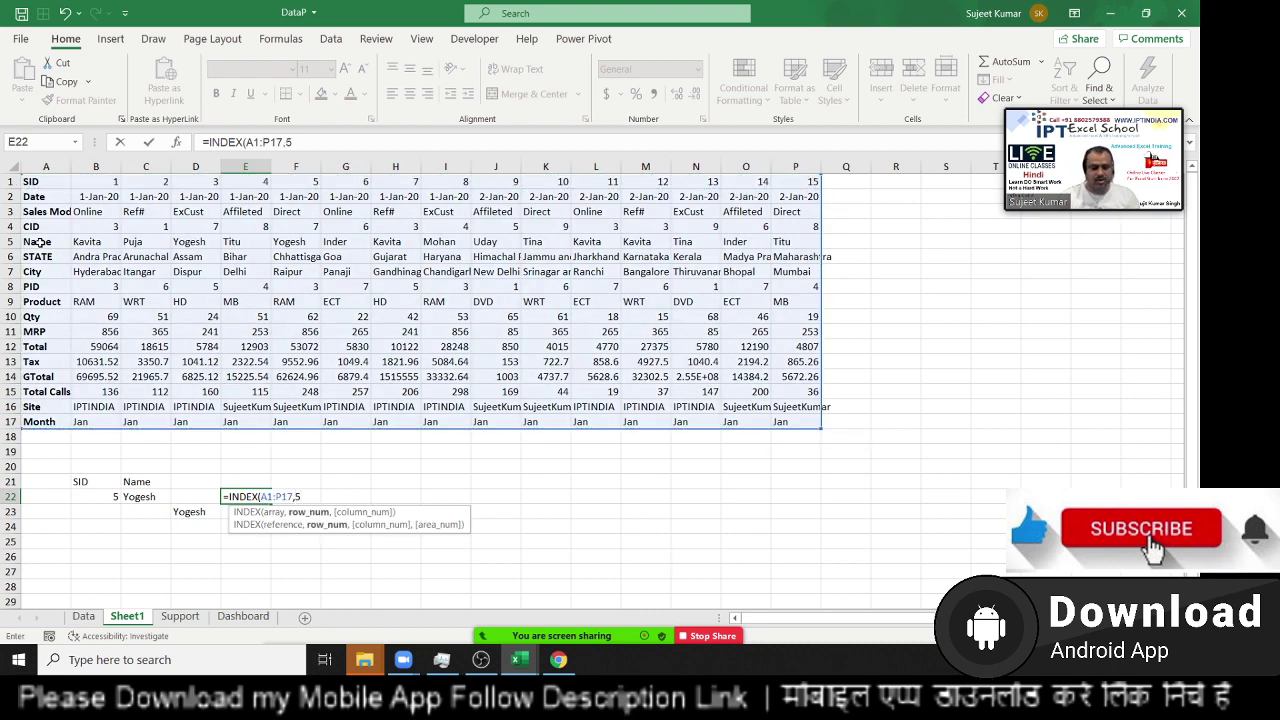
pyautogui.write(',ma')
pyautogui.press('Tab')
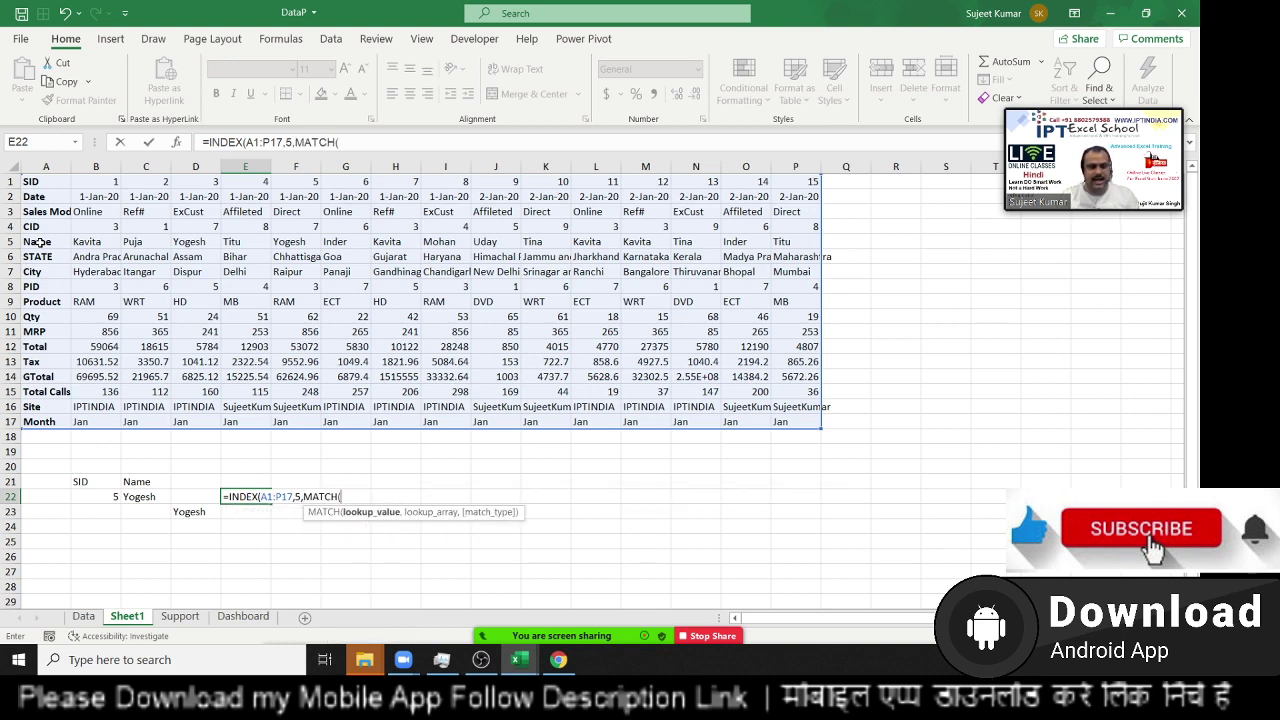
pyautogui.press('Left')
pyautogui.press('Left')
pyautogui.press('Left')
pyautogui.write(',')
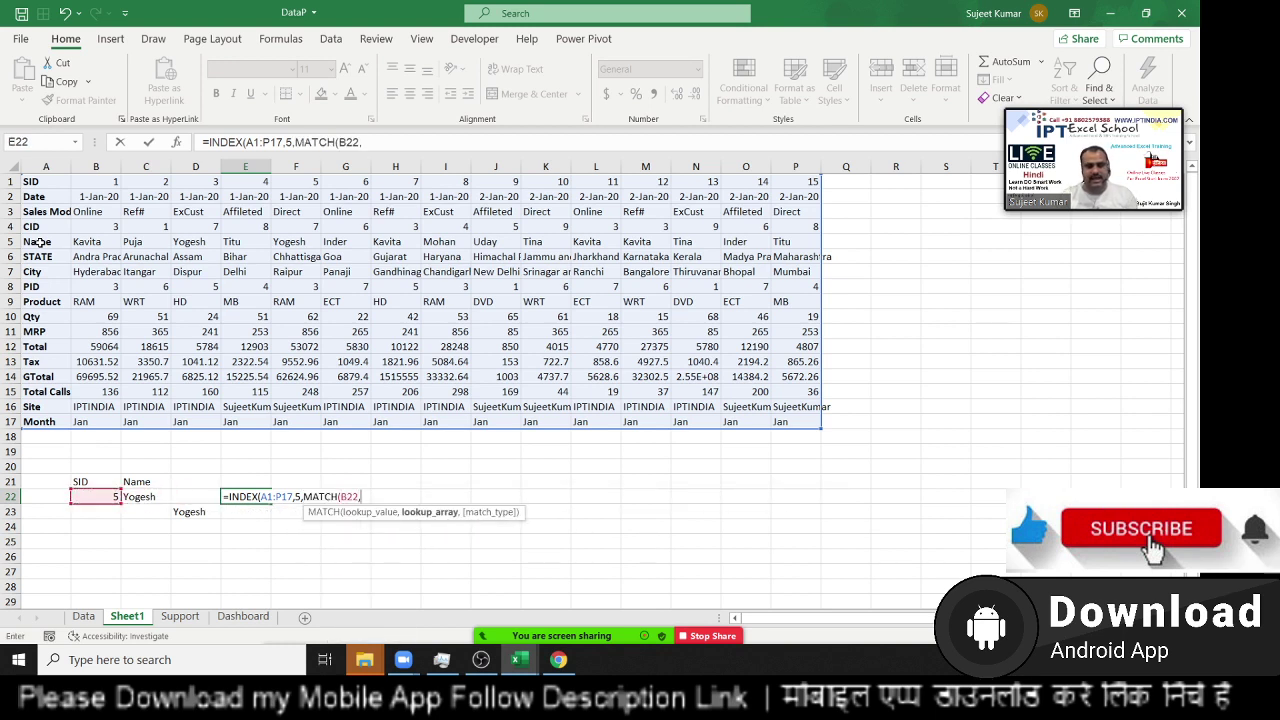
pyautogui.press('Up')
pyautogui.press('Up')
pyautogui.press('Up')
pyautogui.press('Up')
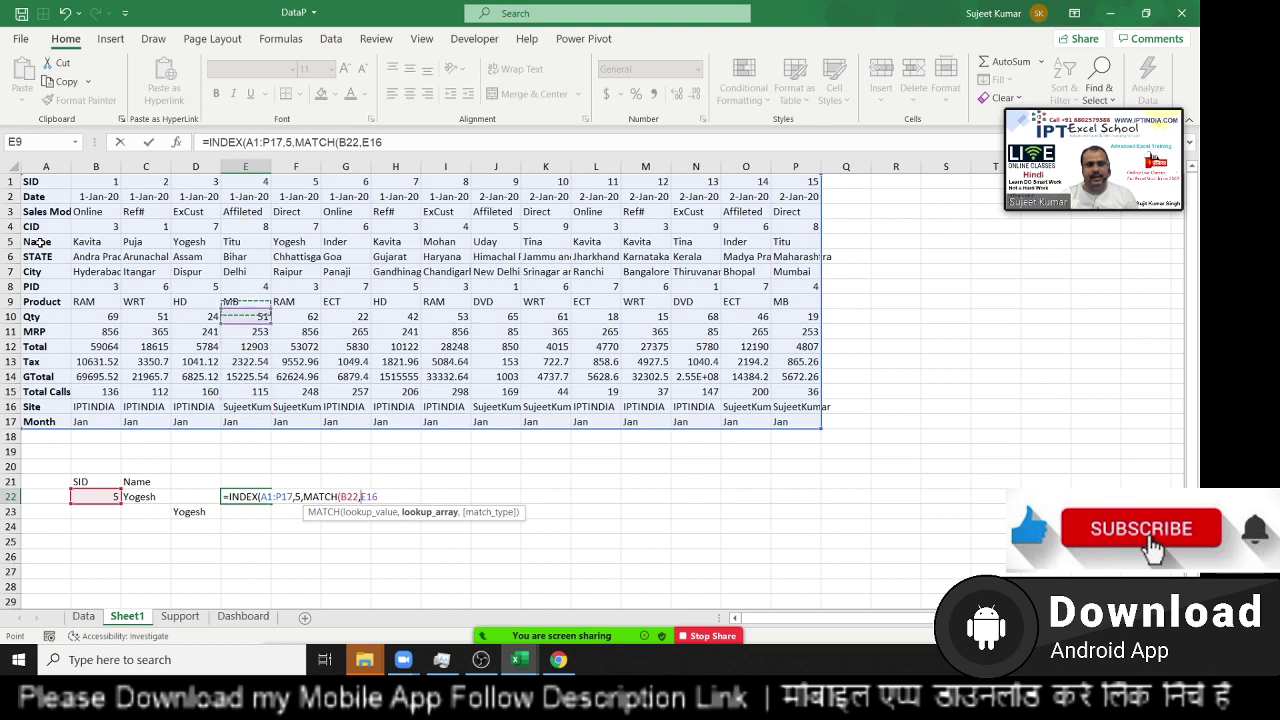
pyautogui.press('Up')
pyautogui.press('Up')
pyautogui.press('Up')
pyautogui.press('Up')
pyautogui.press('Up')
pyautogui.hotkey('ctrl', 'Left')
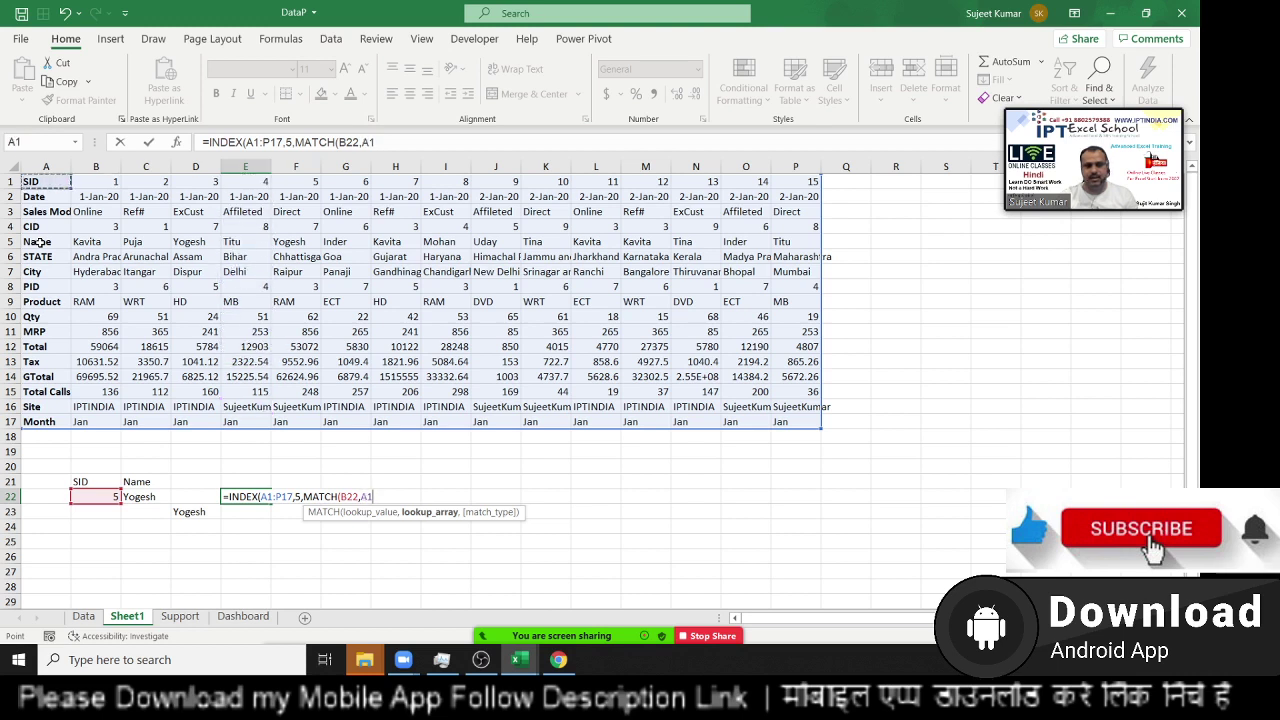
pyautogui.hotkey('ctrl', 'shift', 'Right')
pyautogui.write(':P1,')
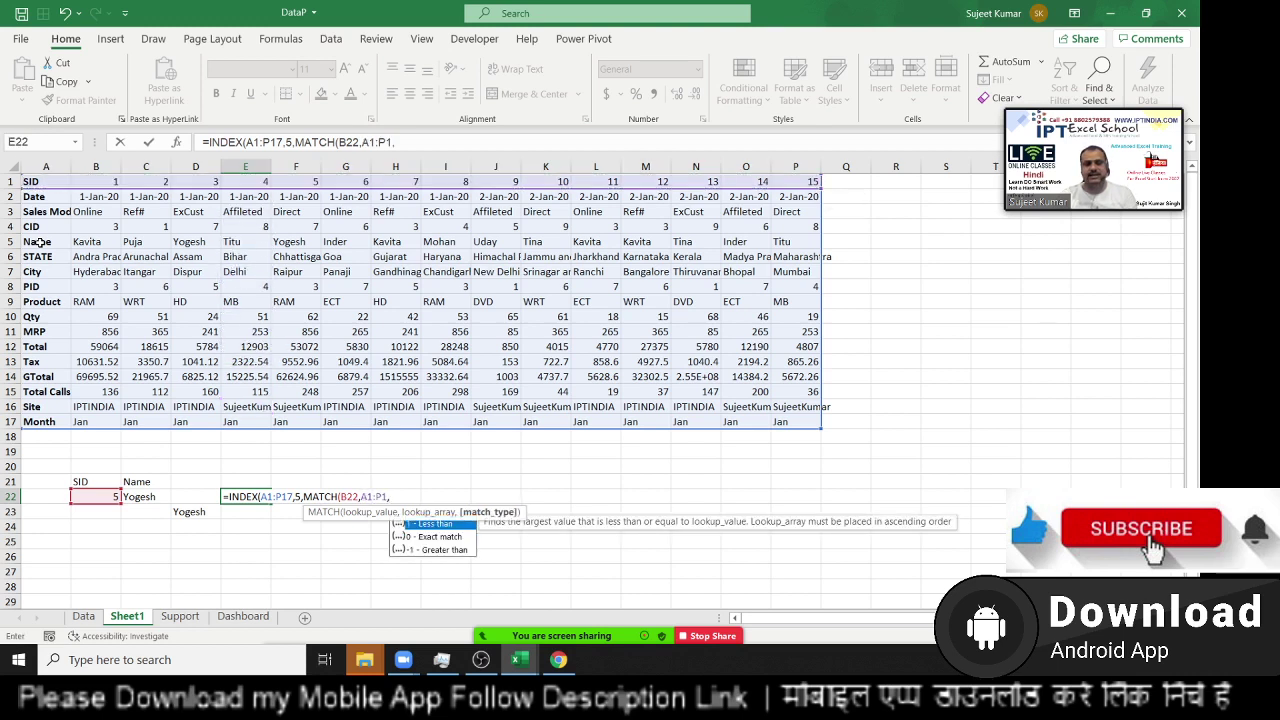
pyautogui.write('0))')
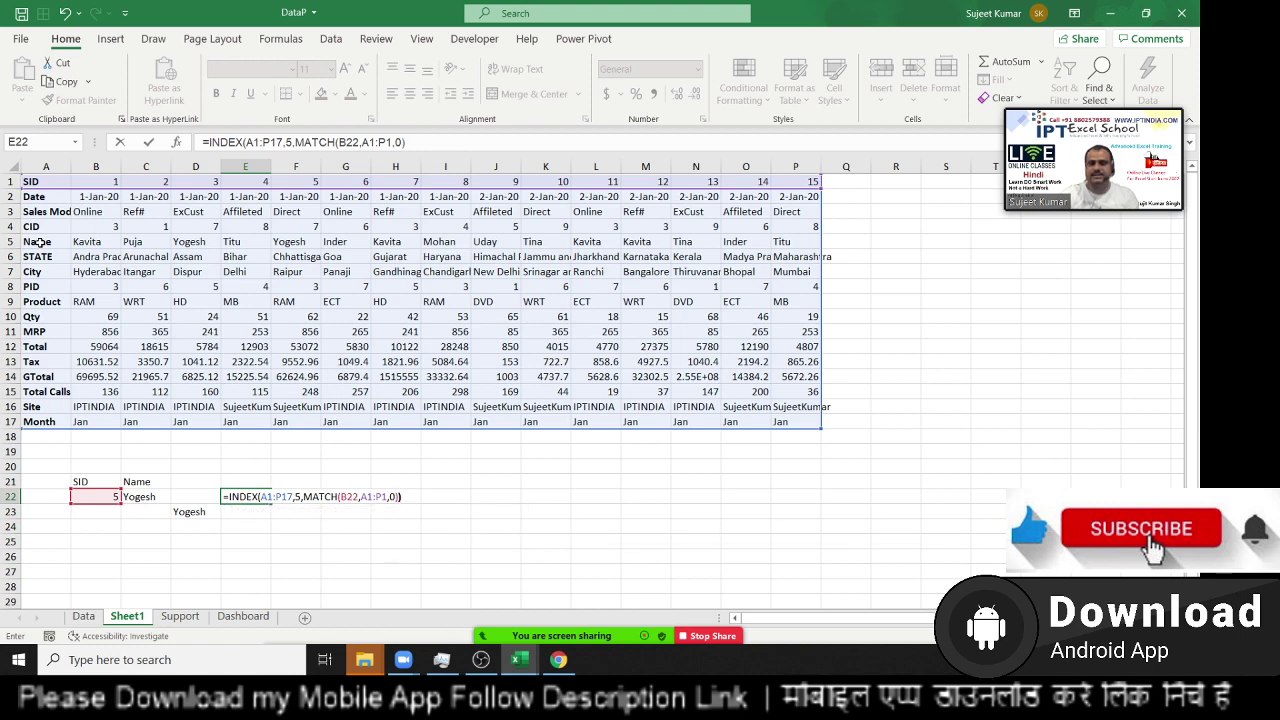
pyautogui.hotkey('ctrl', 'Return')
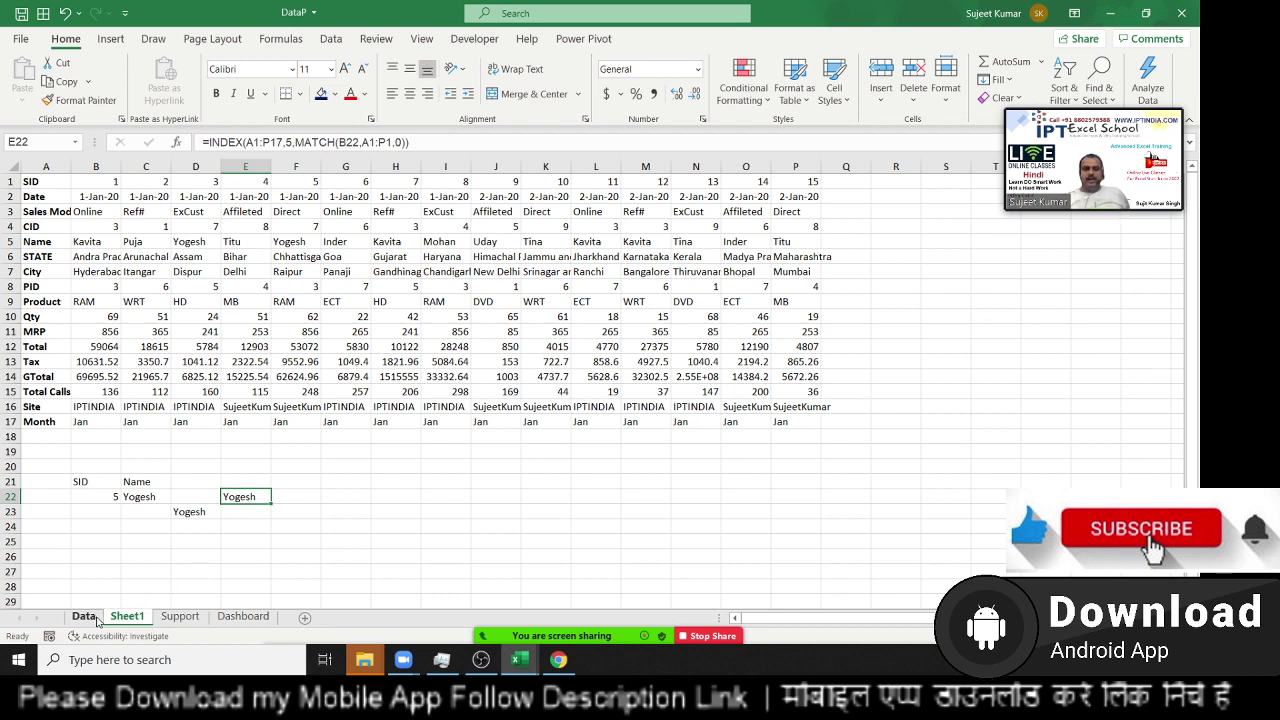
# - Insert Sheet2 and enter the heading Sales in A1
pyautogui.click(305, 617)
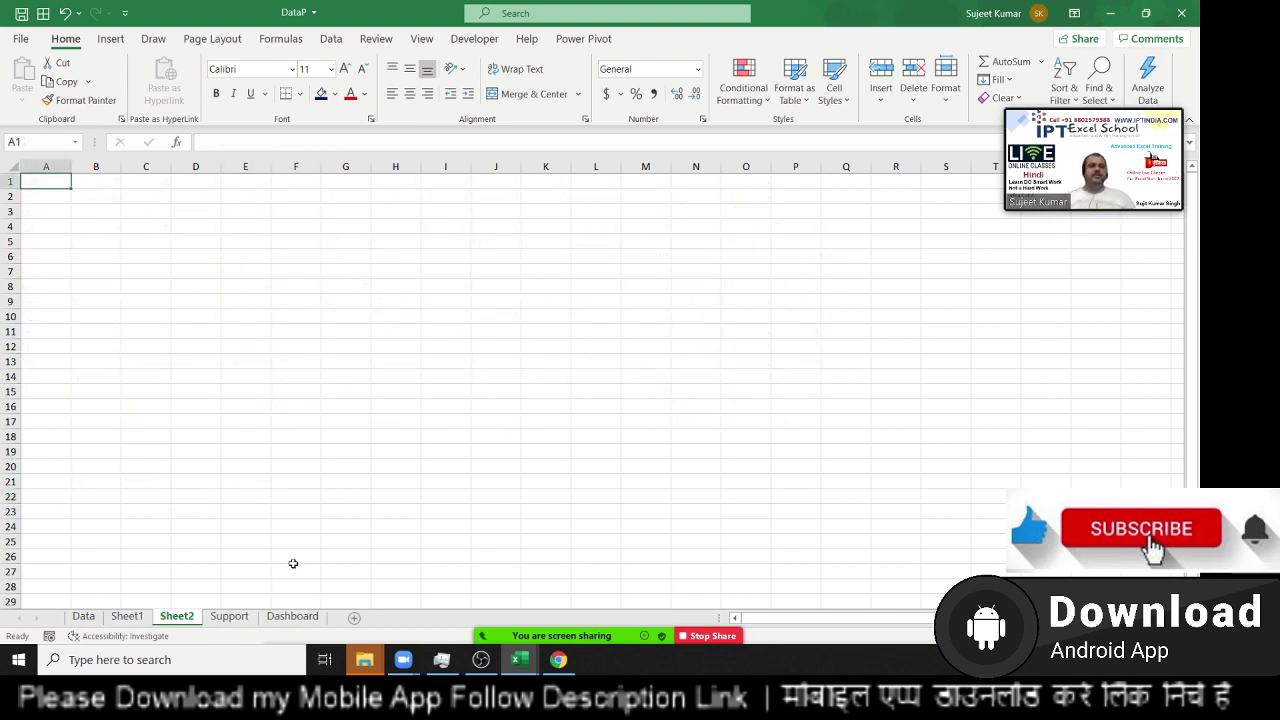
pyautogui.press('Down')
pyautogui.press('Up')
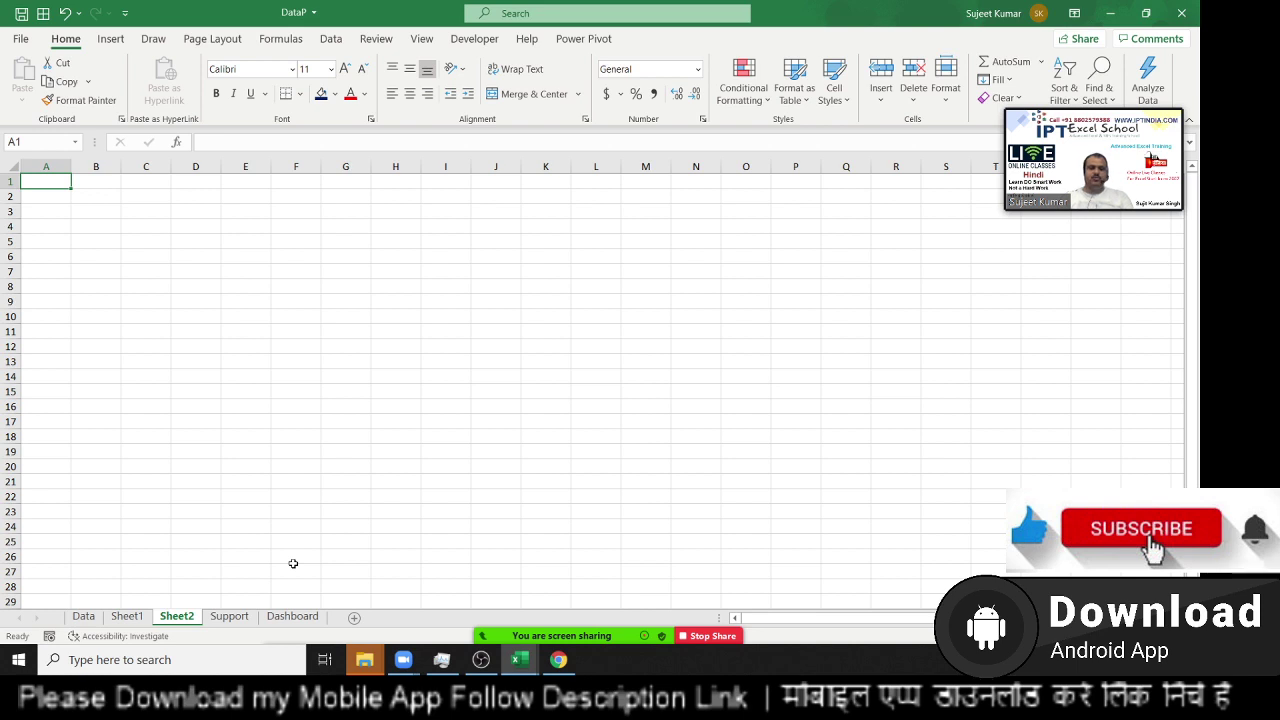
pyautogui.write('SAles')
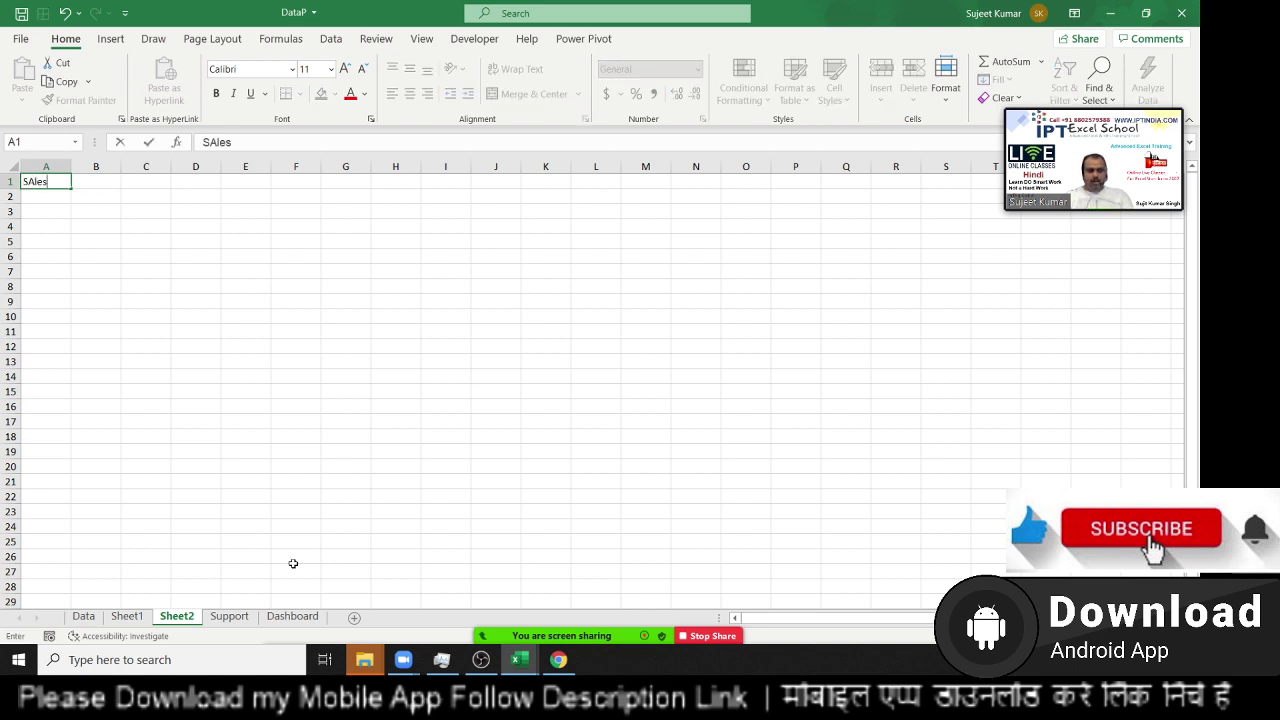
pyautogui.press('Return')
# - Enter the fourteen sales figures, 85 down to 25, in A2:A15
pyautogui.write('85')
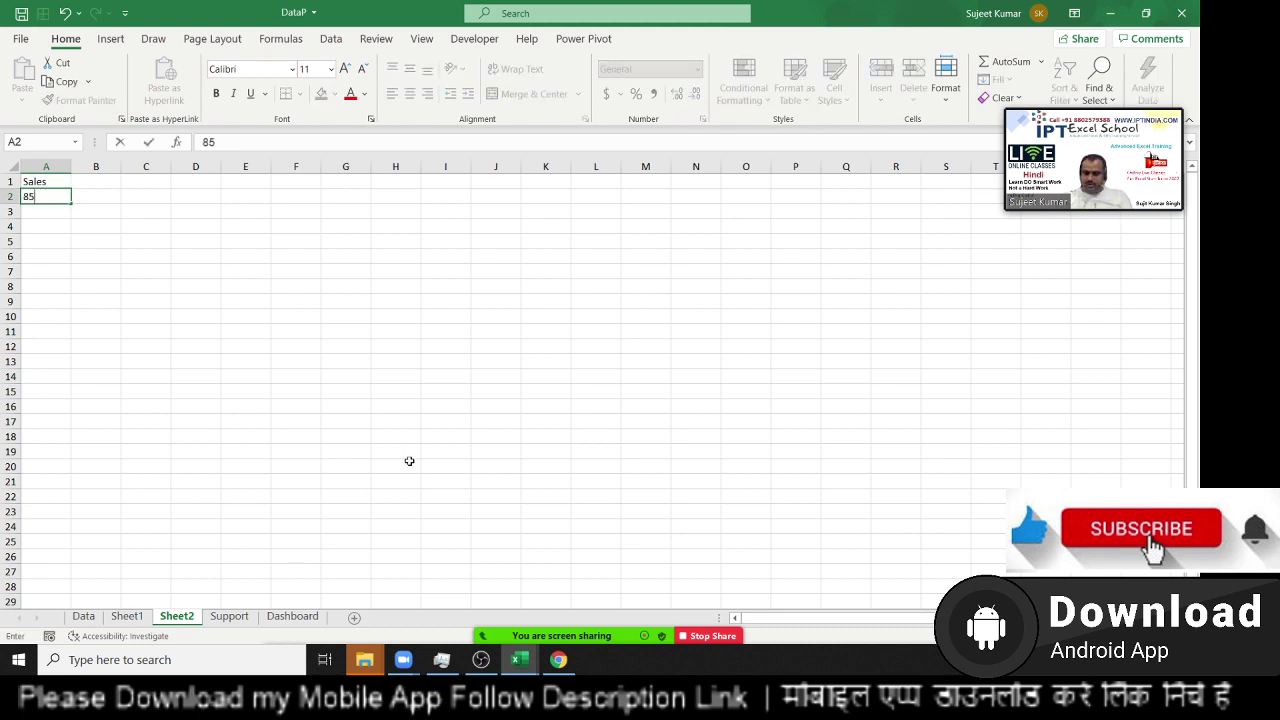
pyautogui.press('Return')
pyautogui.write('36')
pyautogui.press('Return')
pyautogui.write('52')
pyautogui.press('Return')
pyautogui.write('36')
pyautogui.press('Return')
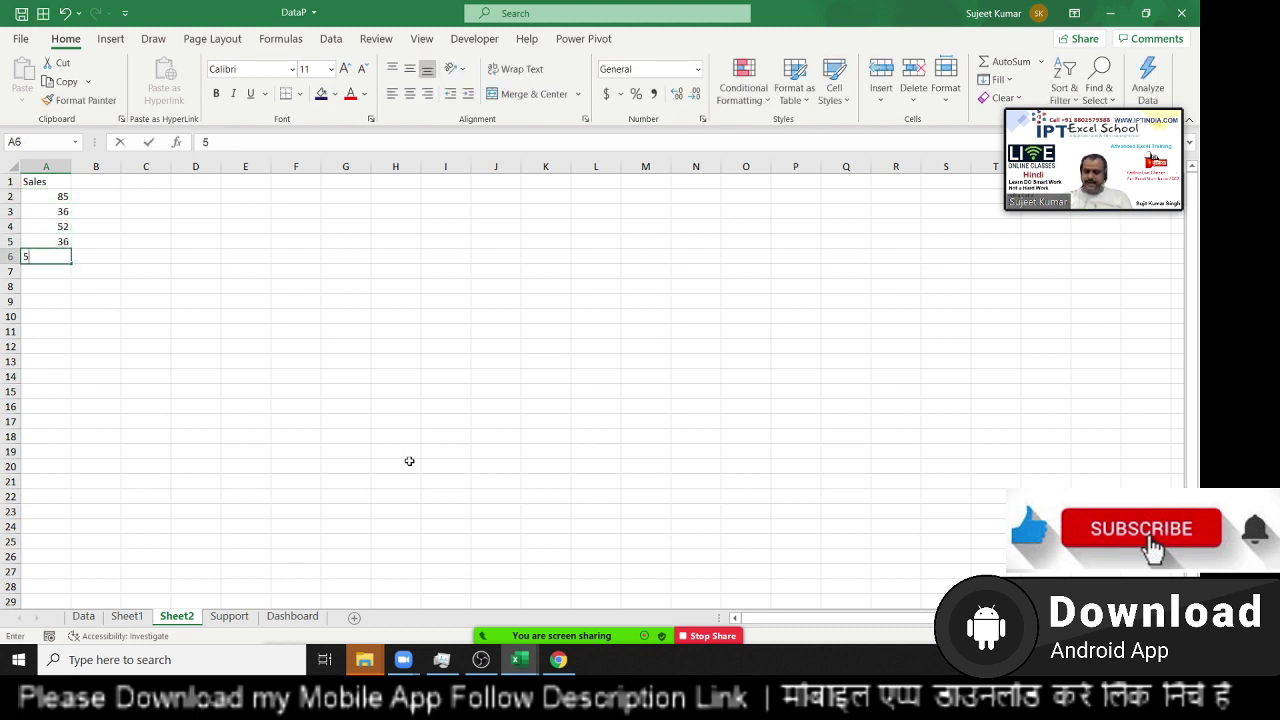
pyautogui.write('52 14')
pyautogui.press('Return')
pyautogui.write('78')
pyautogui.press('Return')
pyautogui.write('96')
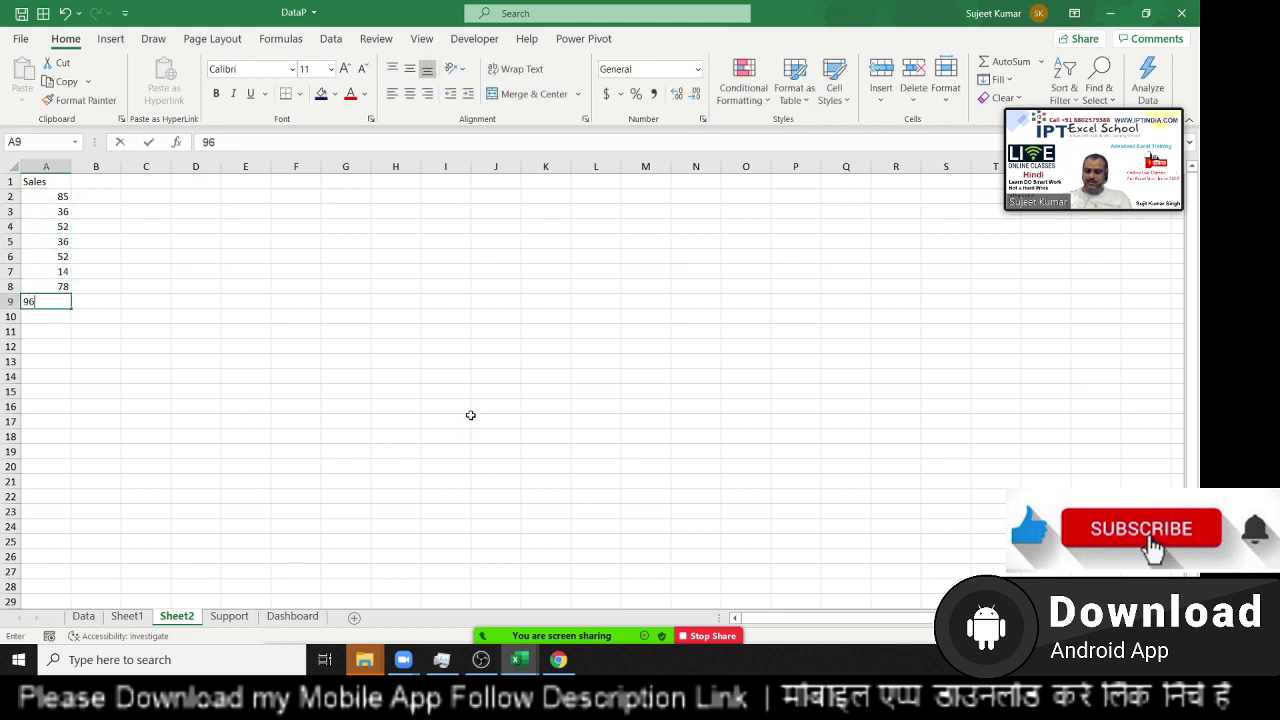
pyautogui.press('Return')
pyautogui.write('6 52 1')
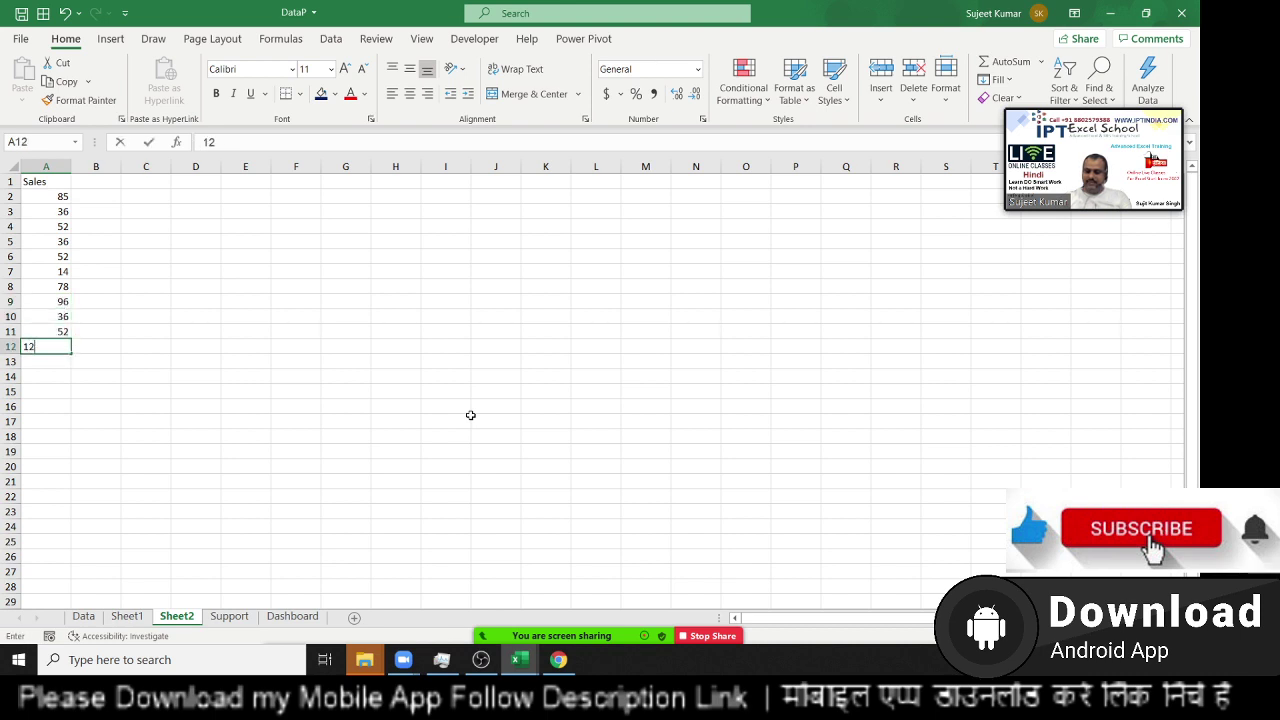
pyautogui.write('2 36 65')
pyautogui.press('Return')
pyautogui.write('25')
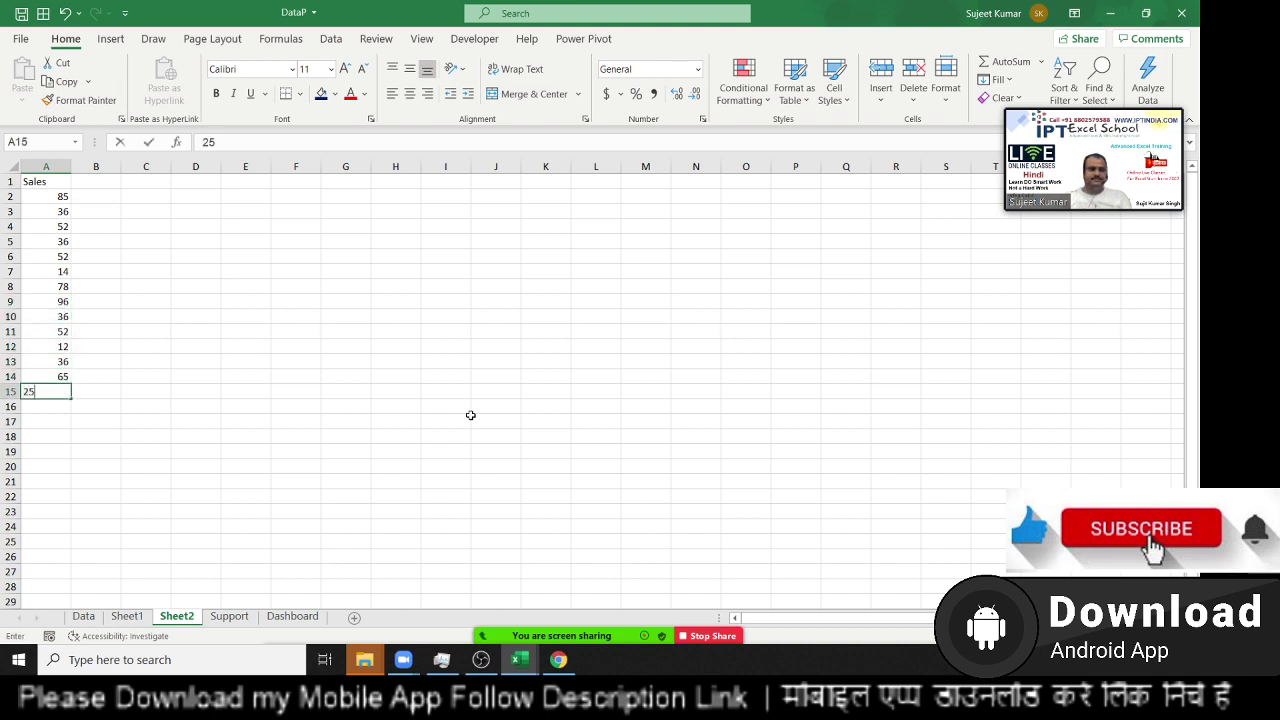
pyautogui.press('Return')
pyautogui.press('Up')
pyautogui.hotkey('ctrl', 'Up')
pyautogui.press('Right')
pyautogui.press('Right')
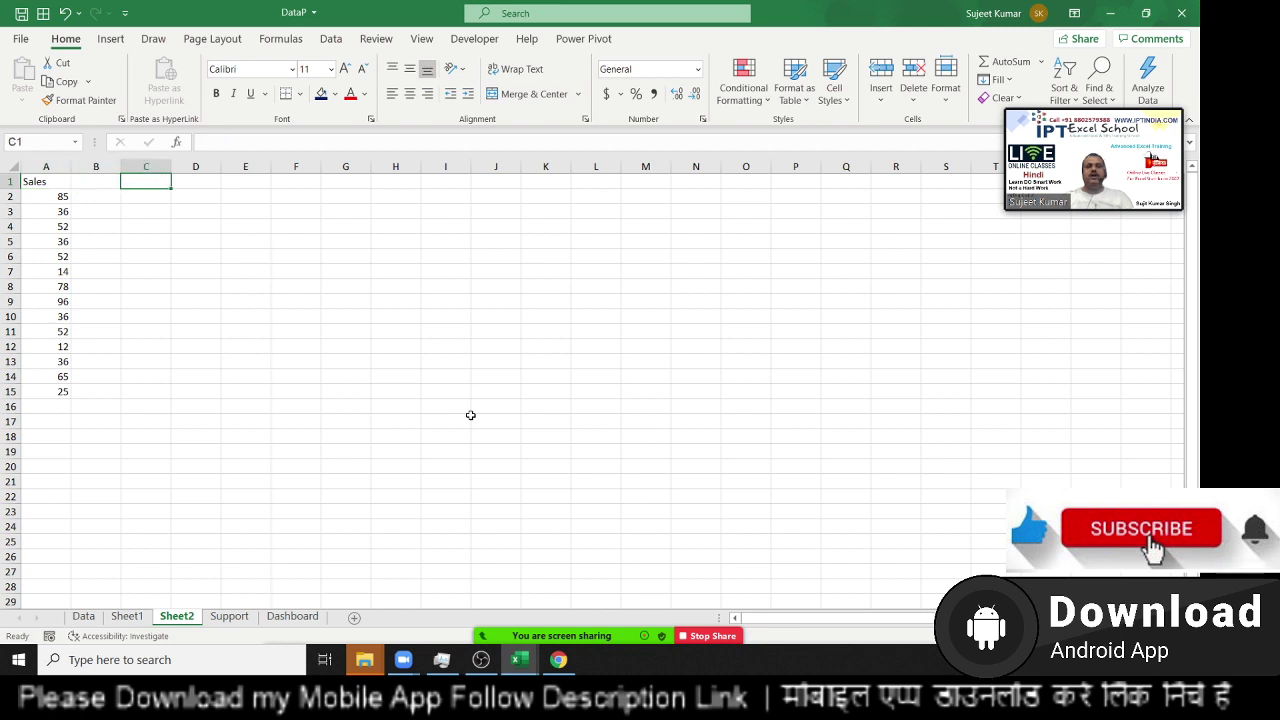
pyautogui.press('Down')
pyautogui.press('Left')
pyautogui.press('Left')
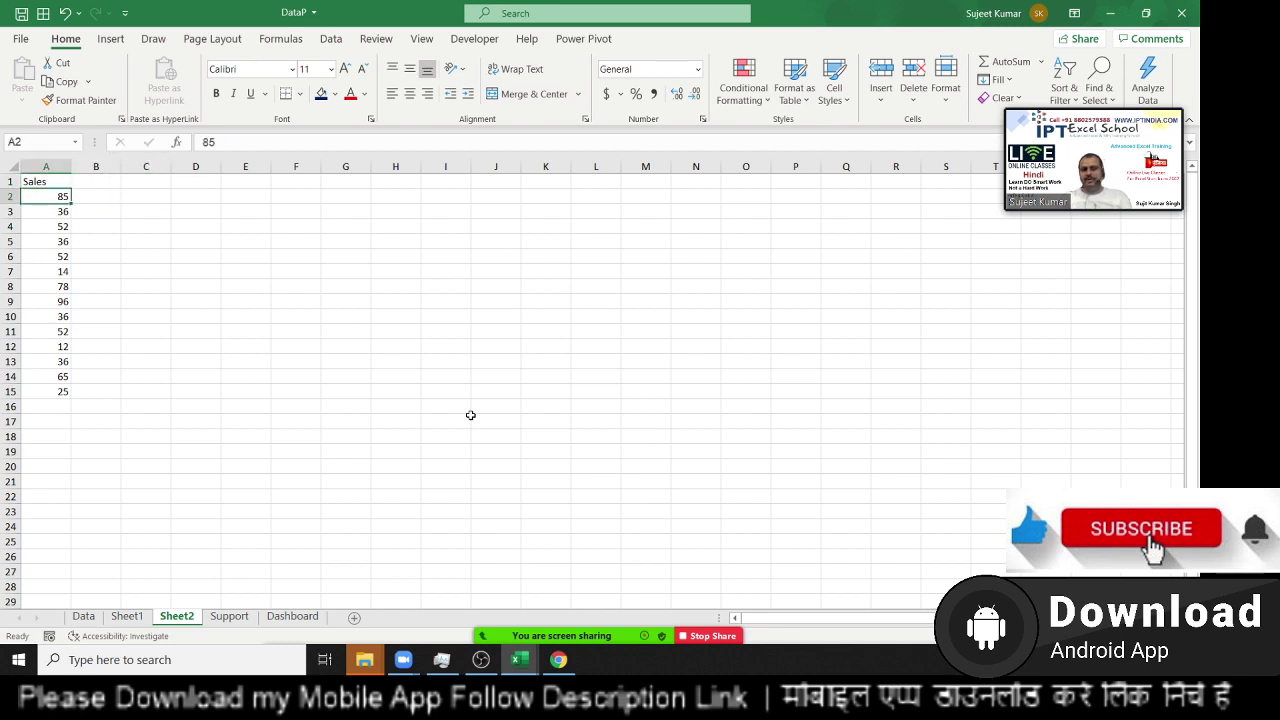
pyautogui.press('Right')
pyautogui.press('Right')
pyautogui.press('Right')
# - Enter the band labels 0-40, 41-80, 81-100 and >100 in C2:C5
pyautogui.press('Left')
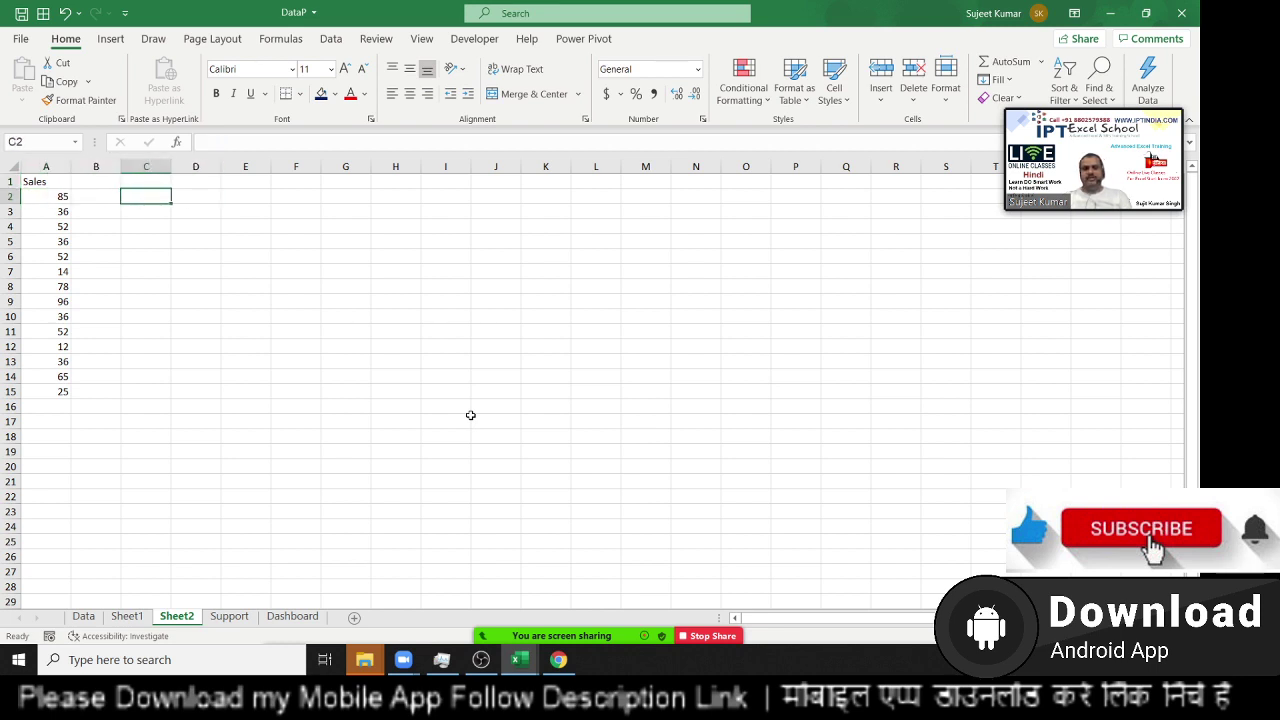
pyautogui.write('0-40')
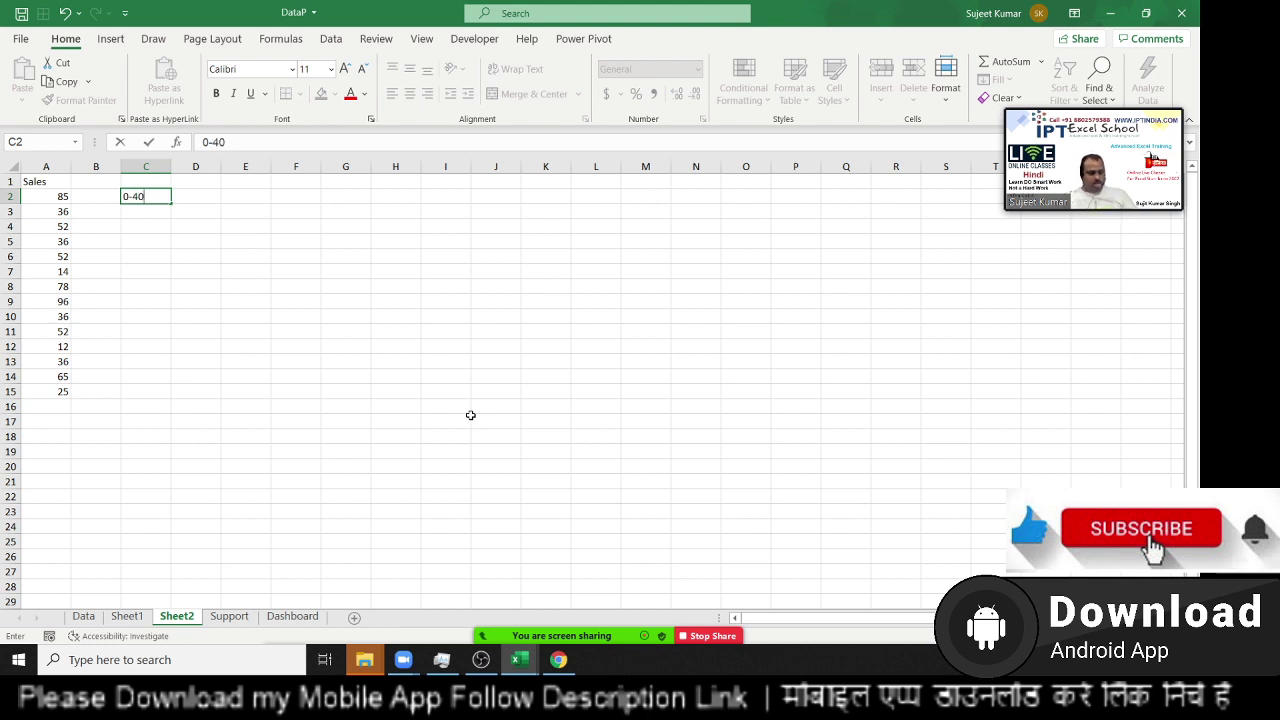
pyautogui.press('Return')
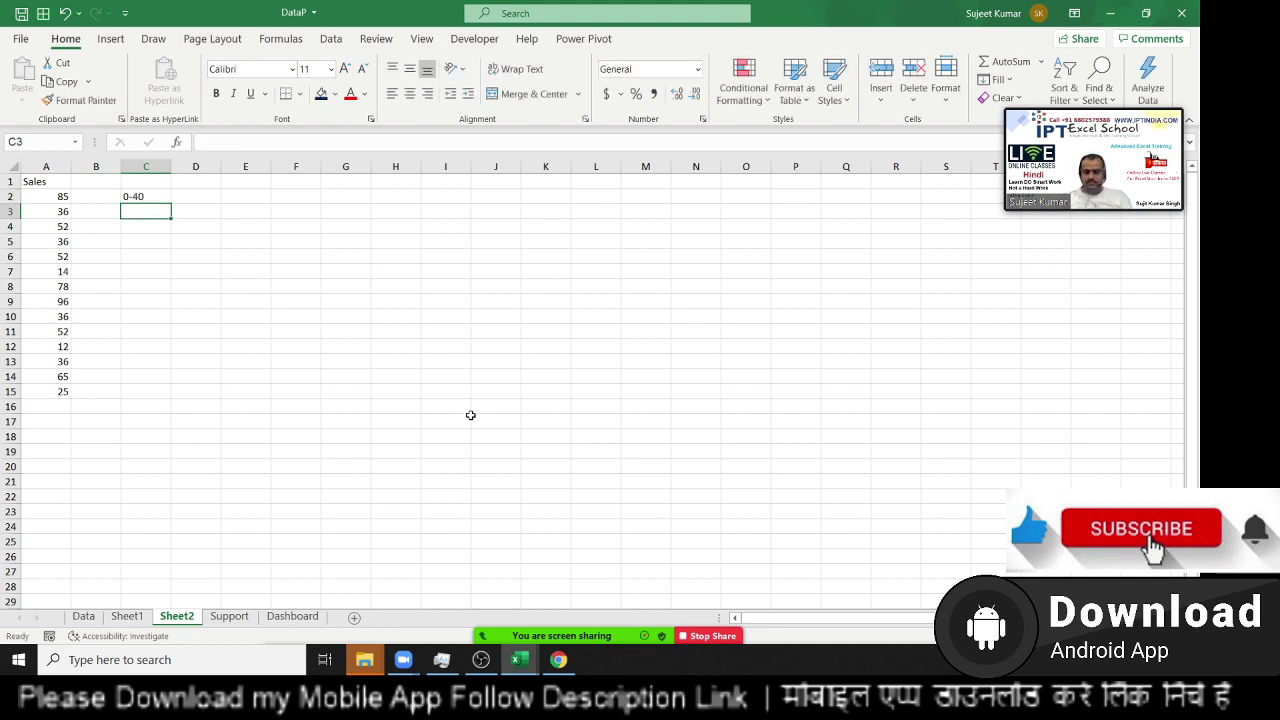
pyautogui.write('41-8')
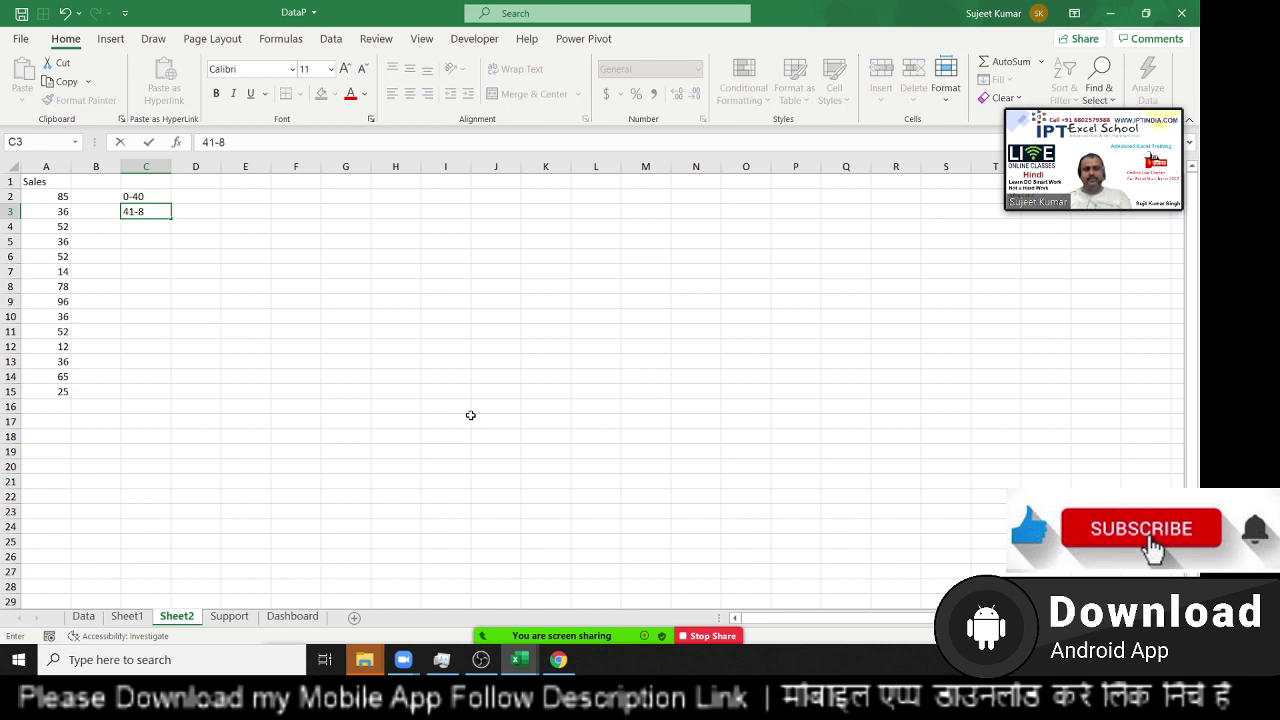
pyautogui.press('Escape')
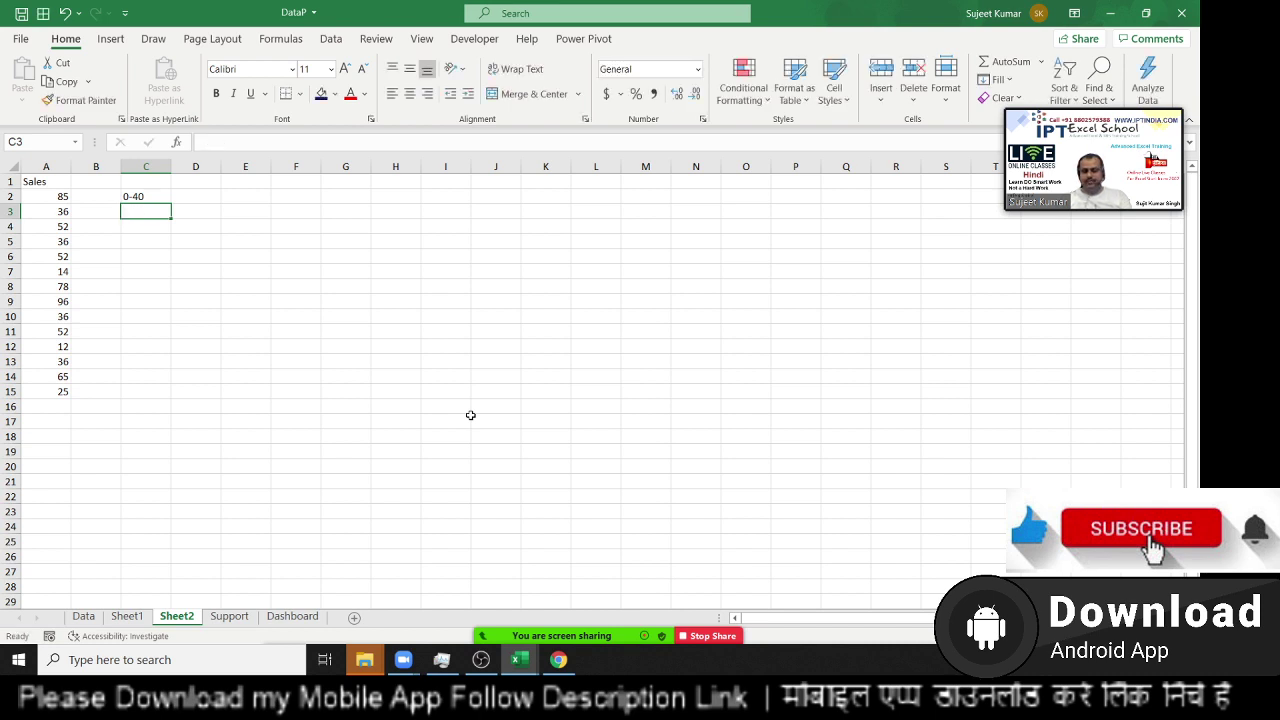
pyautogui.write('41-')
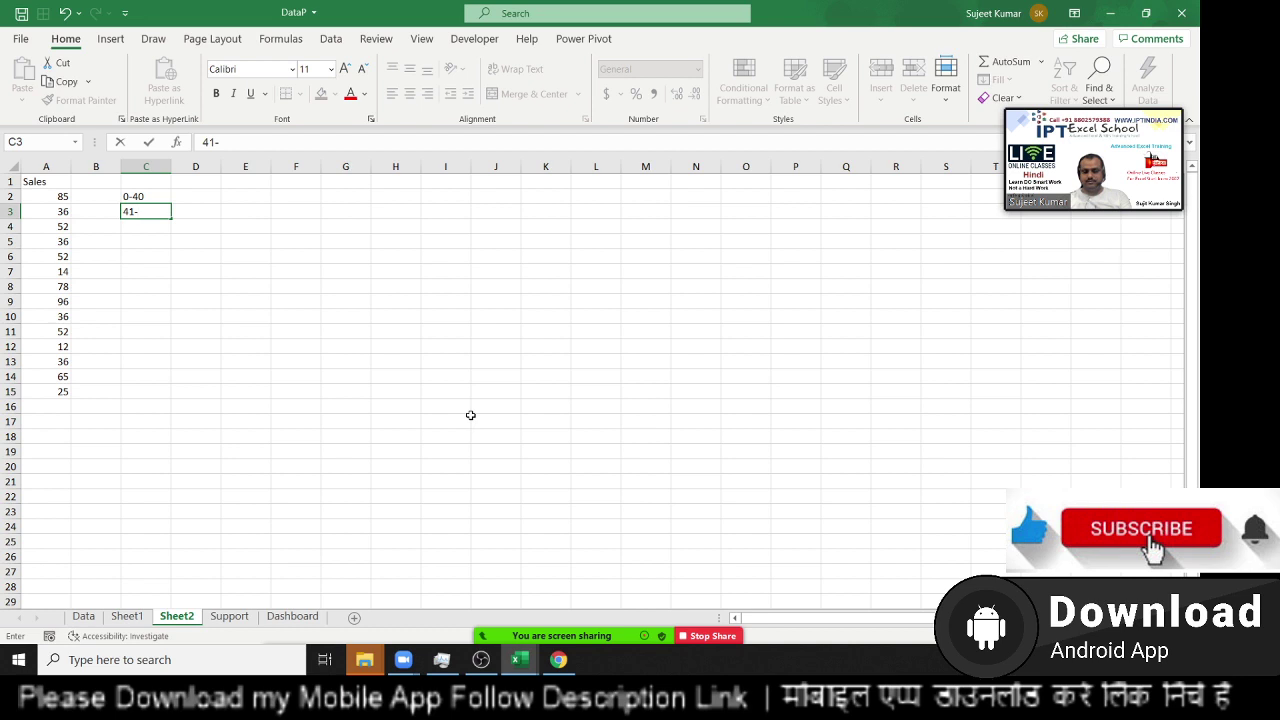
pyautogui.write('0')
pyautogui.press('Return')
pyautogui.write('8')
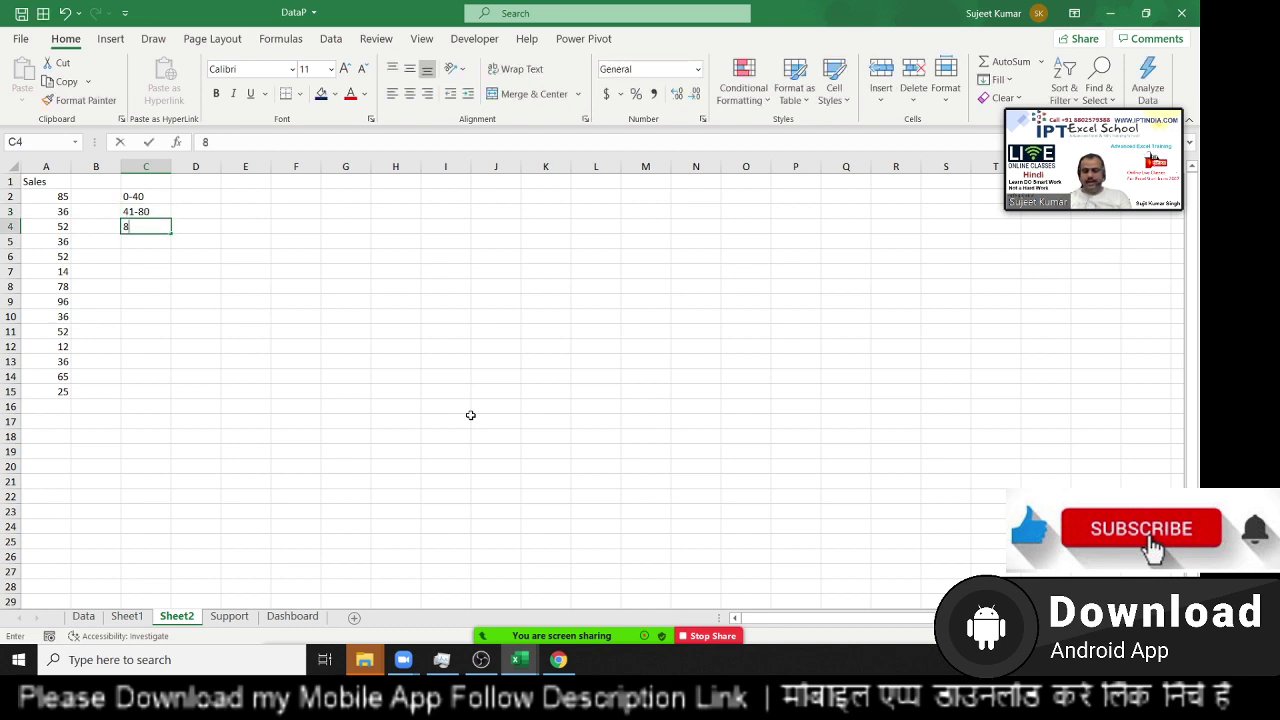
pyautogui.write('1-100')
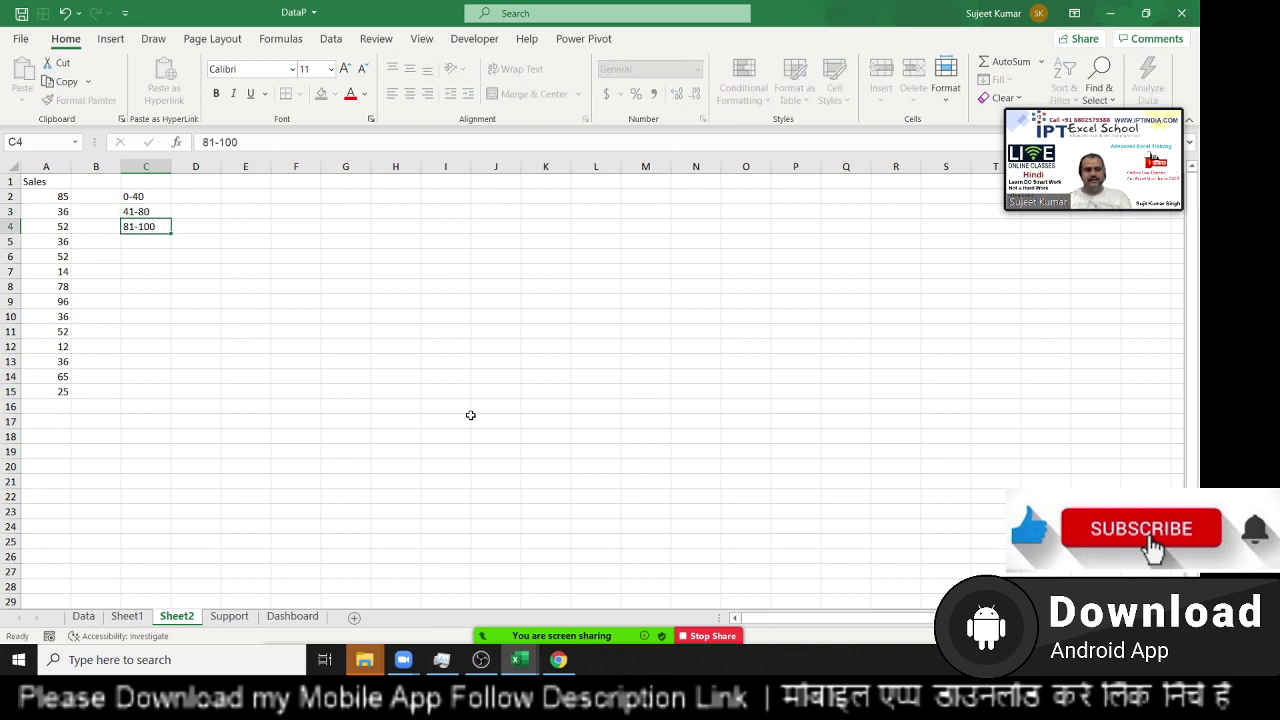
pyautogui.press('Return')
pyautogui.write('>10')
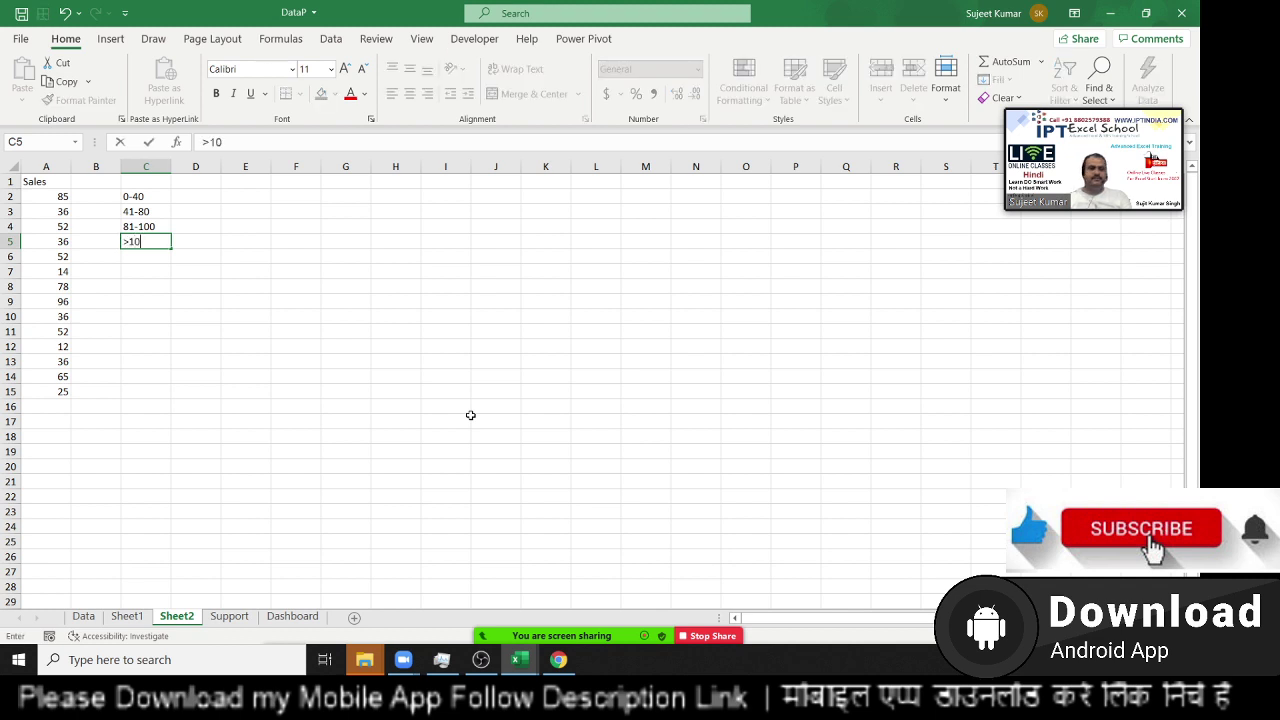
pyautogui.press('Up')
pyautogui.press('Up')
pyautogui.press('Down')
pyautogui.press('Down')
pyautogui.write('>')
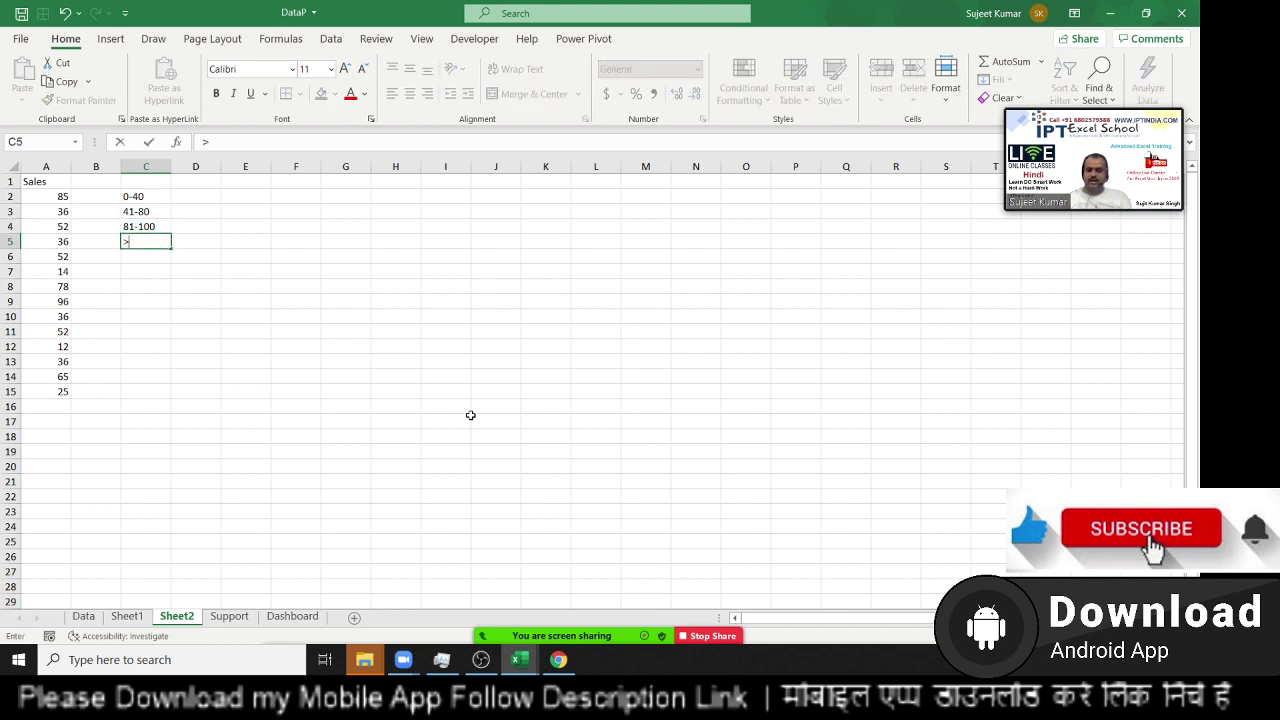
pyautogui.write('100')
pyautogui.press('Tab')
# - Enter amounts 500, 1000, 1500 and 2000 in D2:D5 beside the sales bands
pyautogui.press('Up')
pyautogui.press('Up')
pyautogui.press('Up')
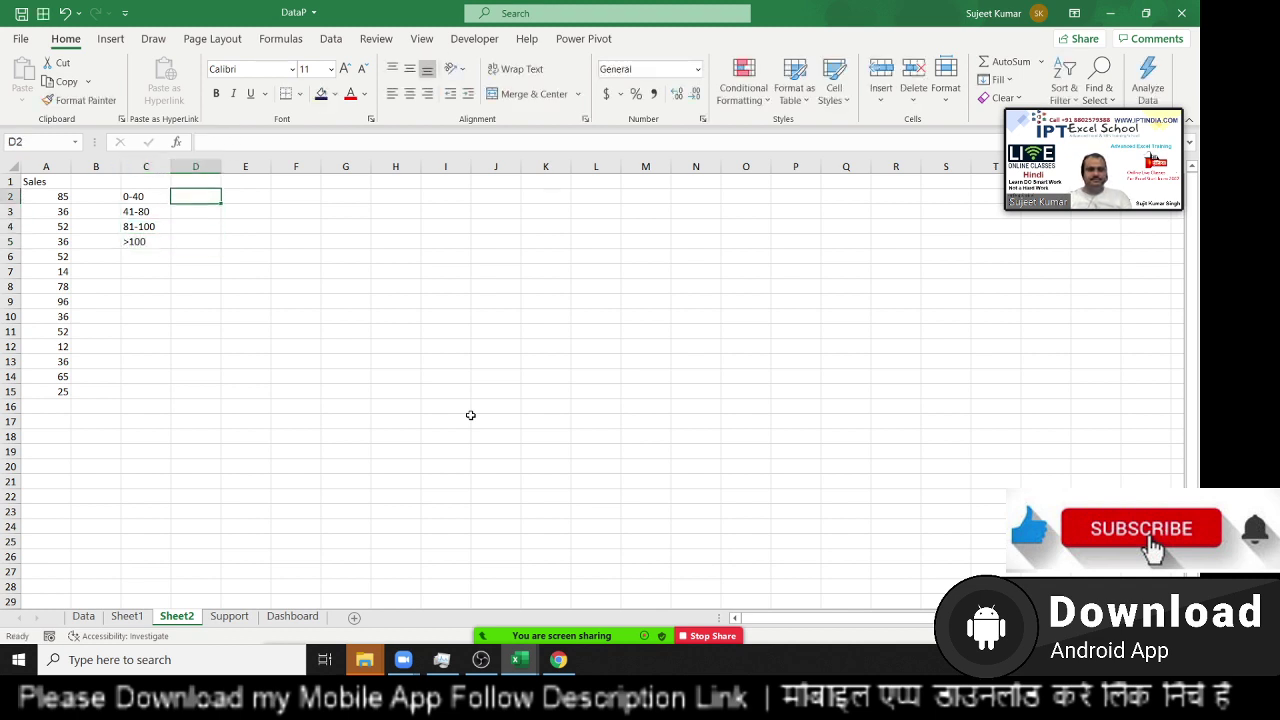
pyautogui.write('500')
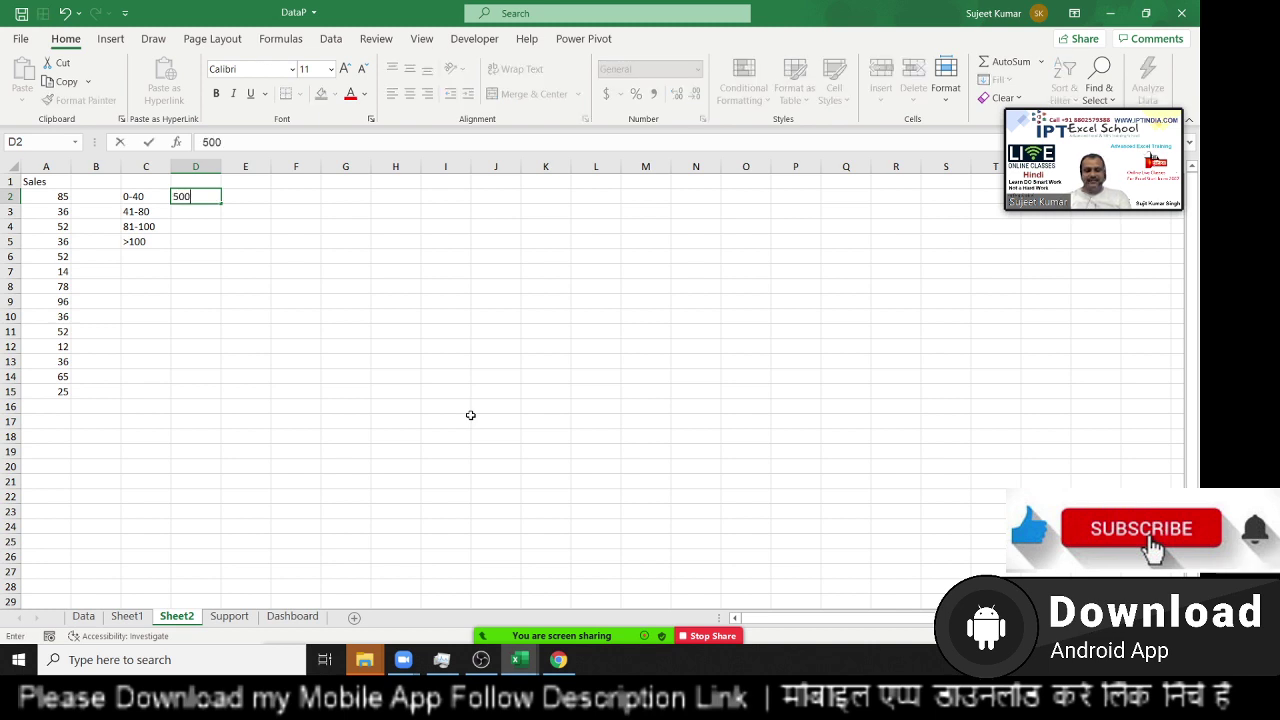
pyautogui.press('Return')
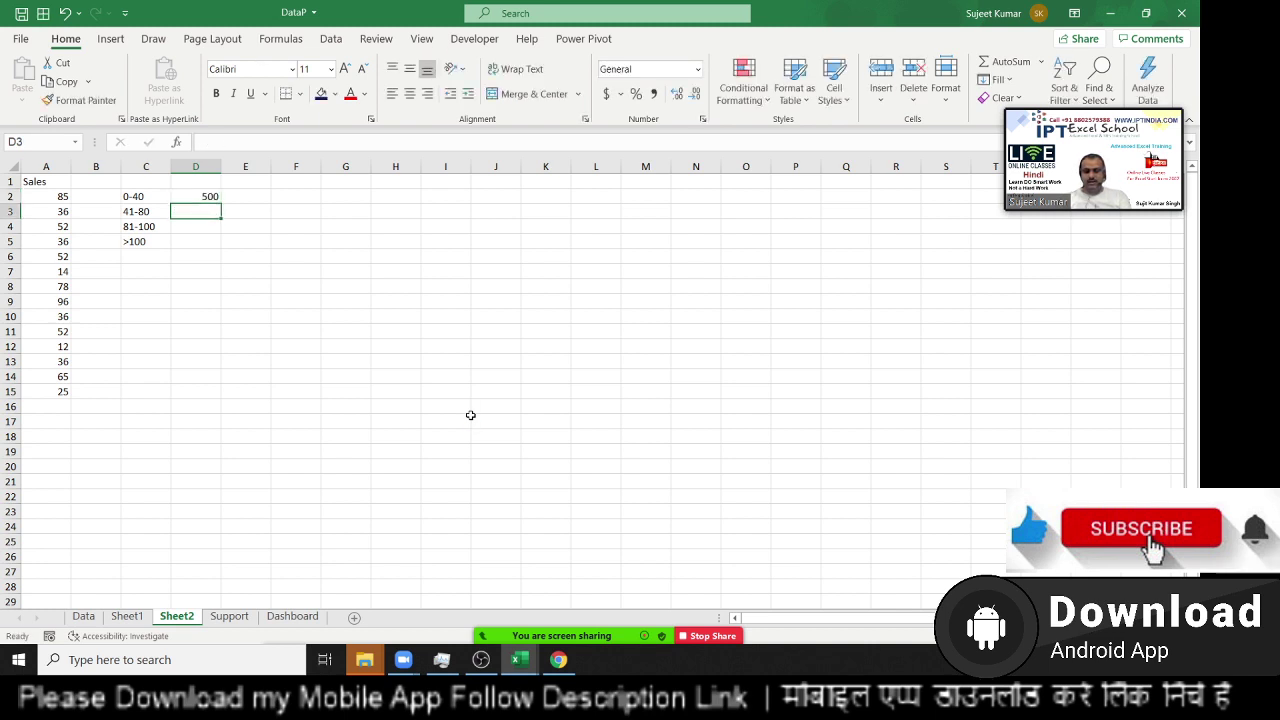
pyautogui.write('1000')
pyautogui.press('Return')
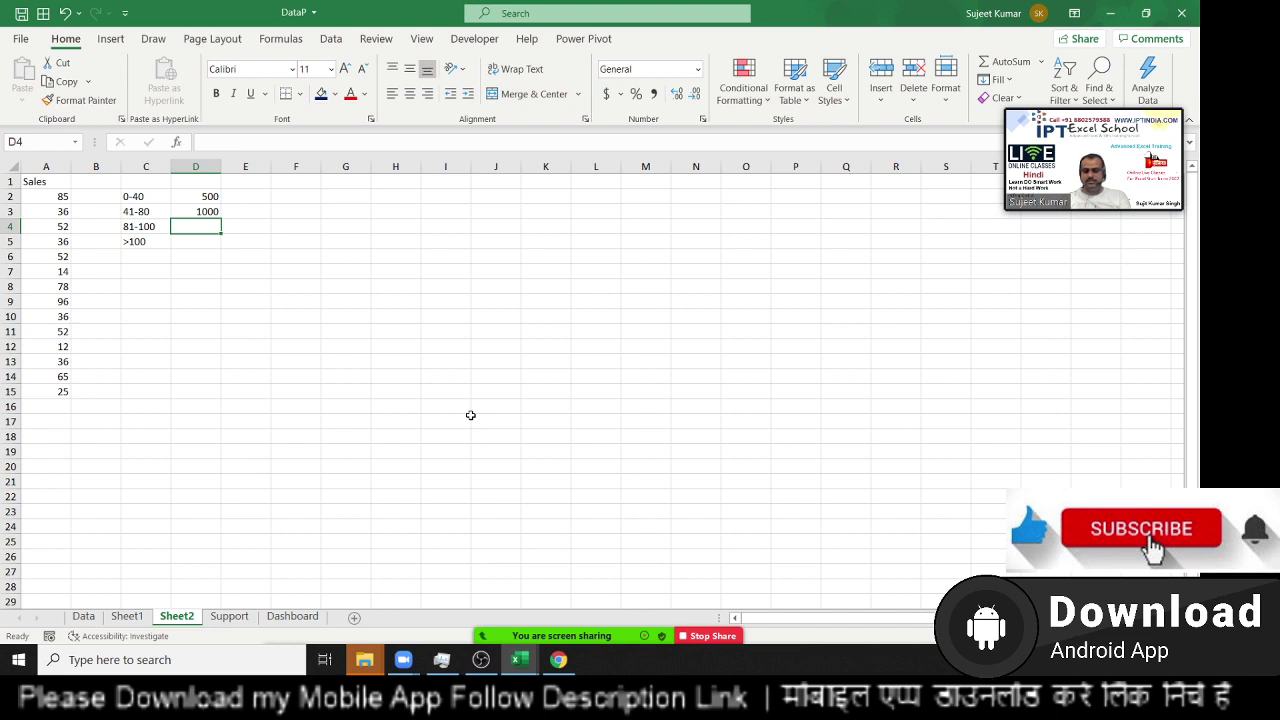
pyautogui.write('15000')
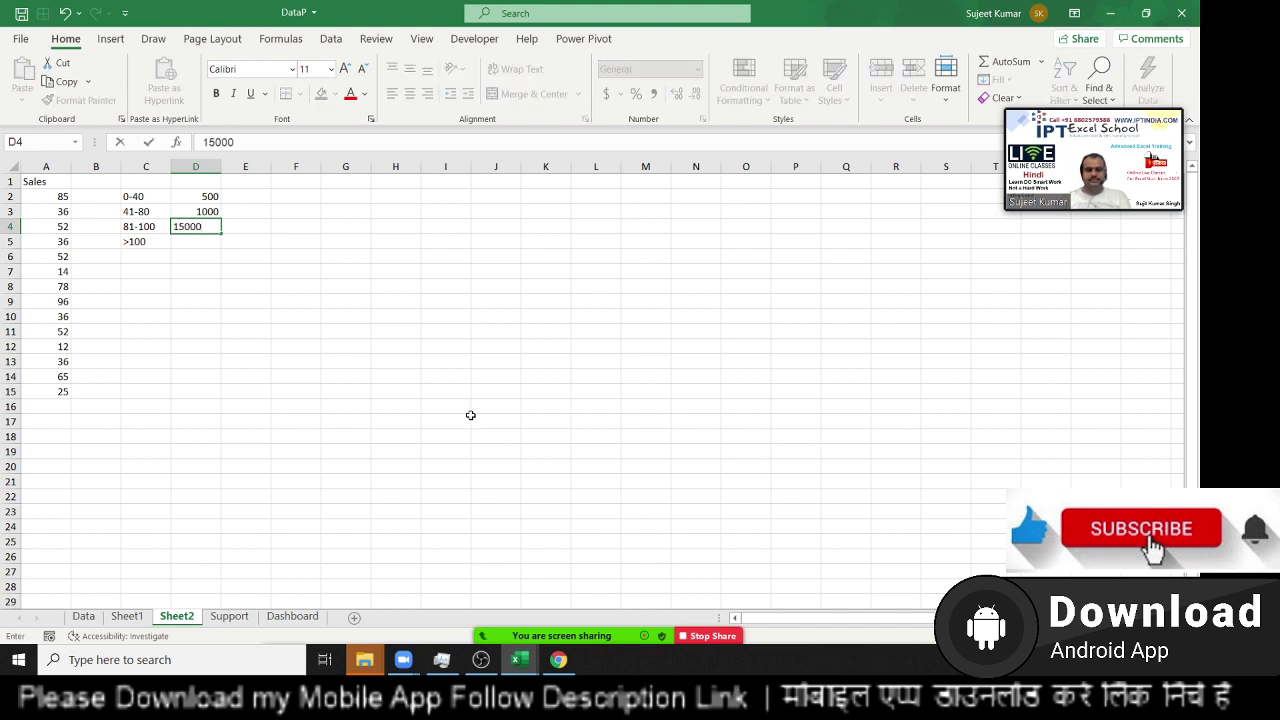
pyautogui.press('BackSpace')
pyautogui.press('Return')
pyautogui.write('20')
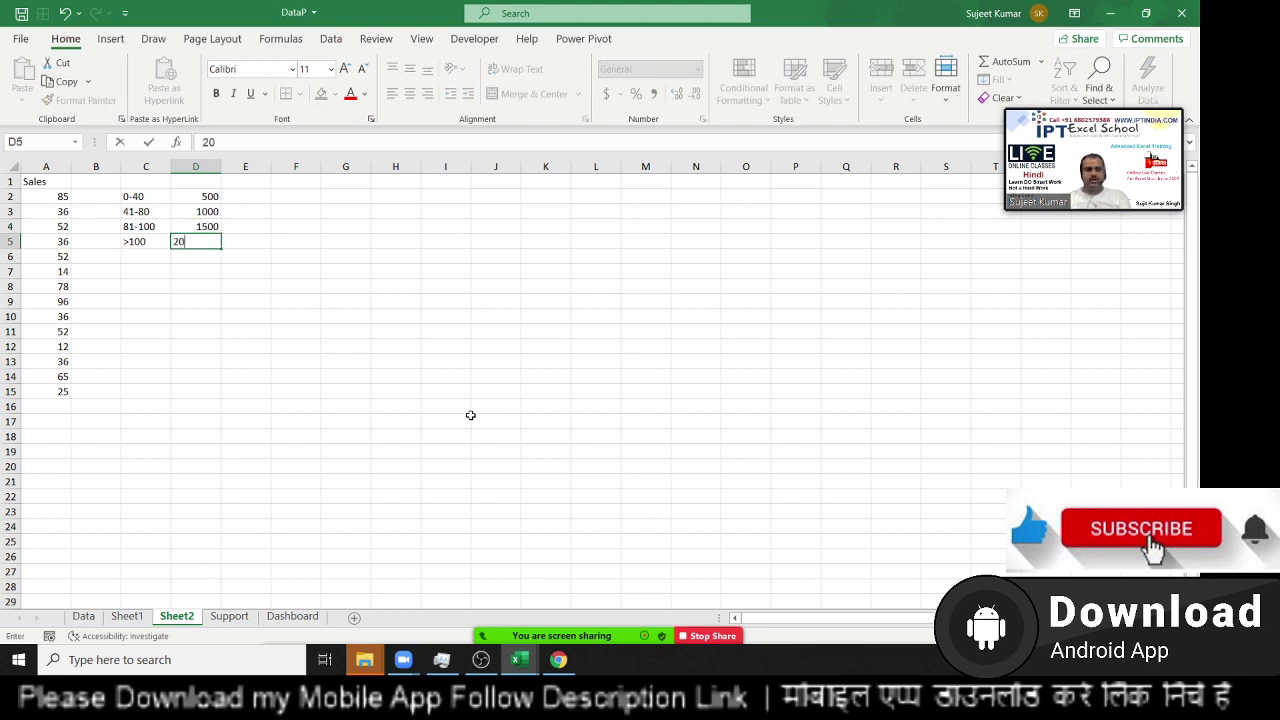
pyautogui.write('00')
pyautogui.press('Return')
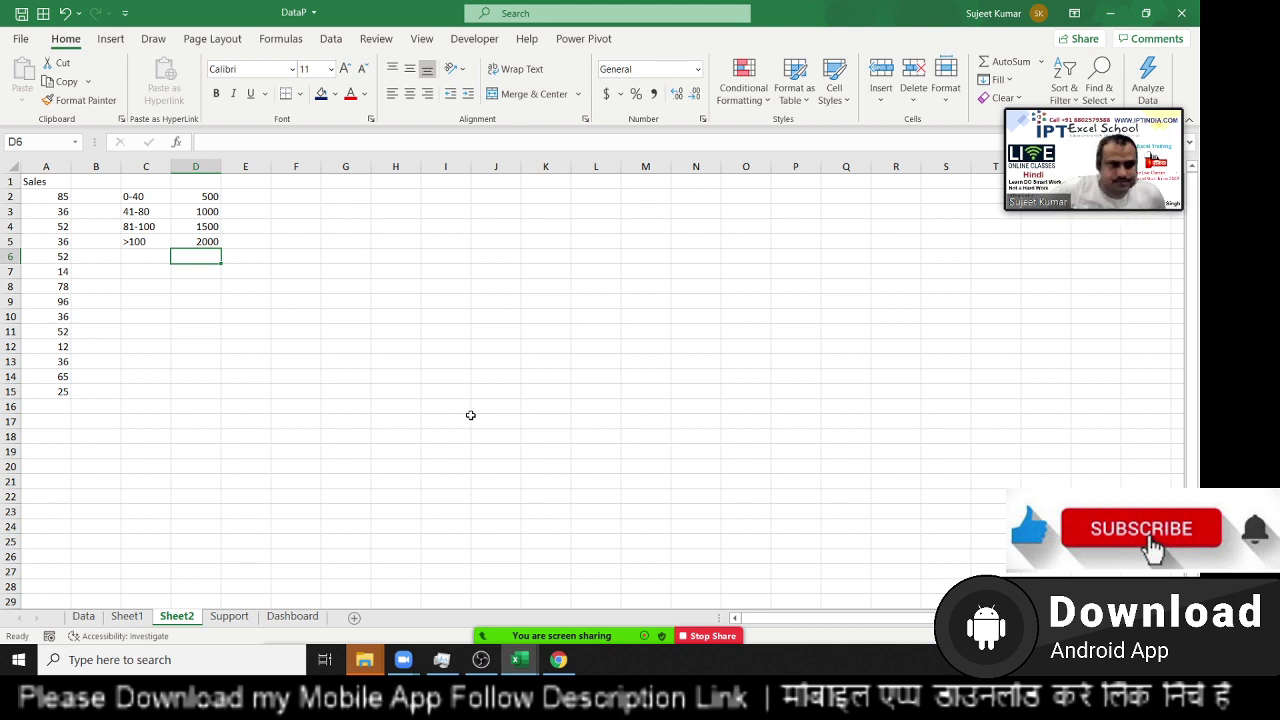
pyautogui.press('Up')
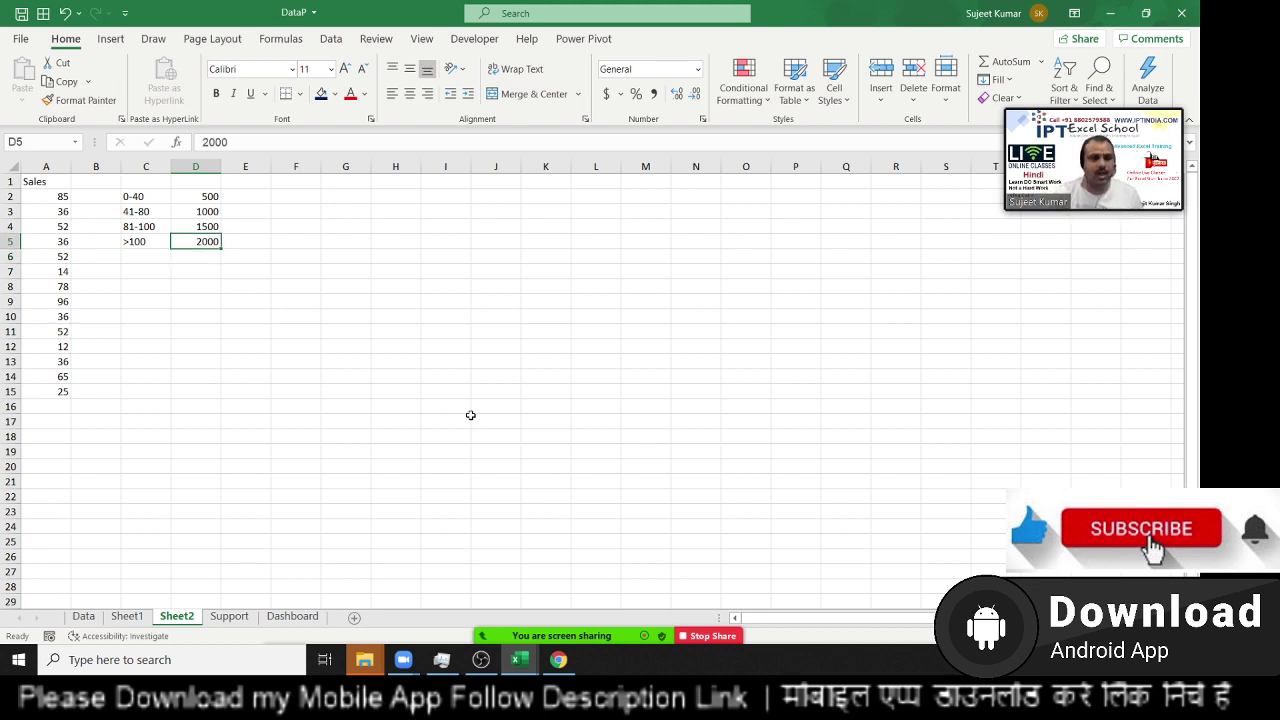
pyautogui.press('Up')
pyautogui.press('Up')
pyautogui.press('Up')
pyautogui.press('Down')
pyautogui.press('Down')
pyautogui.press('Down')
pyautogui.press('Down')
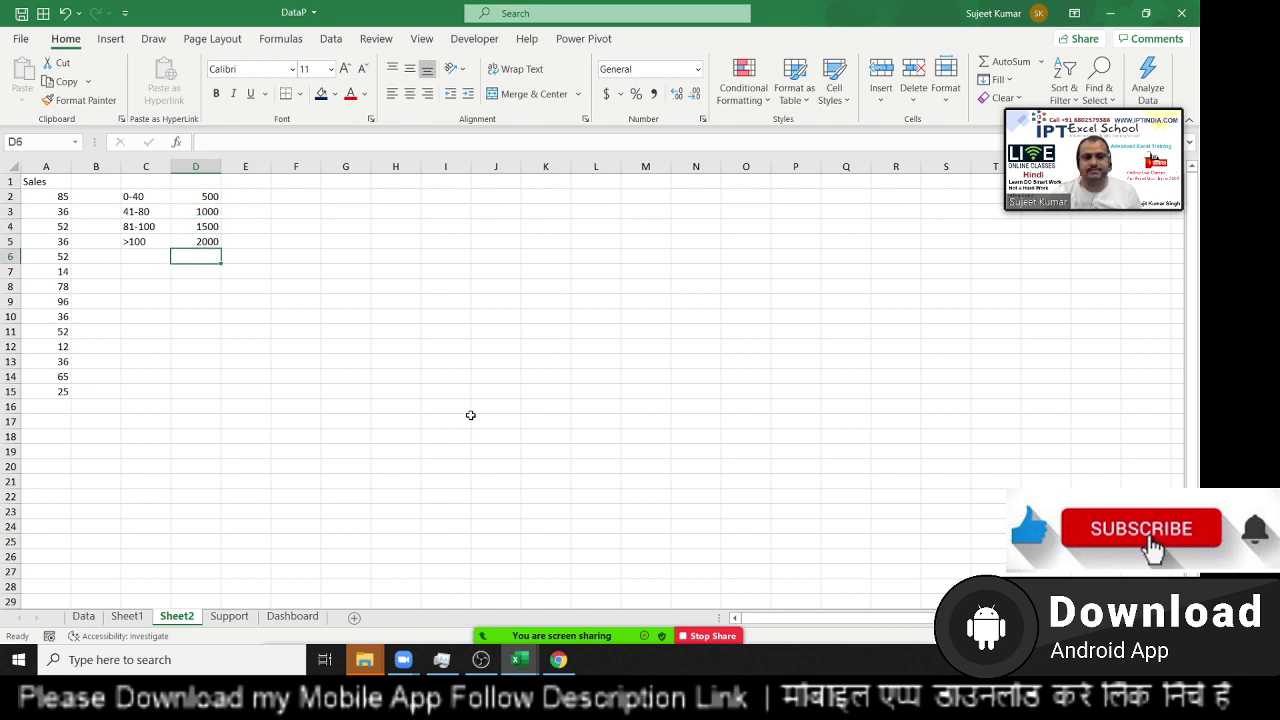
pyautogui.press('Left')
pyautogui.press('Left')
pyautogui.press('Left')
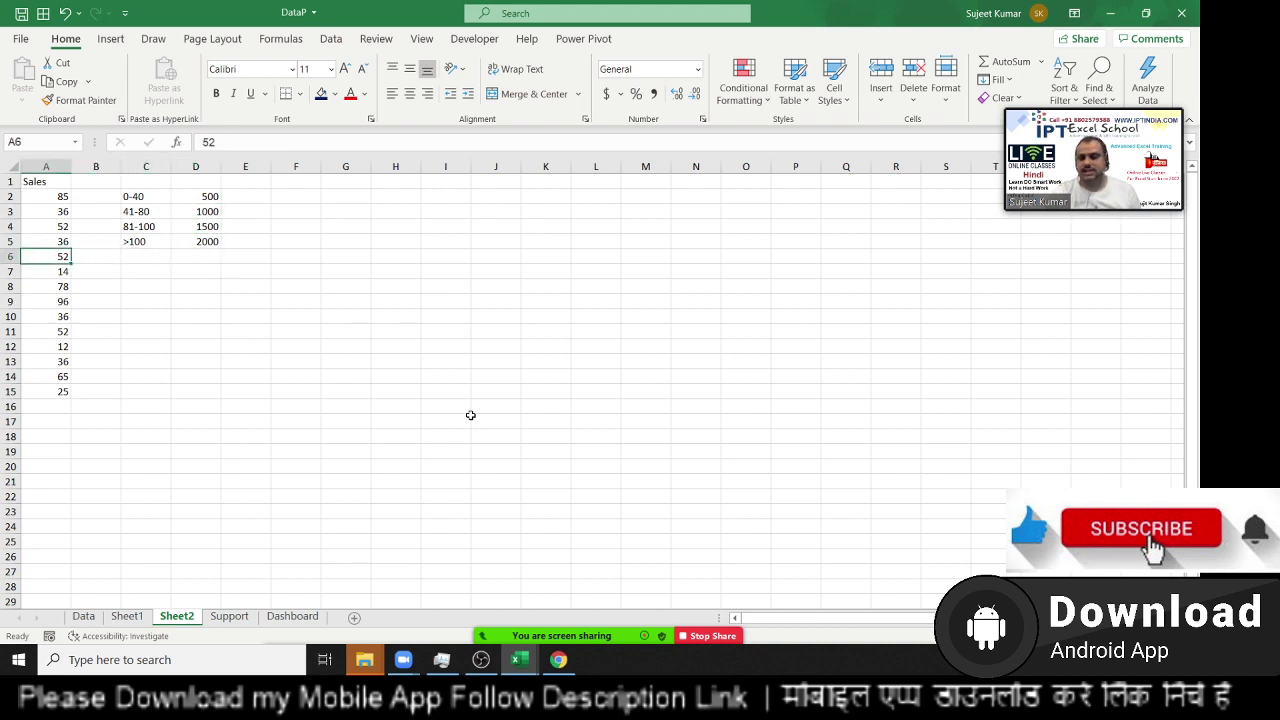
# - Start an IF formula in B2, then abandon it
pyautogui.press('Up')
pyautogui.press('Up')
pyautogui.press('Up')
pyautogui.press('Up')
pyautogui.press('Right')
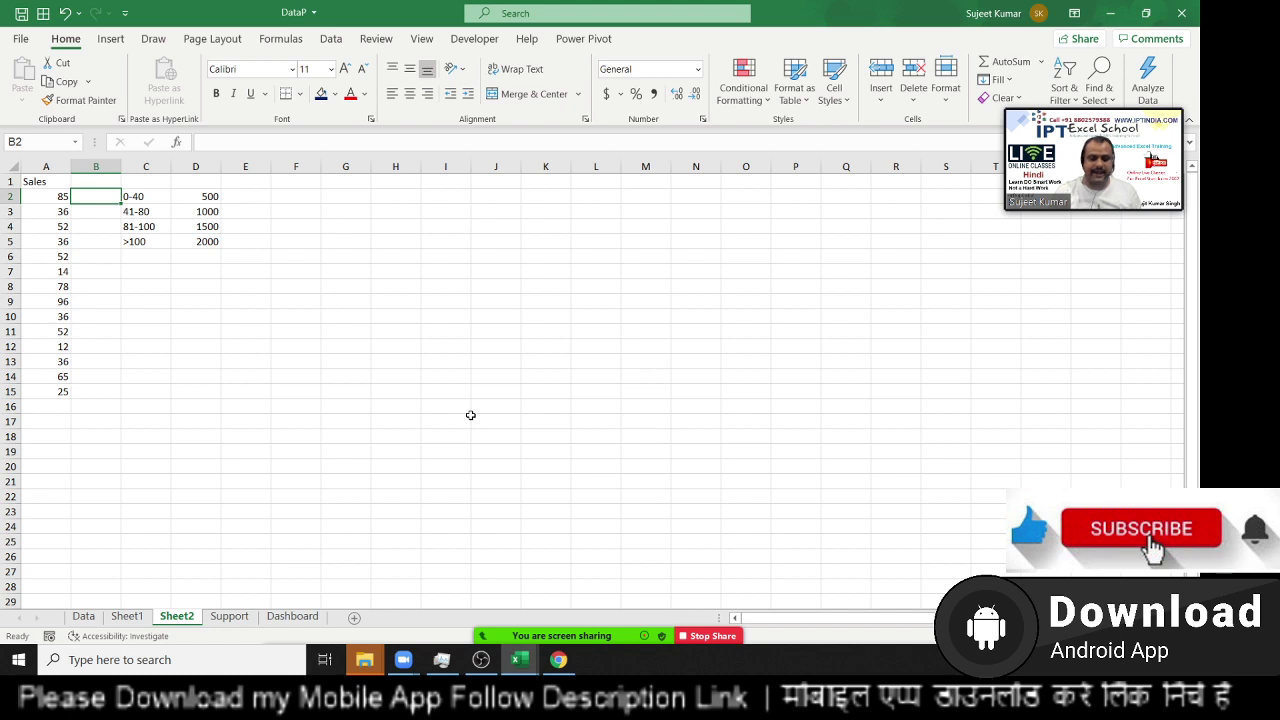
pyautogui.write('=if')
pyautogui.press('Tab')
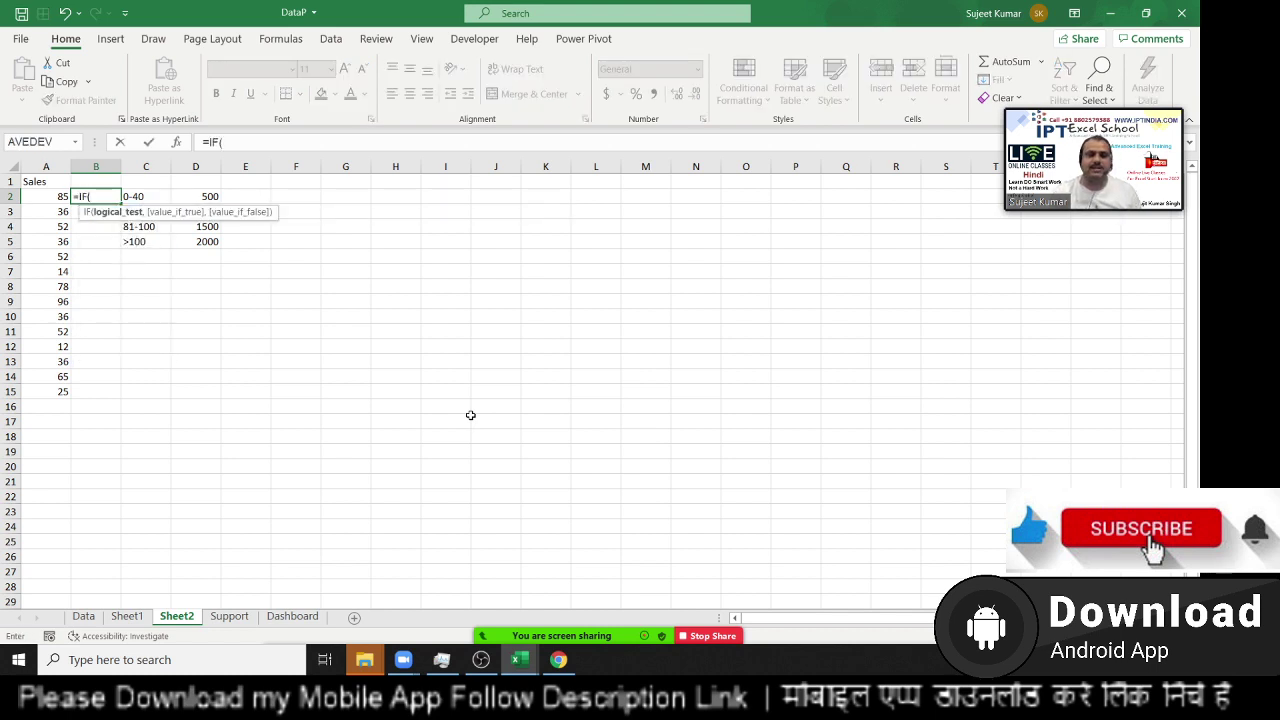
pyautogui.press('Escape')
# - Enter the lower bounds 0, 41, 81 and 101 in C7:C10
pyautogui.press('Right')
pyautogui.press('Right')
pyautogui.press('Down')
pyautogui.press('Down')
pyautogui.press('Down')
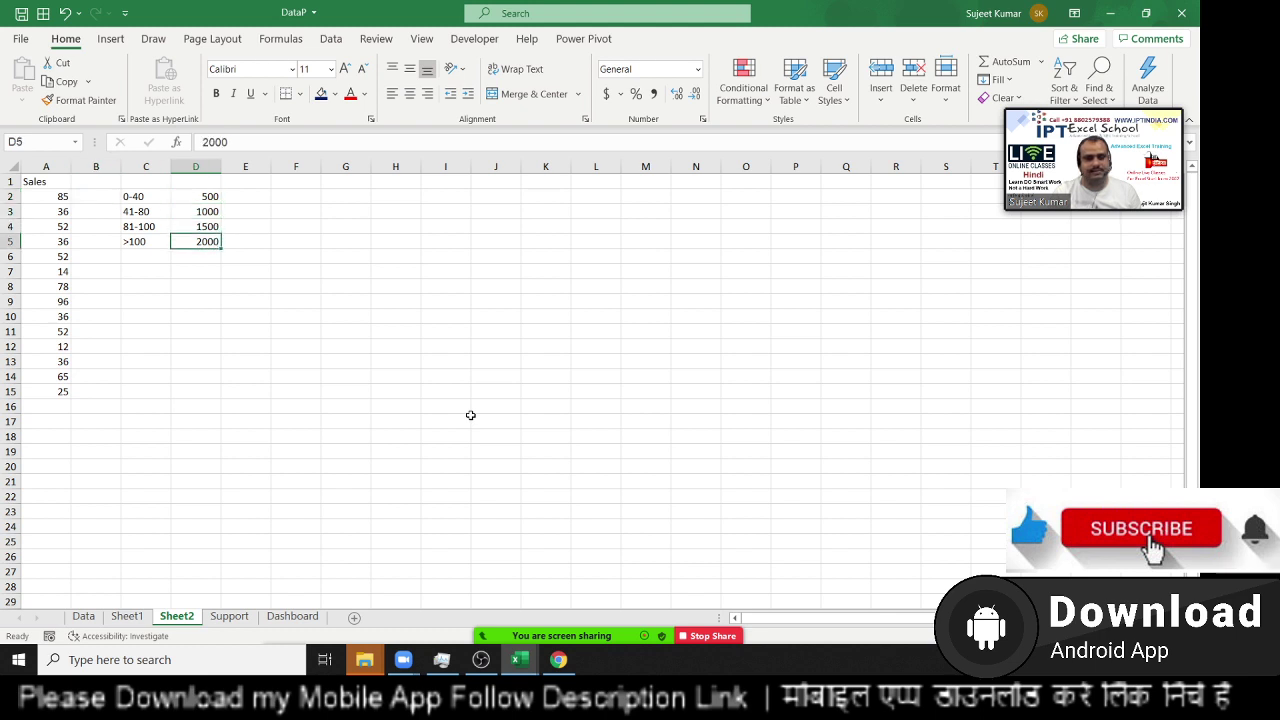
pyautogui.press('Down')
pyautogui.press('Down')
pyautogui.press('Left')
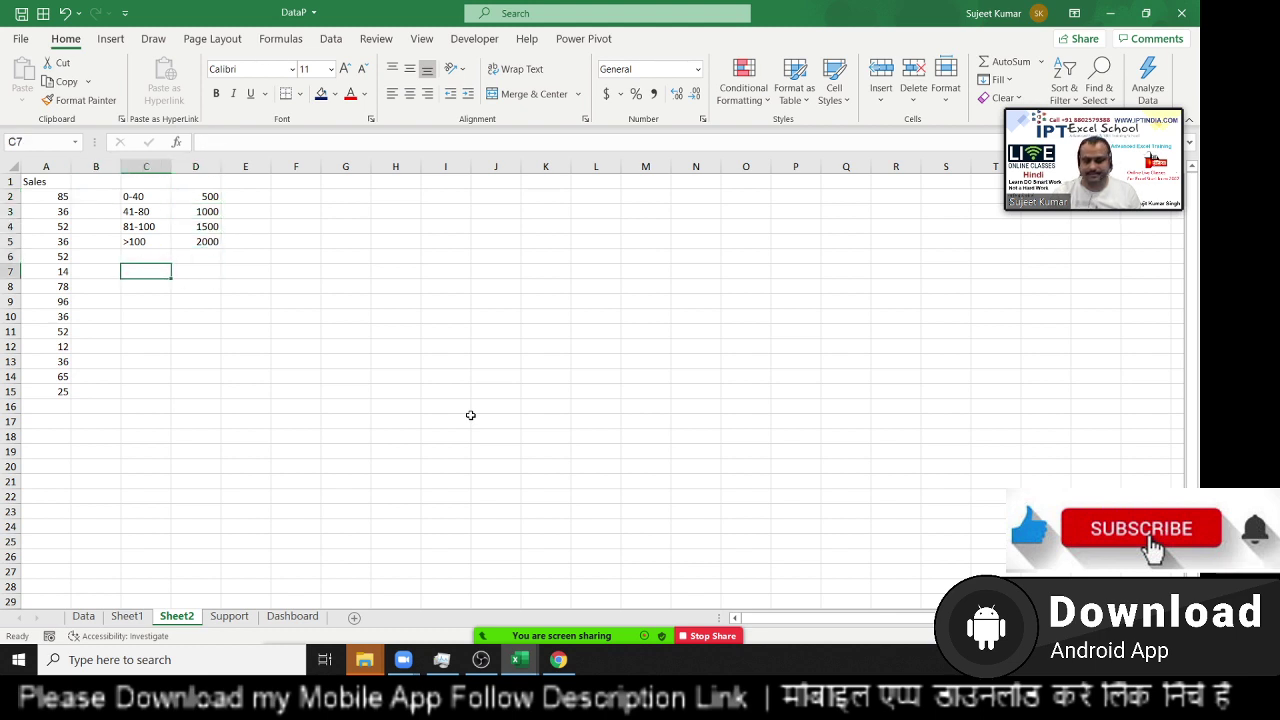
pyautogui.write('0')
pyautogui.press('Return')
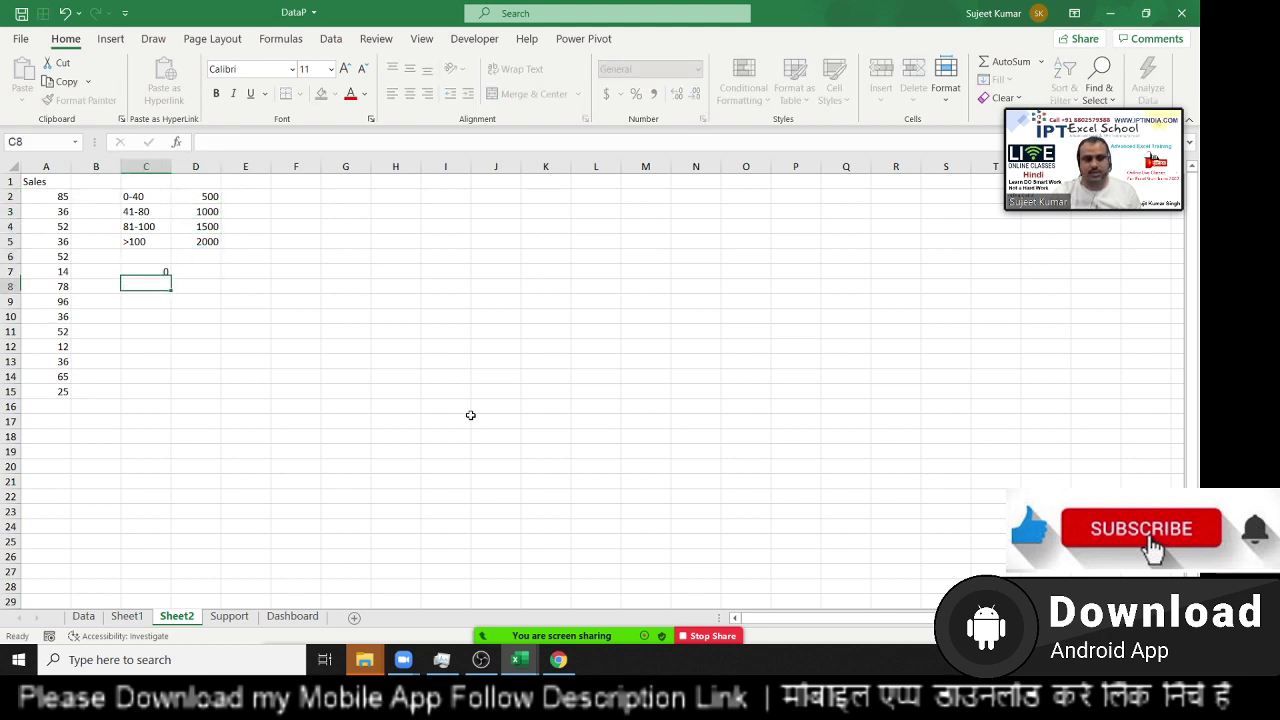
pyautogui.write('41')
pyautogui.press('Return')
pyautogui.write('81')
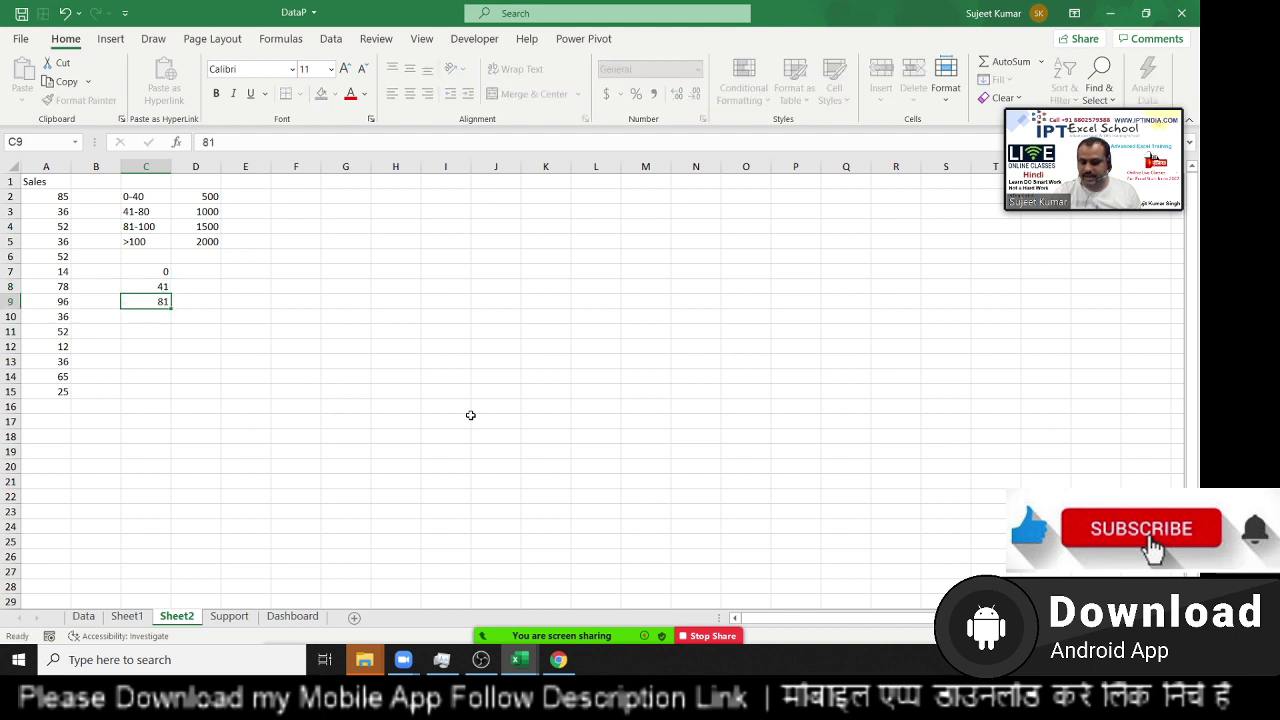
pyautogui.press('Return')
pyautogui.write('10')
pyautogui.press('Right')
# - Copy the amounts 500–2000 from D2:D5 into D7:D10
pyautogui.press('Up')
pyautogui.press('Up')
pyautogui.press('Up')
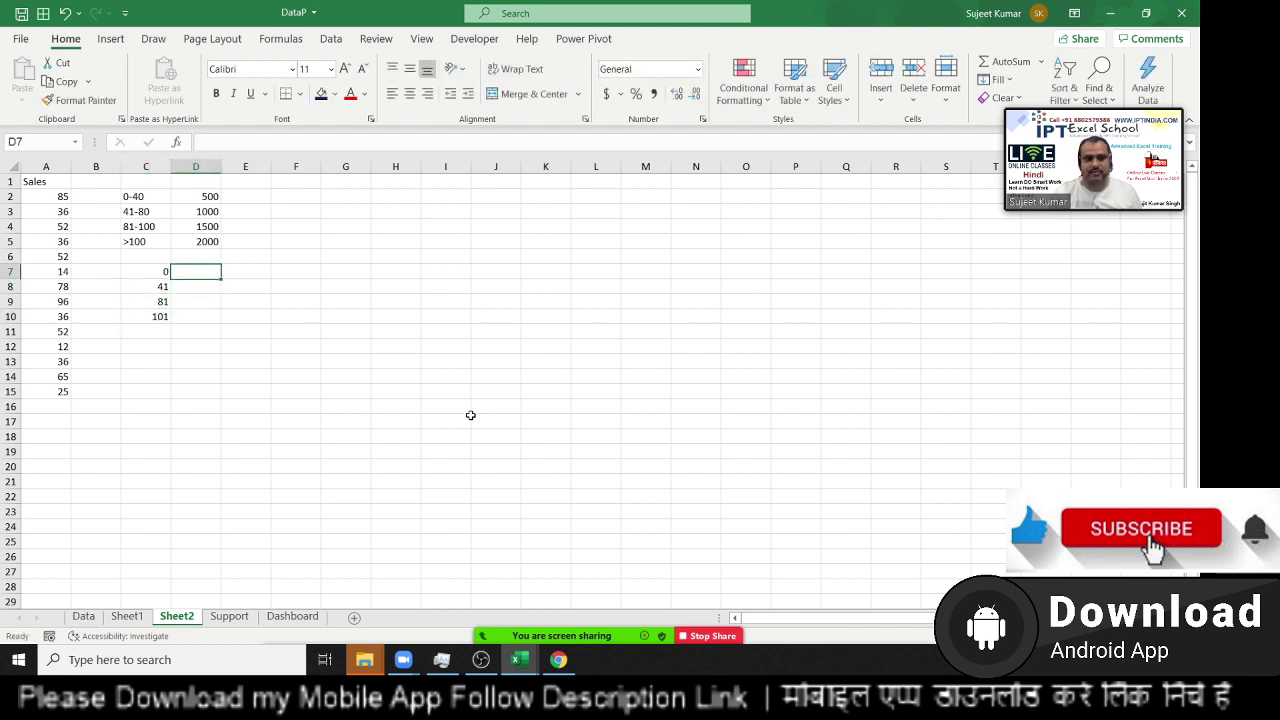
pyautogui.press('Up')
pyautogui.press('Up')
pyautogui.hotkey('ctrl', 'shift', 'Up')
pyautogui.hotkey('ctrl', 'c')
pyautogui.press('Down')
pyautogui.press('Down')
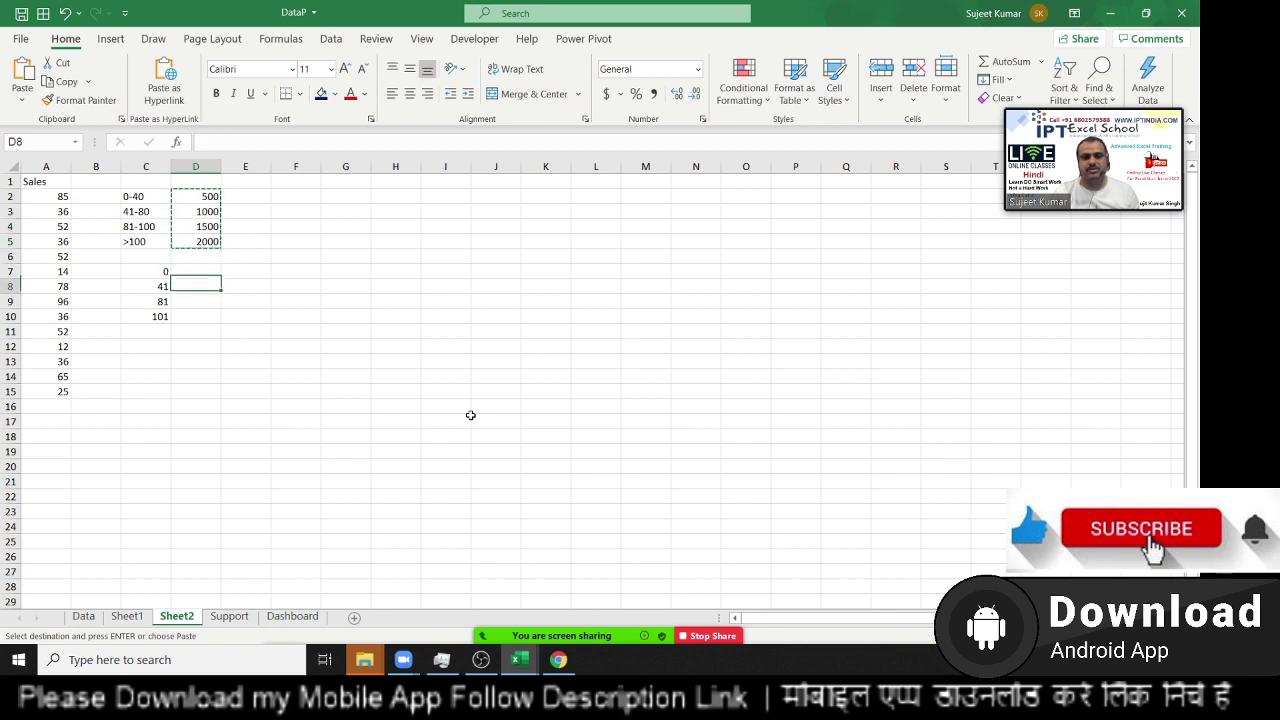
pyautogui.hotkey('shift', 'Down')
pyautogui.hotkey('shift', 'Down')
pyautogui.hotkey('shift', 'Down')
pyautogui.press('Return')
pyautogui.press('Left')
pyautogui.press('Left')
pyautogui.press('Left')
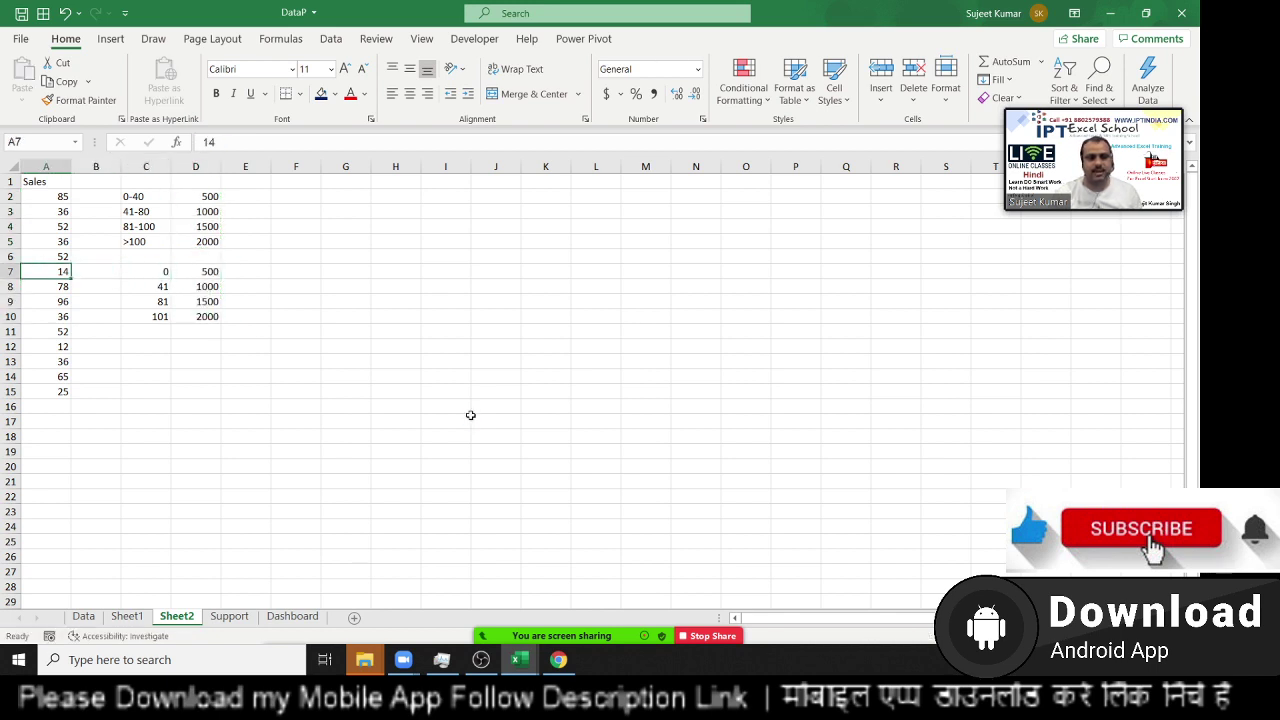
pyautogui.hotkey('ctrl', 'Up')
pyautogui.press('Right')
# - Enter =VLOOKUP(A2,C7:D10,2,TRUE) in B2 using approximate match
pyautogui.press('Down')
pyautogui.write('=vl')
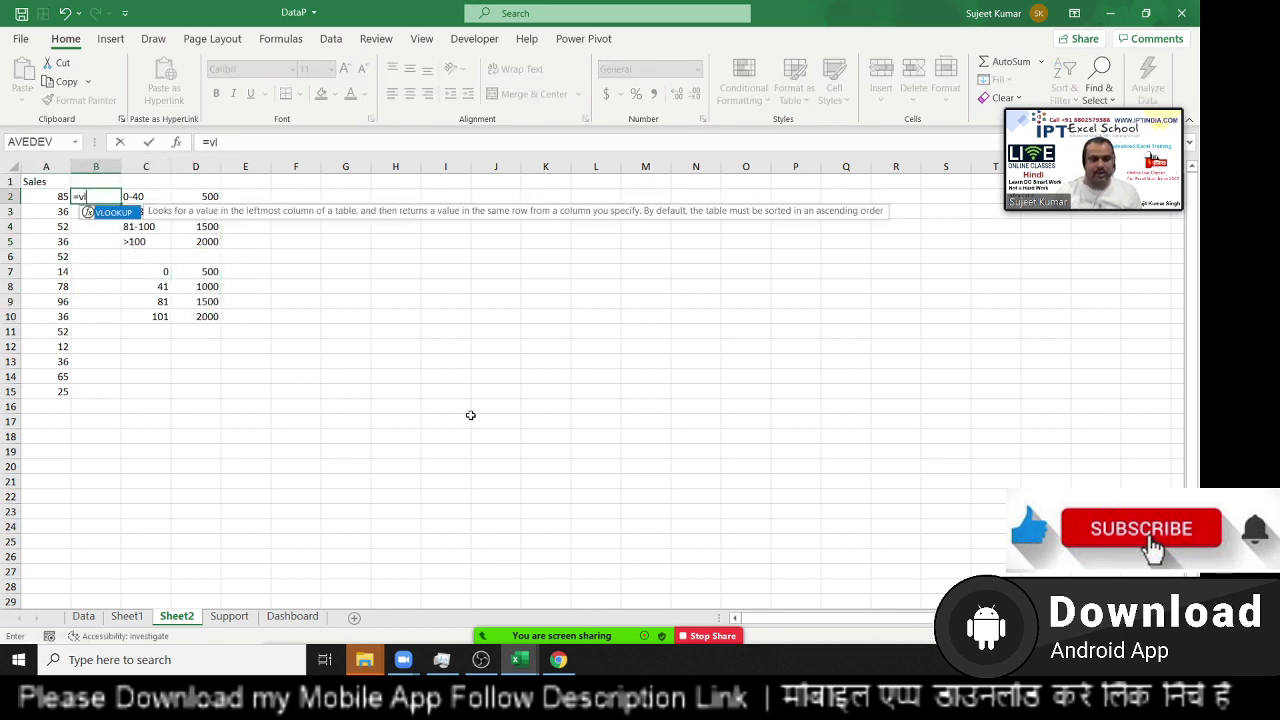
pyautogui.press('Tab')
pyautogui.press('Left')
pyautogui.write(',')
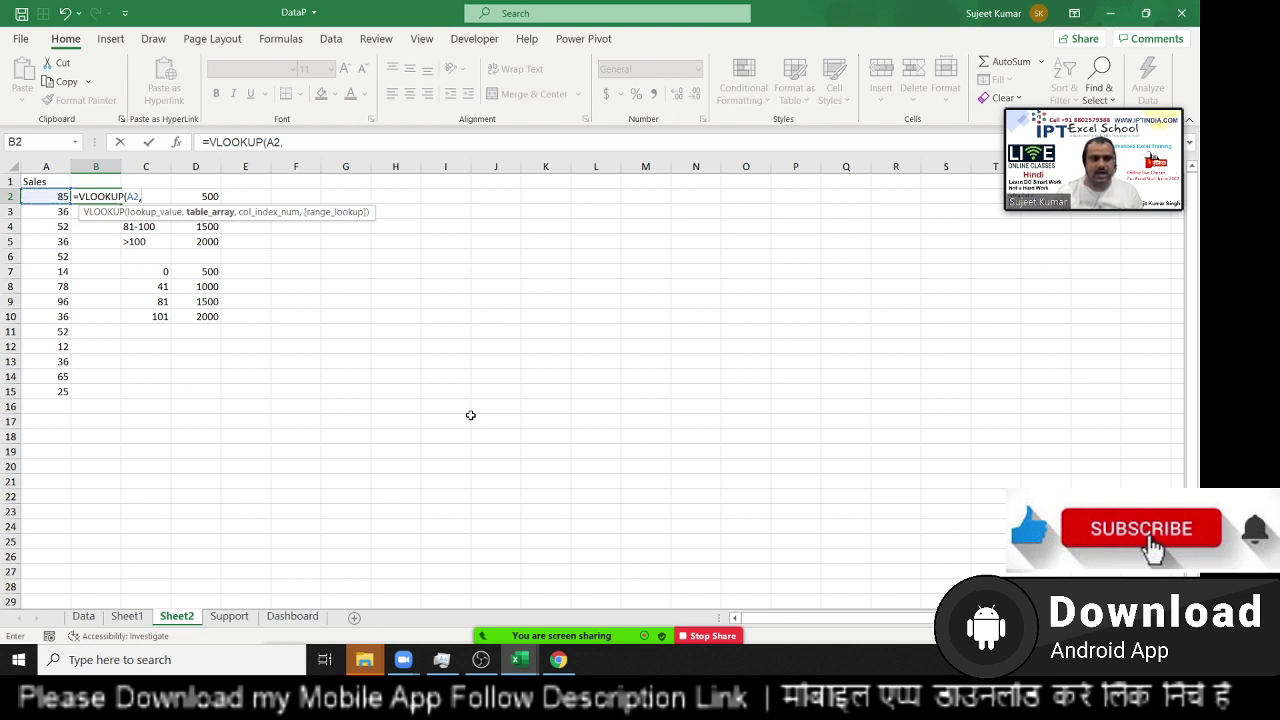
pyautogui.press('Down')
pyautogui.press('Down')
pyautogui.press('Down')
pyautogui.press('Down')
pyautogui.press('Right')
pyautogui.press('Up')
pyautogui.hotkey('shift', 'Right')
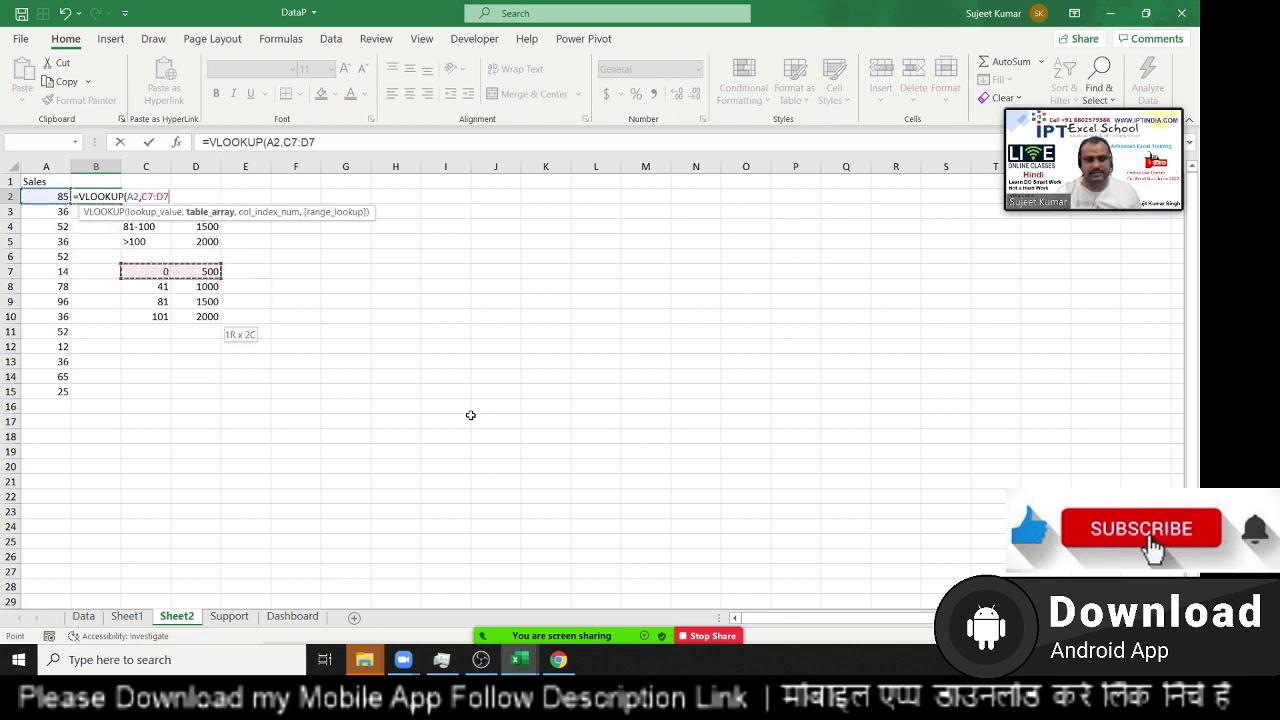
pyautogui.hotkey('shift', 'Down')
pyautogui.hotkey('shift', 'Down')
pyautogui.hotkey('shift', 'Down')
pyautogui.write(',2')
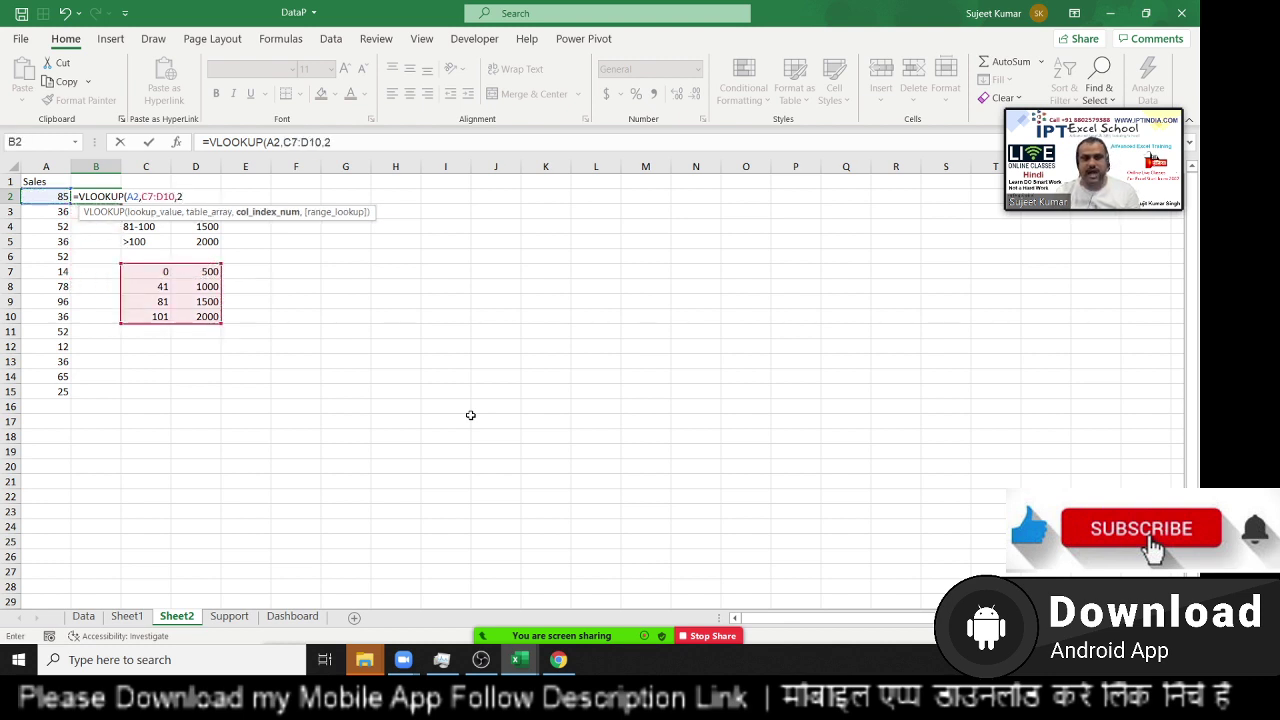
pyautogui.write(',')
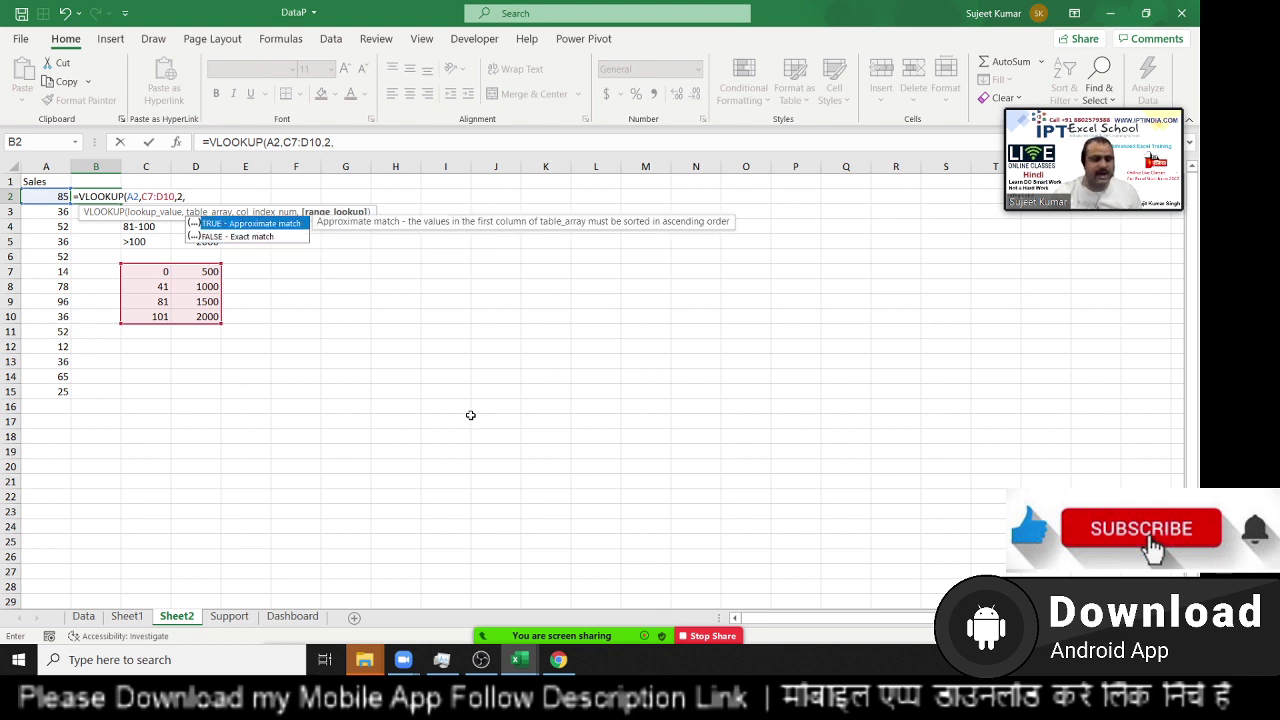
pyautogui.press('Tab')
pyautogui.write(')')
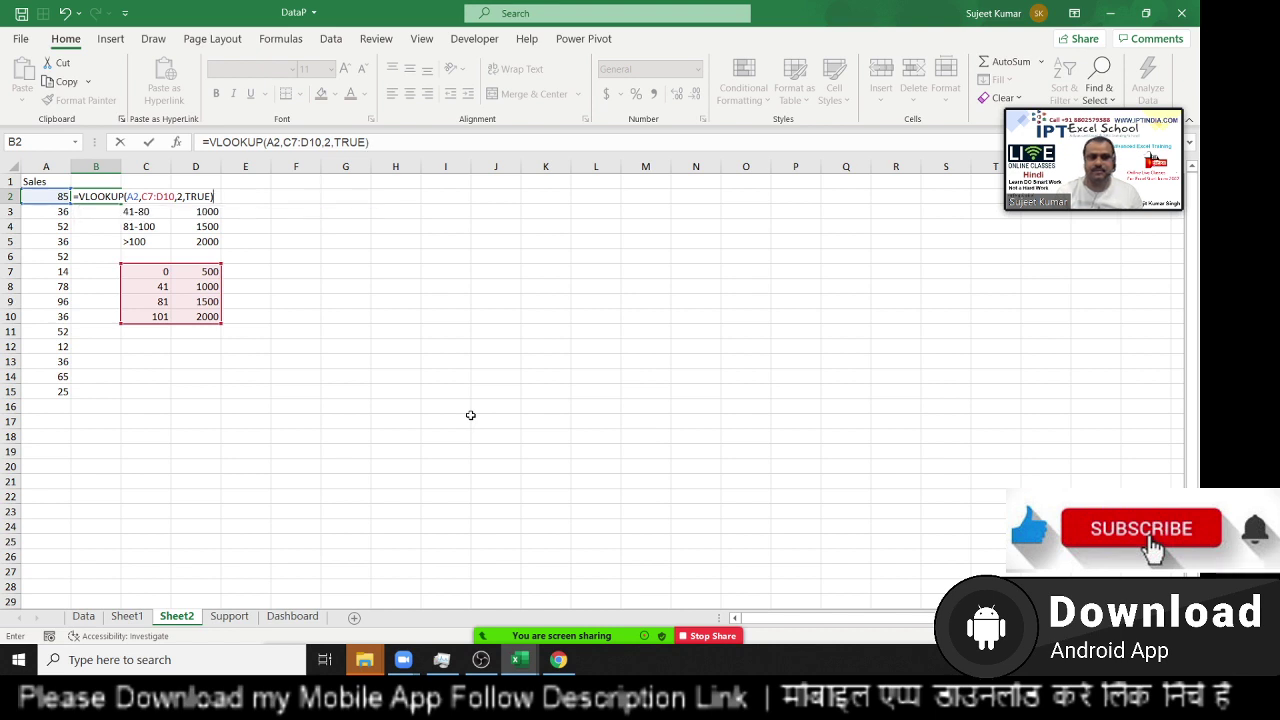
pyautogui.press('Return')
# - Check B2's 1500 result against the 41 and 81 rows of the lookup table
pyautogui.press('Up')
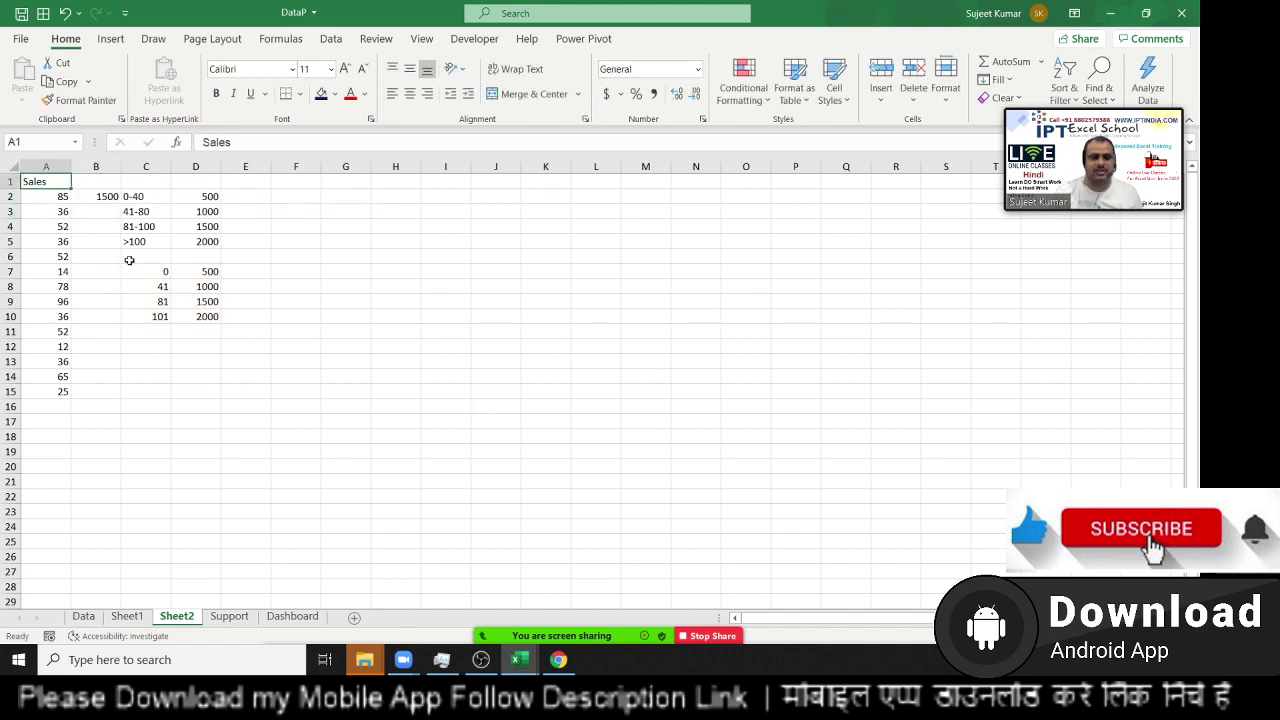
pyautogui.moveTo(158, 287); pyautogui.dragTo(230, 286)
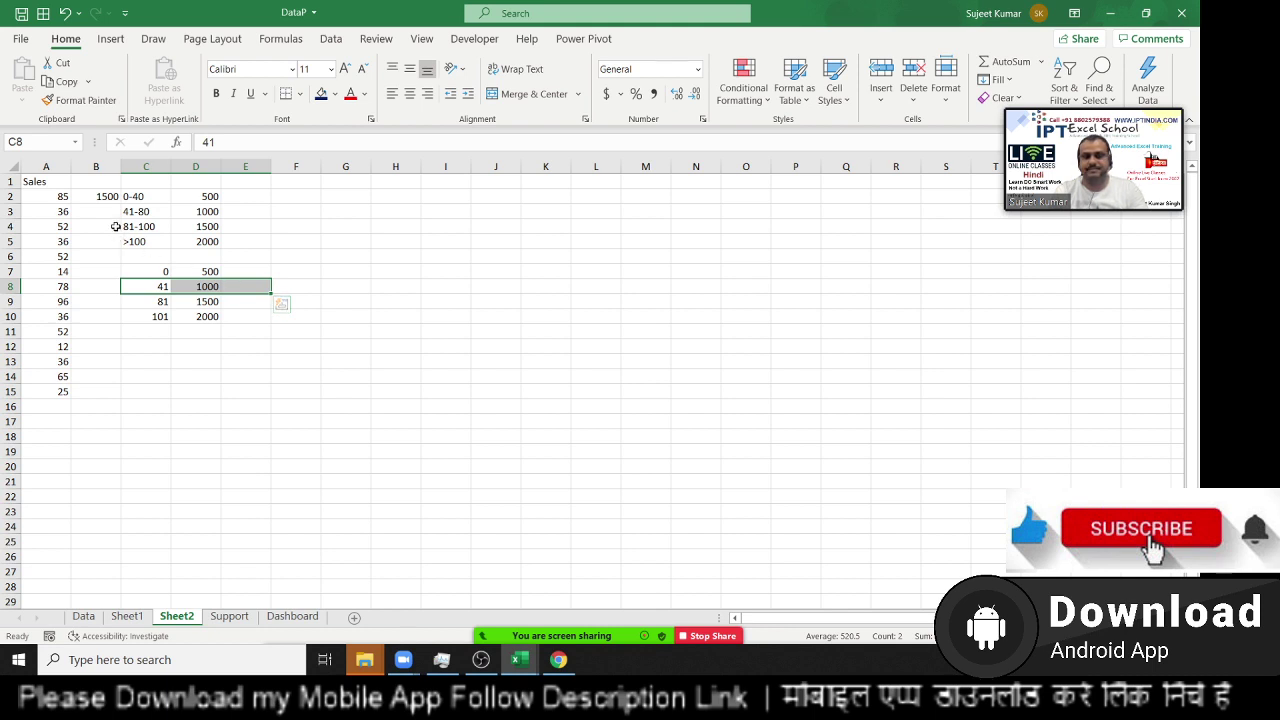
pyautogui.moveTo(163, 302); pyautogui.dragTo(200, 302)
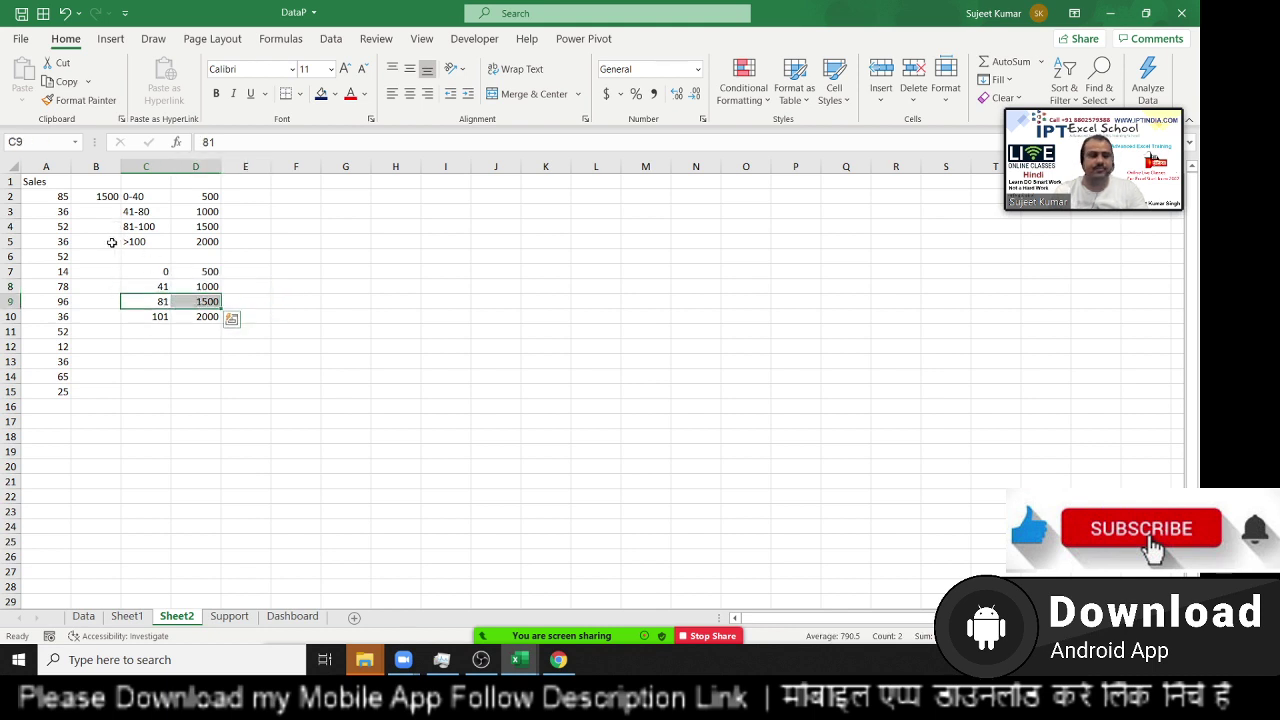
pyautogui.click(101, 210)
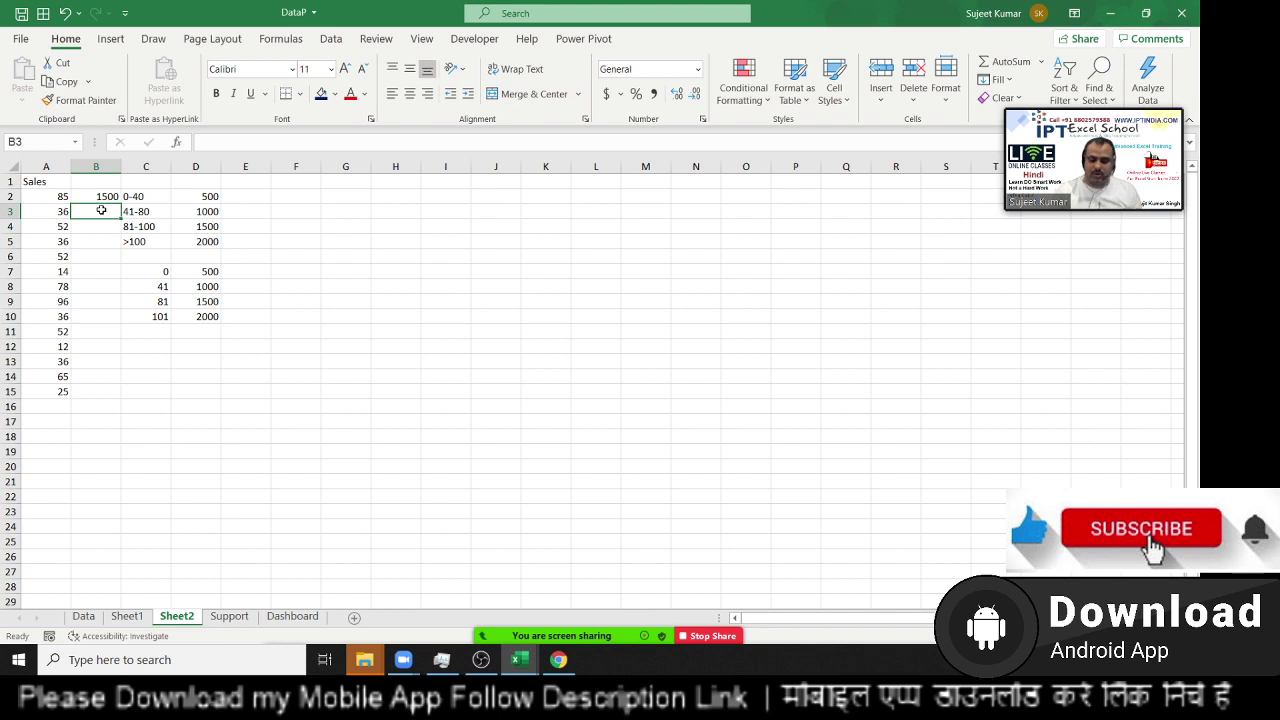
# - Start =LOOKUP in B3 with A3 as lookup value and C7:C10 as lookup range
pyautogui.write('=loo')
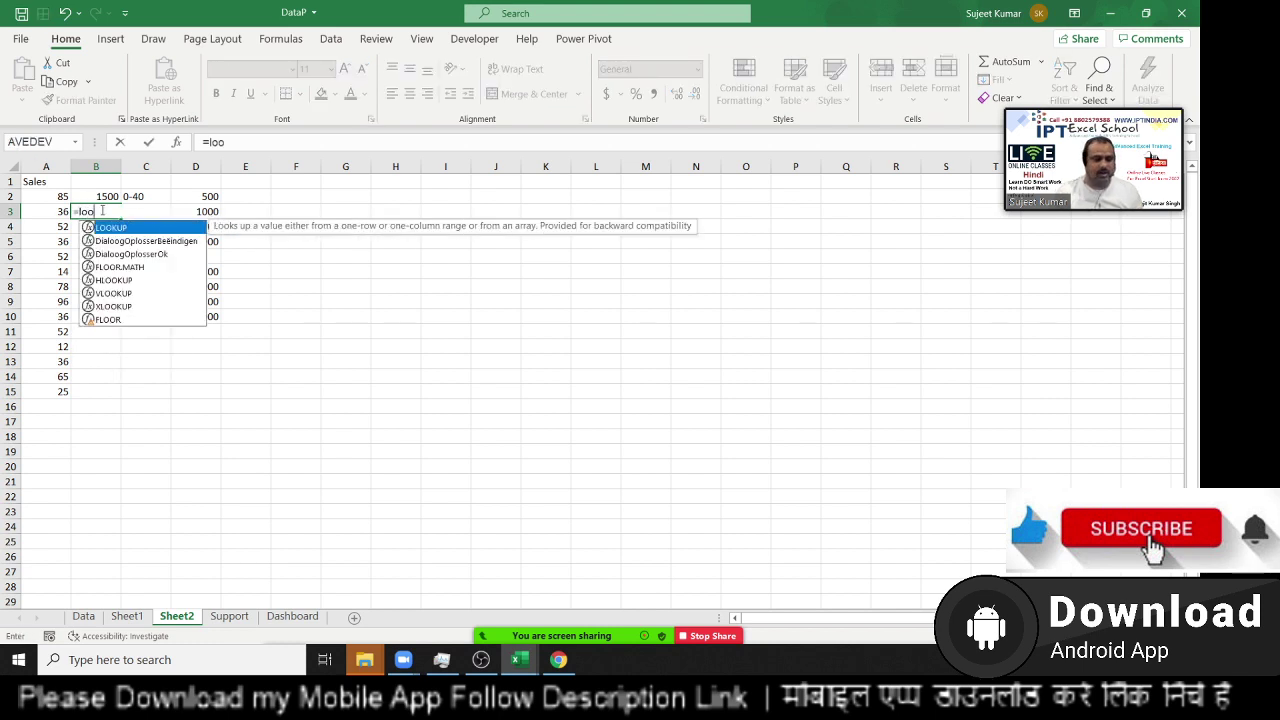
pyautogui.press('Tab')
pyautogui.press('Left')
pyautogui.write(',')
pyautogui.press('Up')
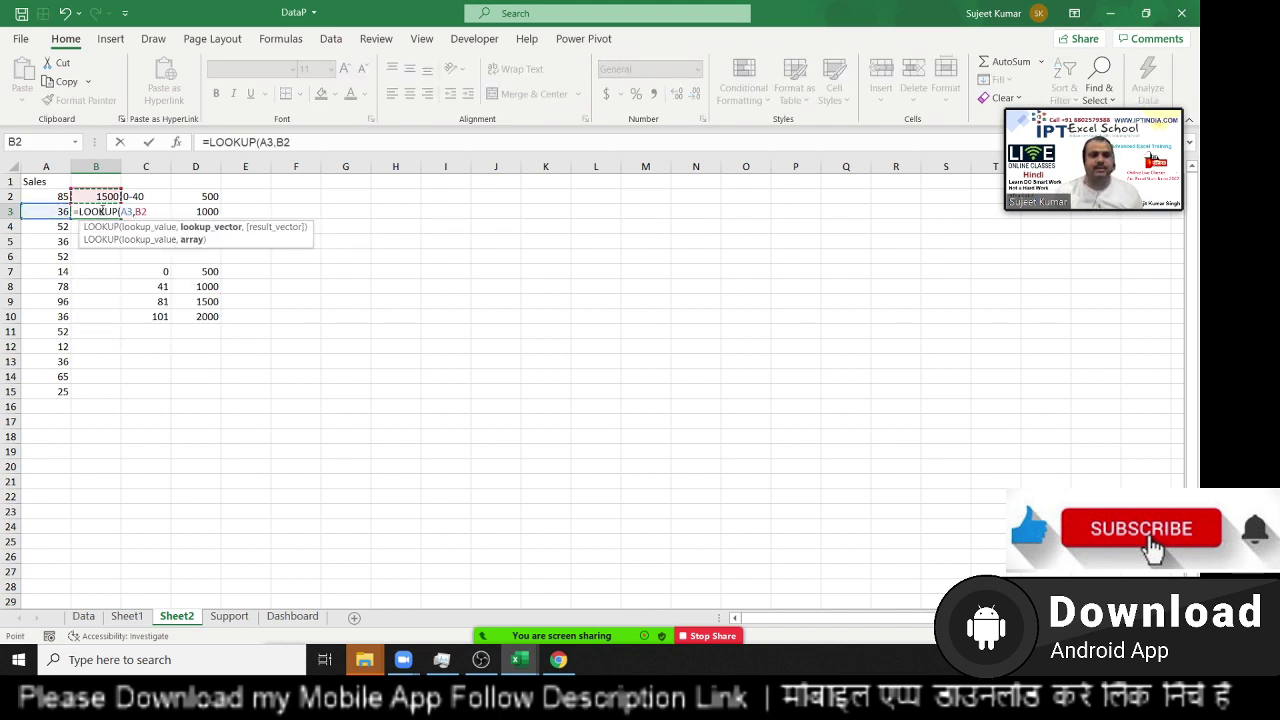
pyautogui.press('Down')
pyautogui.press('Down')
pyautogui.press('Down')
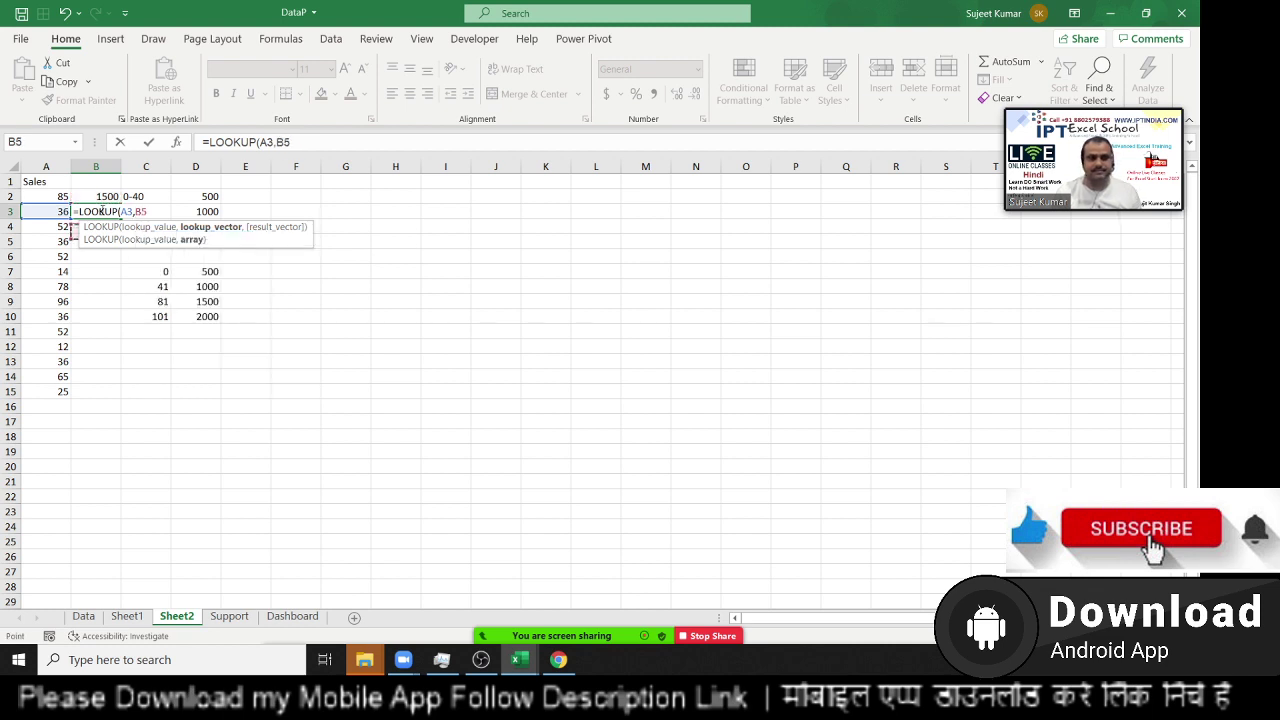
pyautogui.press('Down')
pyautogui.press('Right')
# - Add D7:D10 as the result range and commit the B3 formula, returning 500
pyautogui.press('Right')
pyautogui.press('Down')
pyautogui.press('Left')
pyautogui.hotkey('shift', 'Down')
pyautogui.hotkey('shift', 'Down')
pyautogui.hotkey('shift', 'Down')
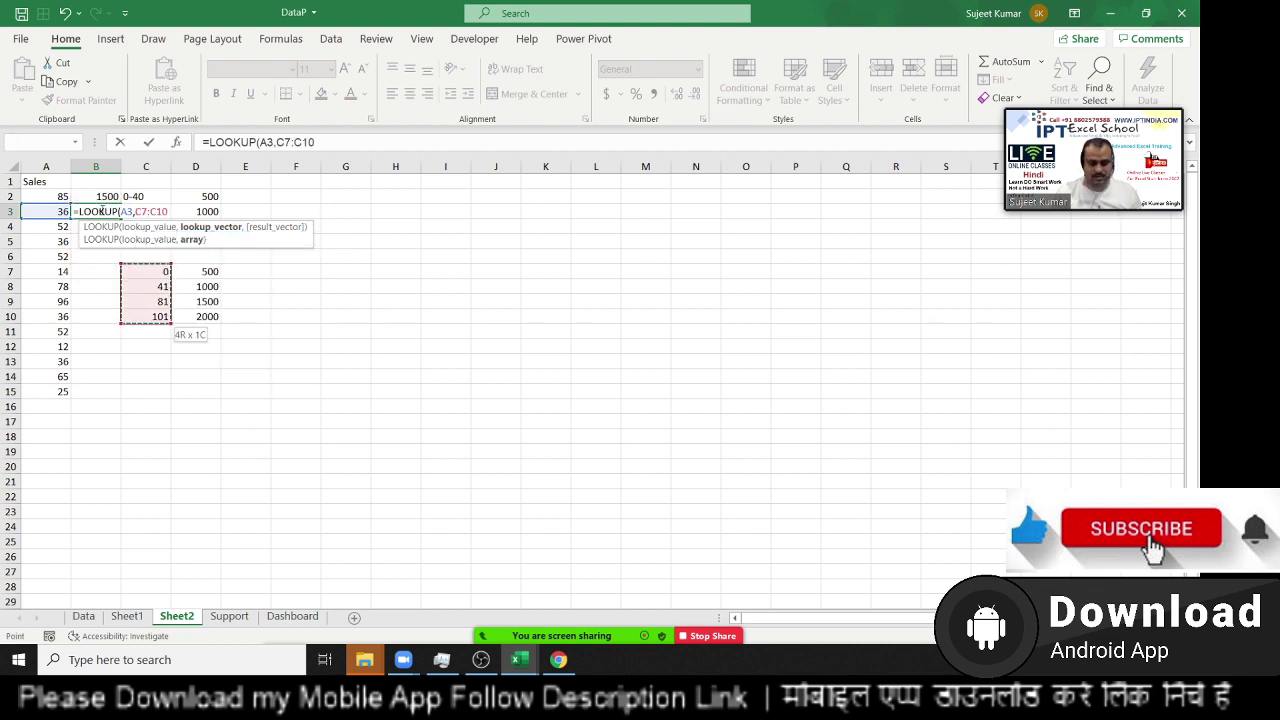
pyautogui.write(',')
pyautogui.press('Right')
pyautogui.press('Right')
pyautogui.press('Down')
pyautogui.press('Down')
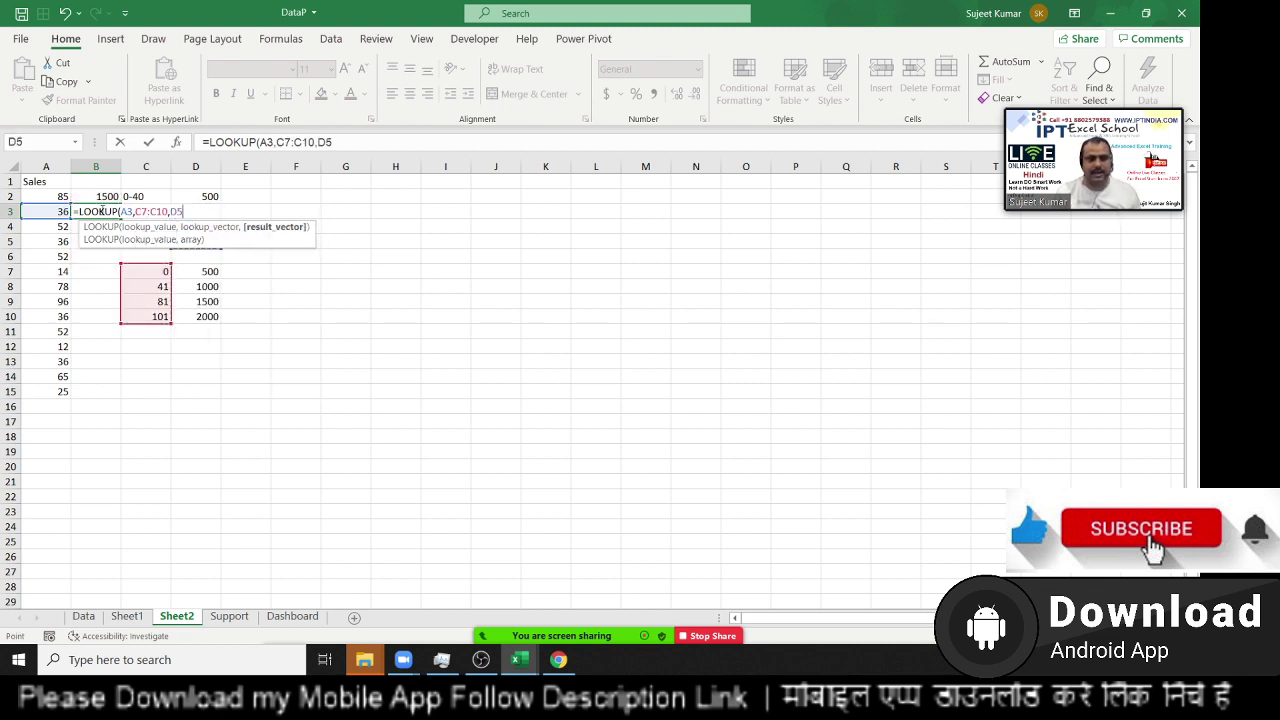
pyautogui.press('Down')
pyautogui.press('Down')
pyautogui.hotkey('shift', 'Down')
pyautogui.hotkey('shift', 'Down')
pyautogui.hotkey('shift', 'Down')
pyautogui.press('Return')
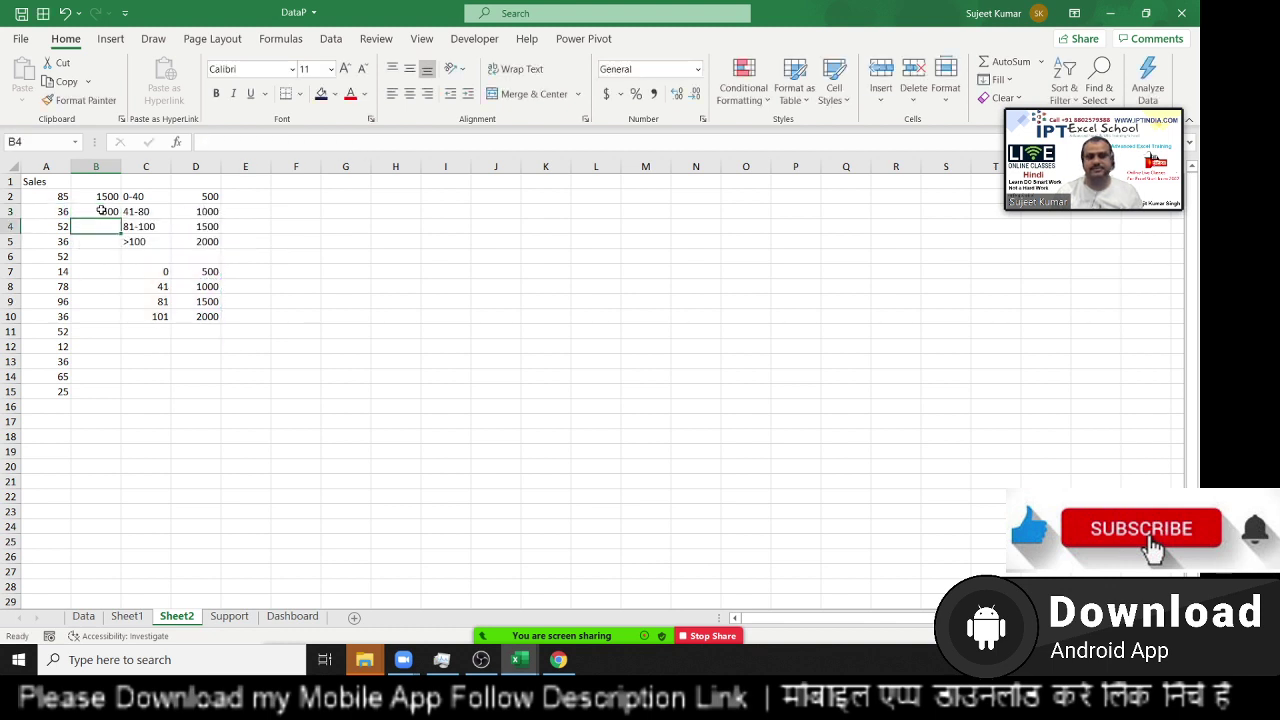
pyautogui.press('Up')
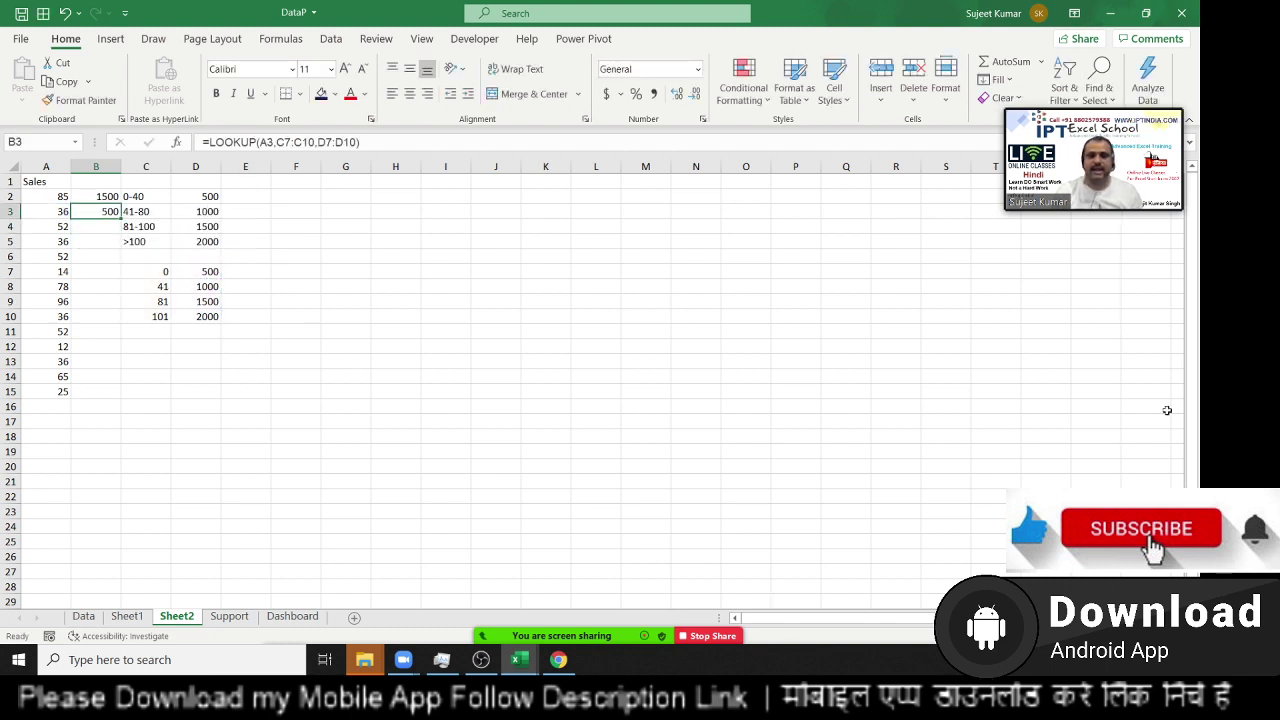
pyautogui.press('Down')
# - Enter =LOOKUP(A4,{0,41,81,101},{500,1000,1500,2000}) in B4
pyautogui.write('=')
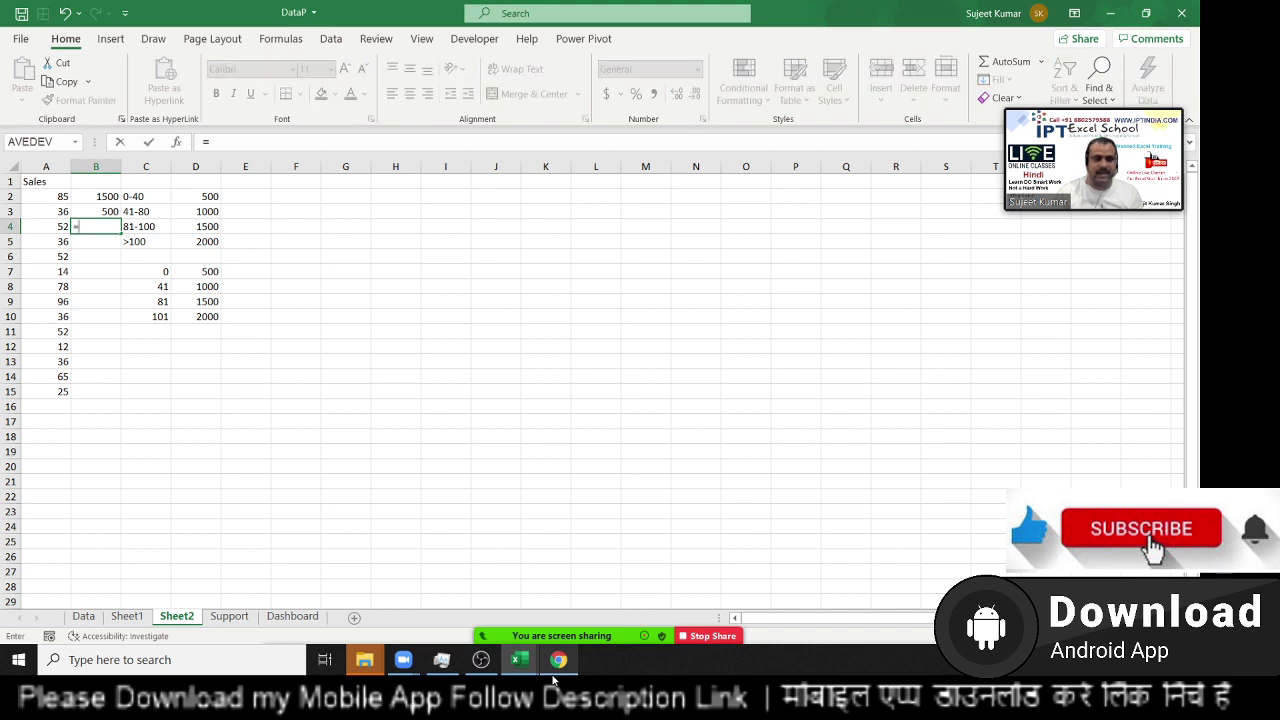
pyautogui.write('lop')
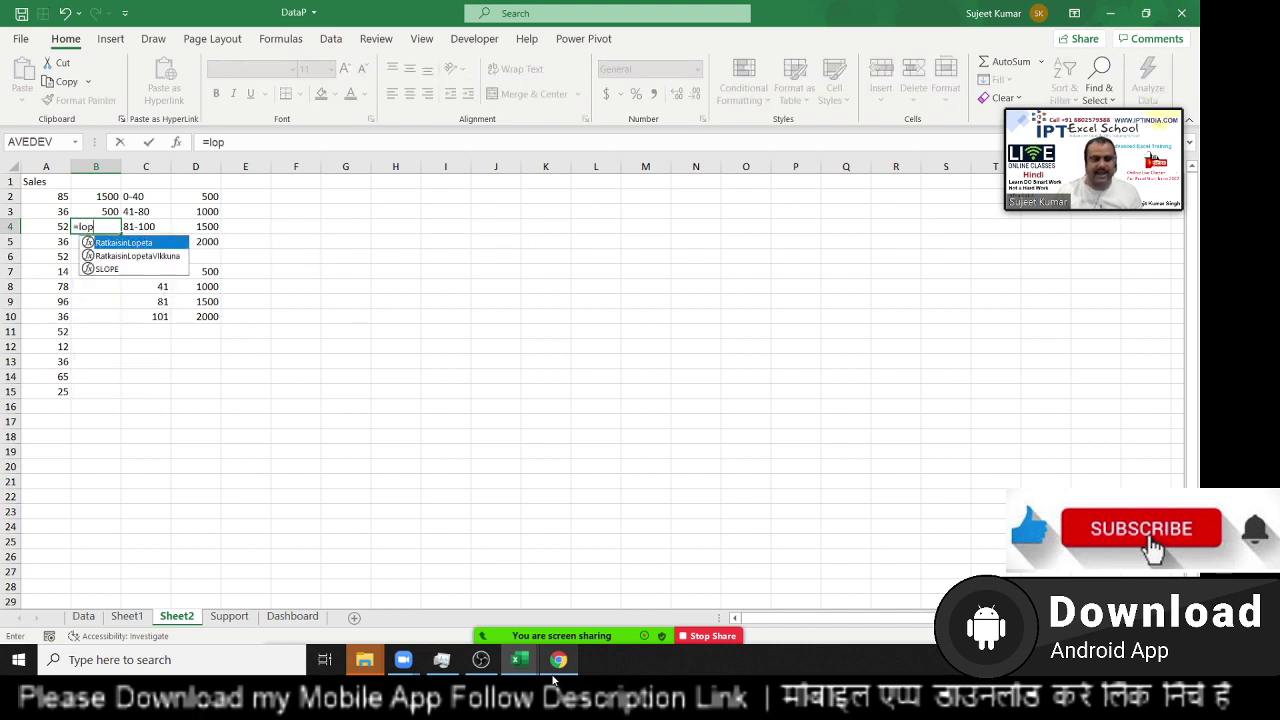
pyautogui.press('BackSpace')
pyautogui.write('o')
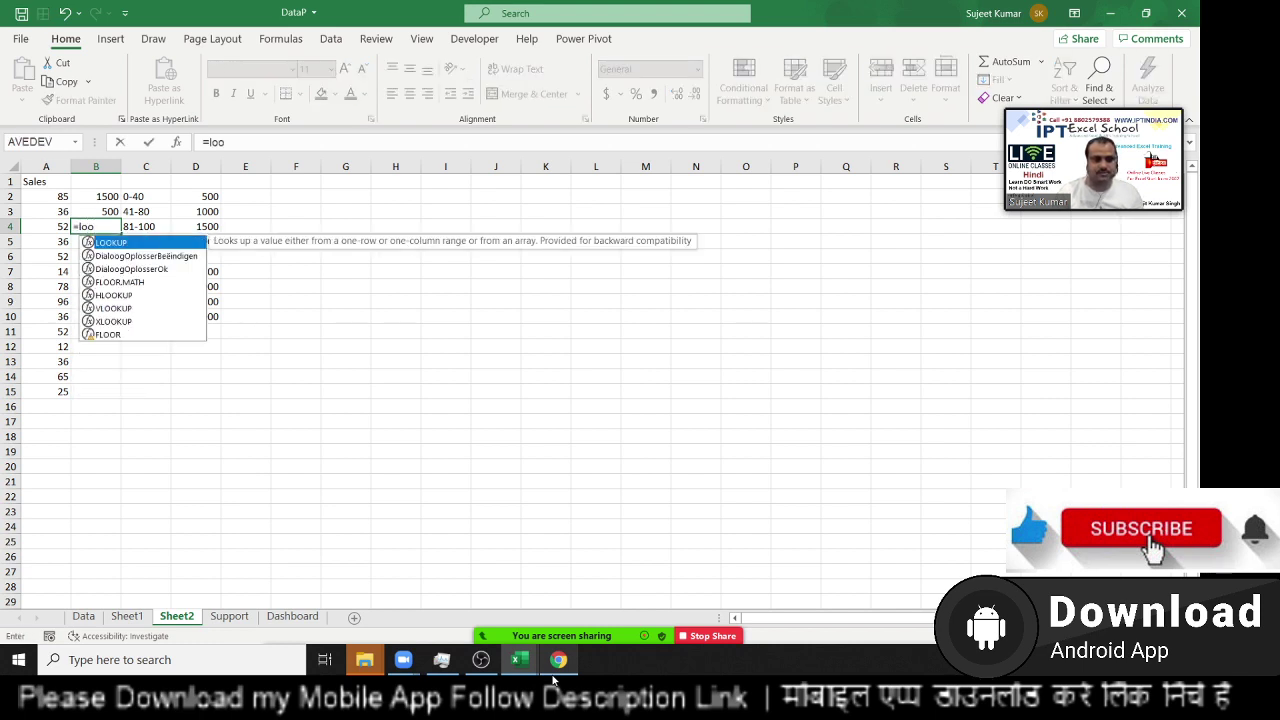
pyautogui.press('Tab')
pyautogui.press('Left')
pyautogui.write(',')
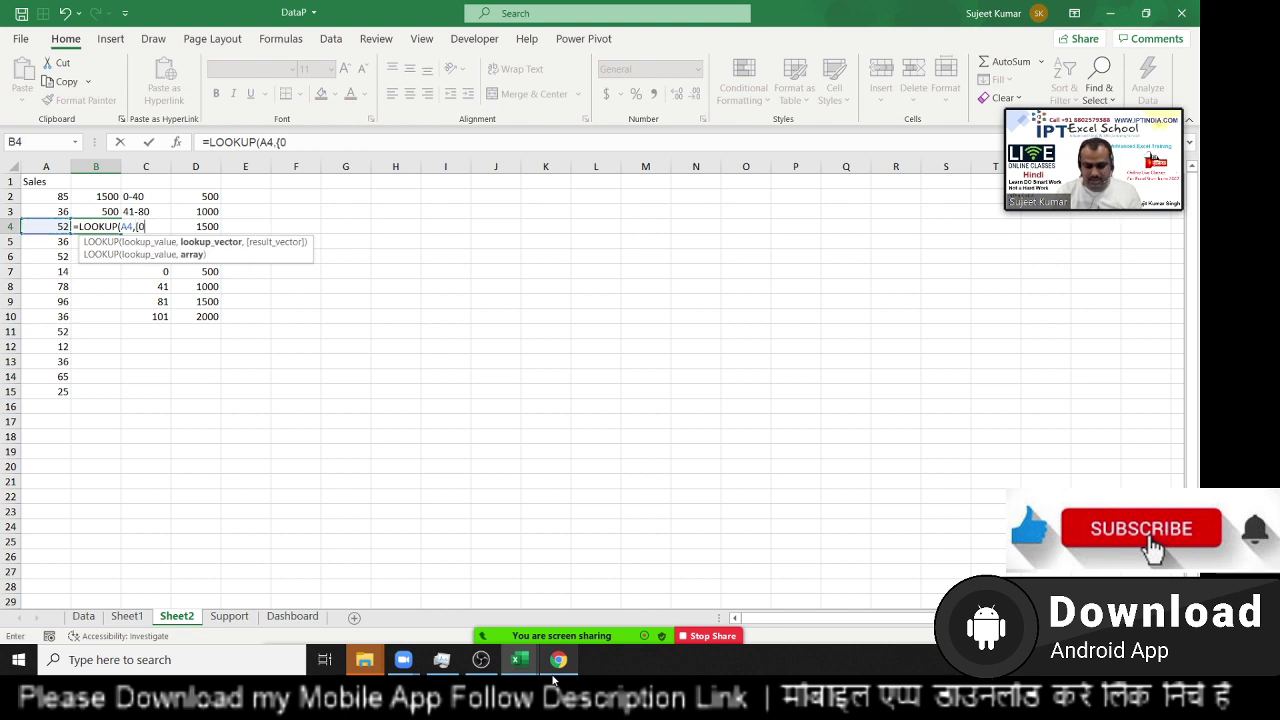
pyautogui.write('41,81,')
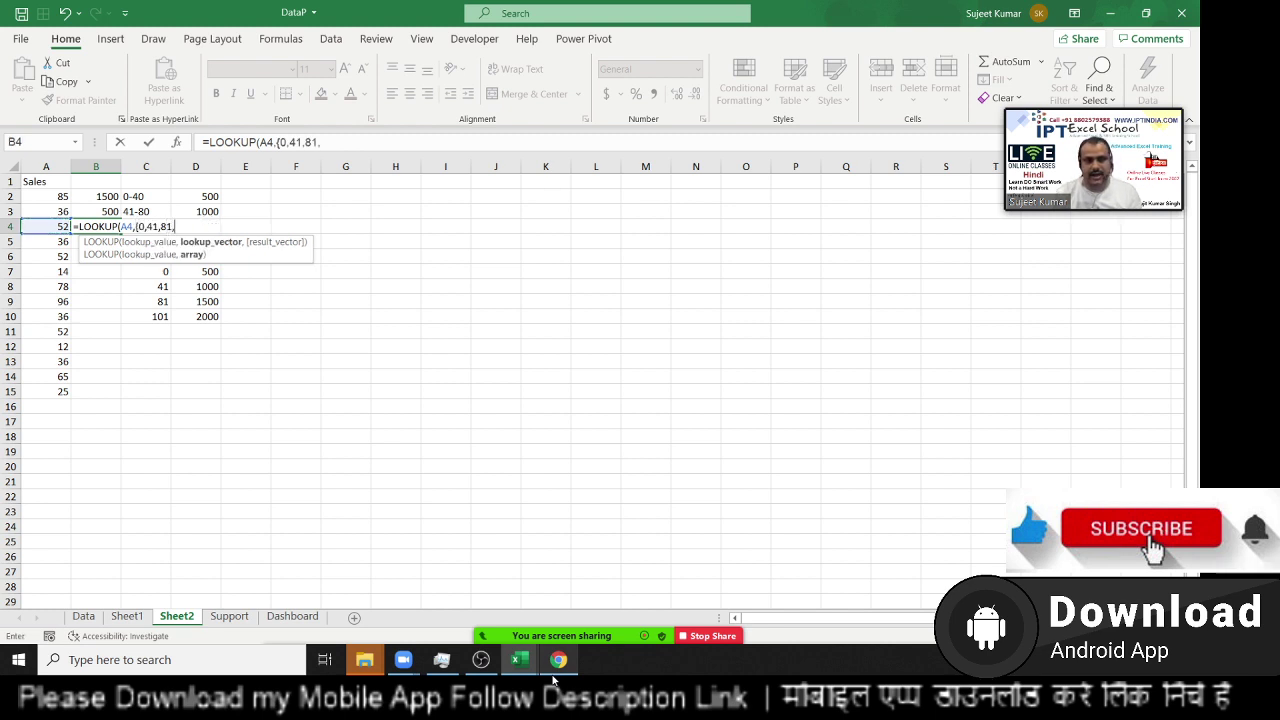
pyautogui.write('101')
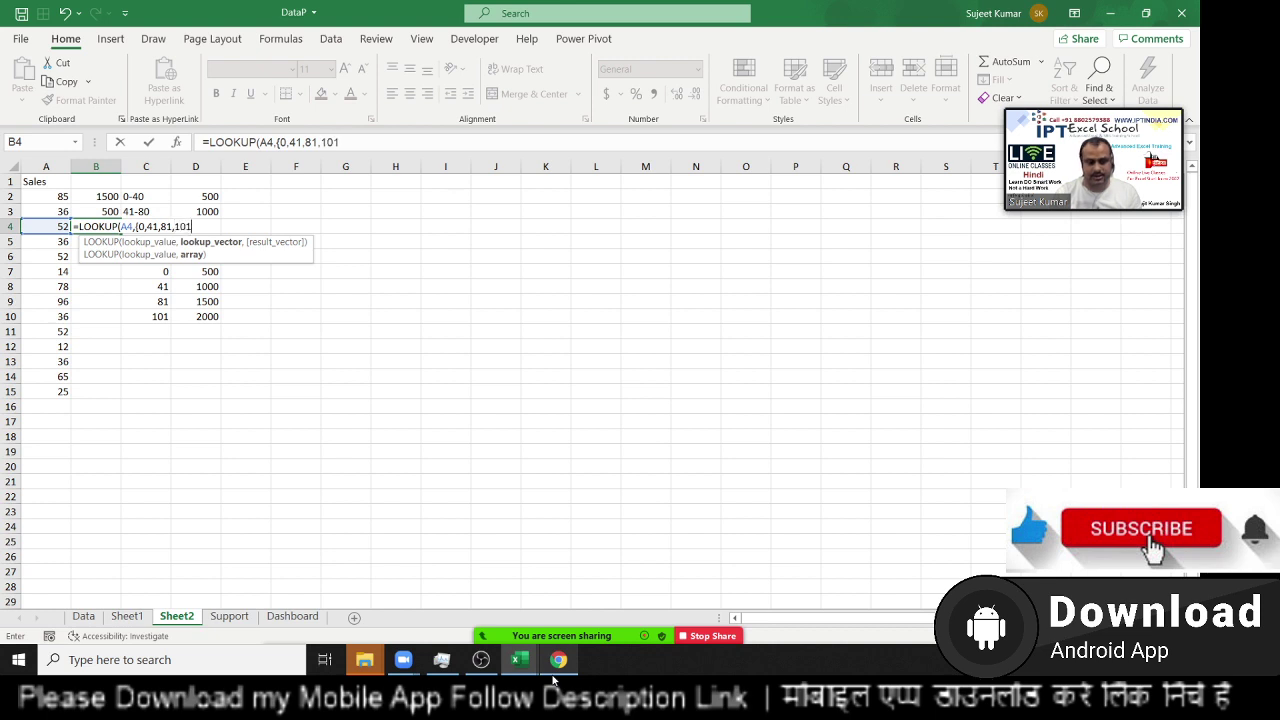
pyautogui.write('},{')
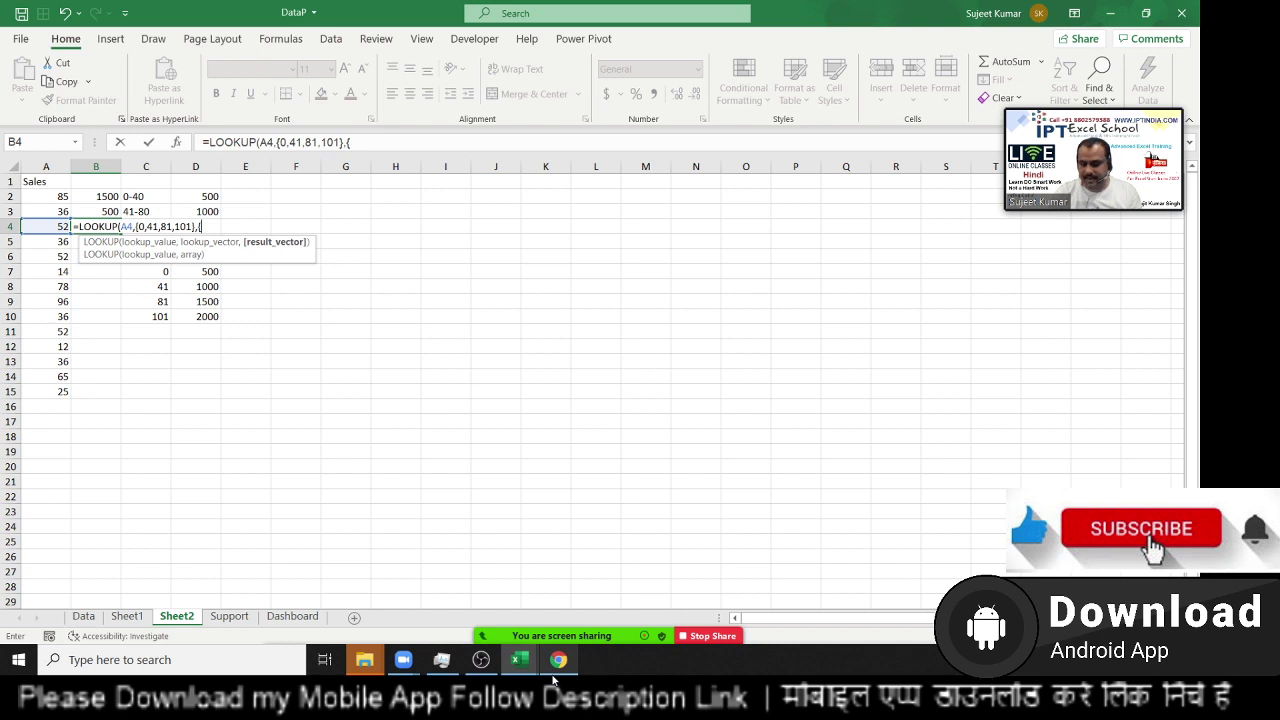
pyautogui.write('500,1000,')
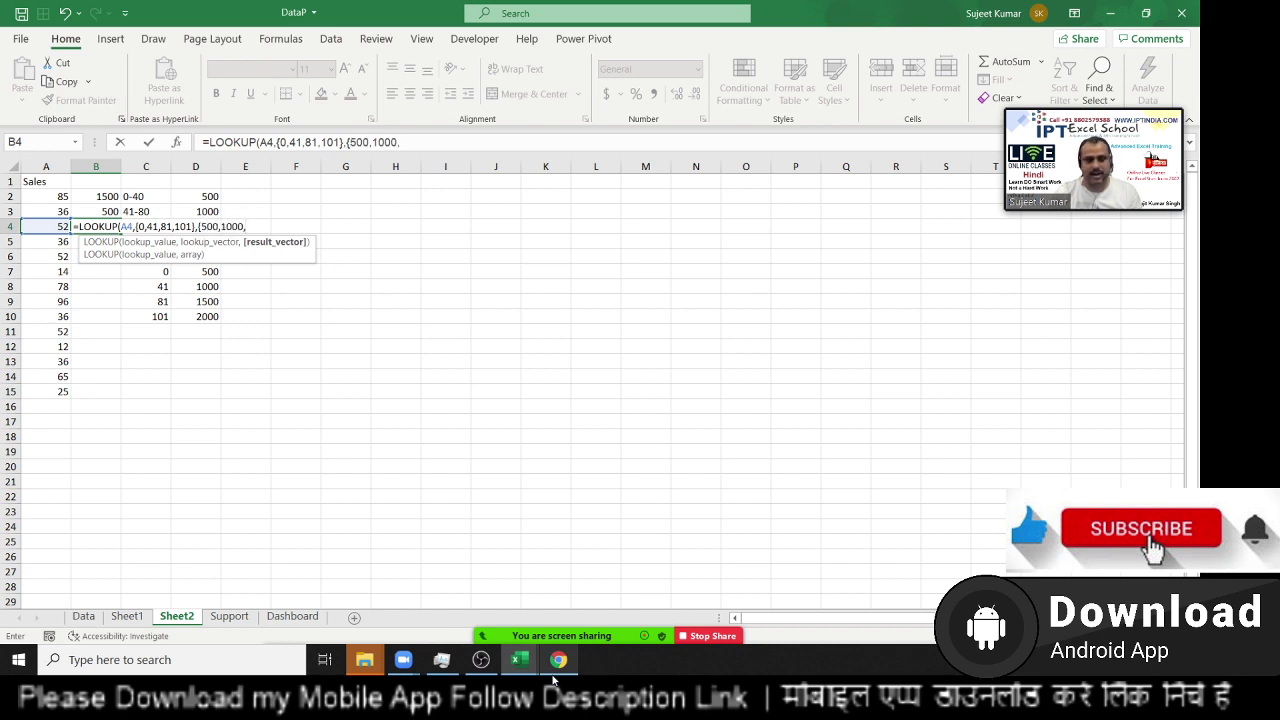
pyautogui.write('1500,')
pyautogui.write('2000')
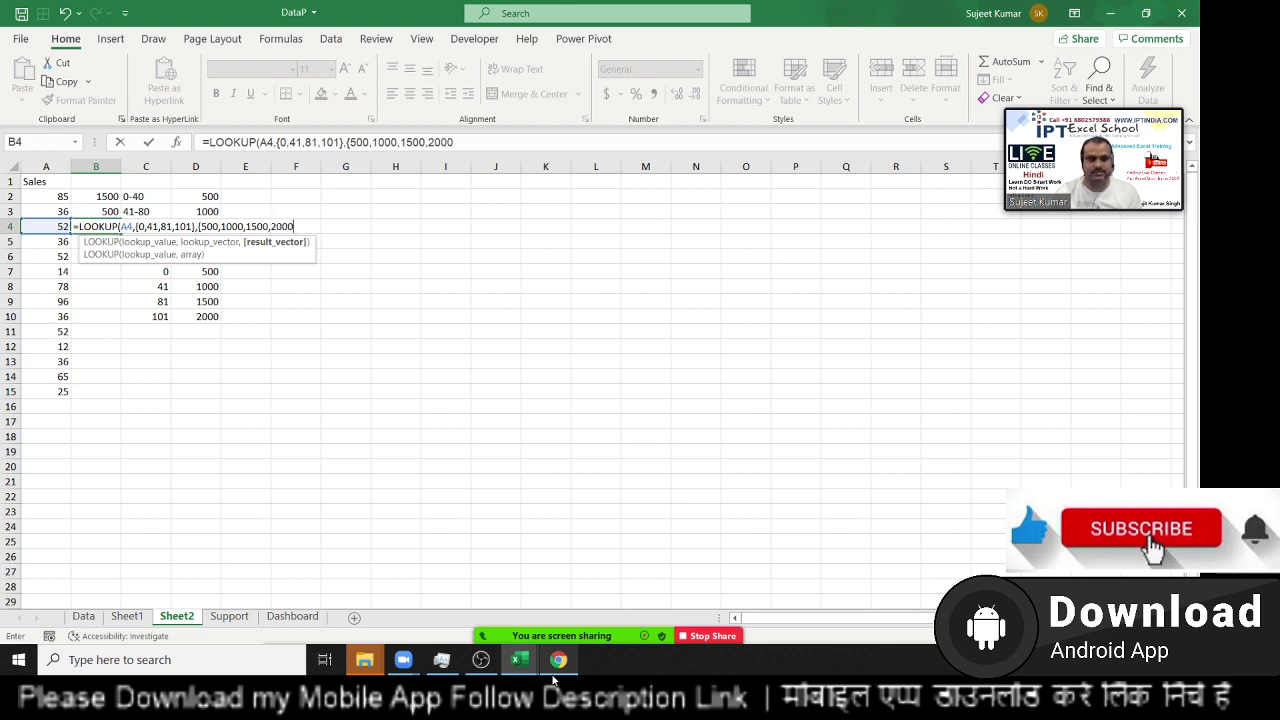
pyautogui.press('Return')
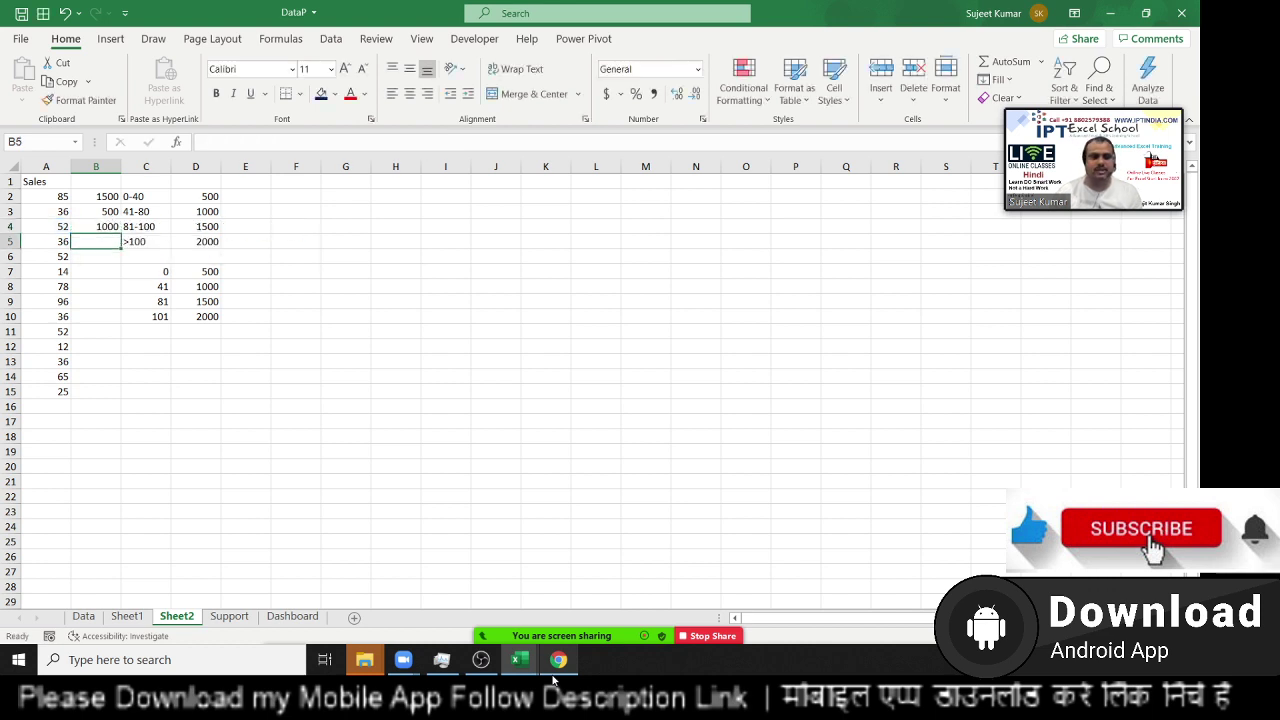
pyautogui.press('Up')
# - Fill the B4 array LOOKUP formula down through B15
pyautogui.moveTo(555, 676)
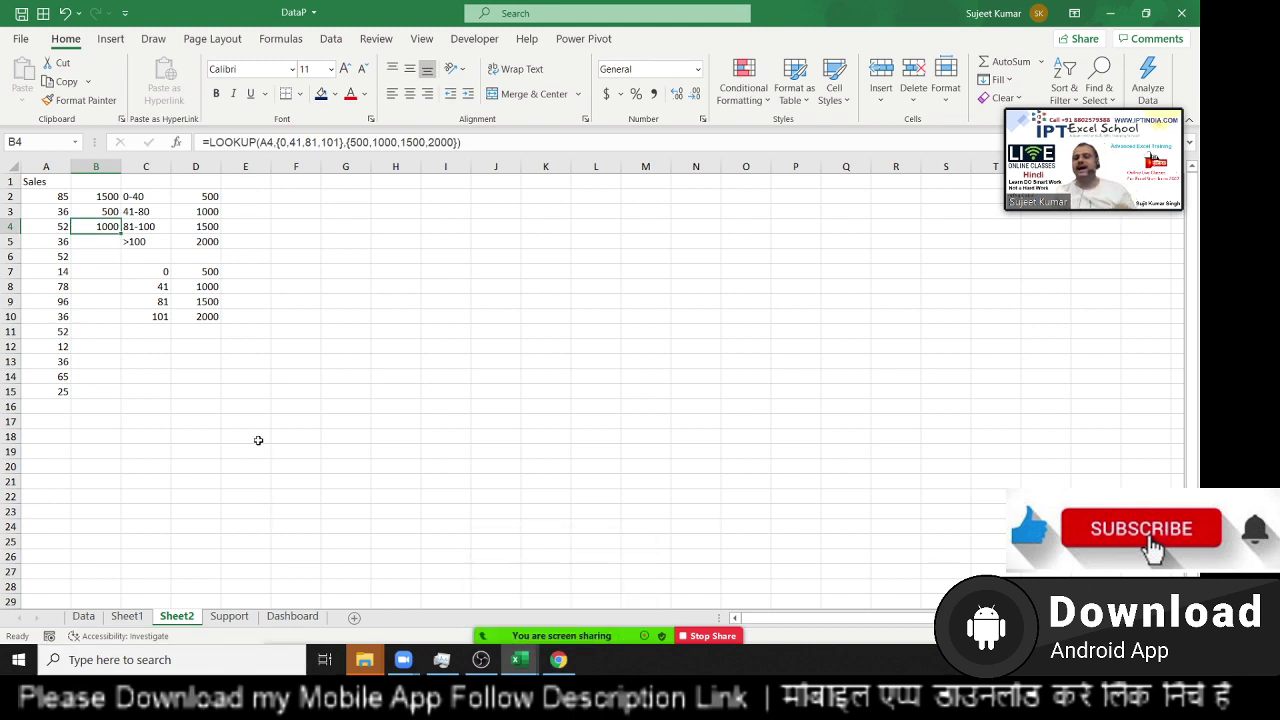
pyautogui.press('Right')
pyautogui.press('Right')
pyautogui.click(117, 228)
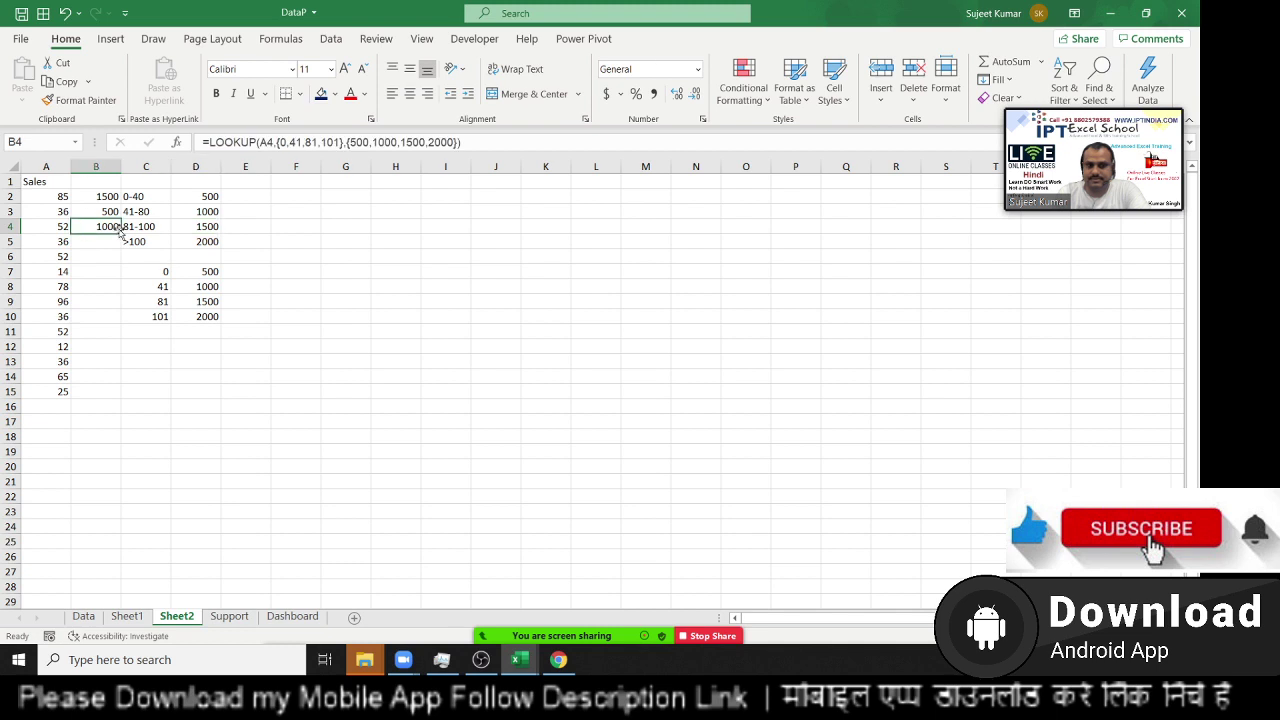
pyautogui.doubleClick(122, 233)
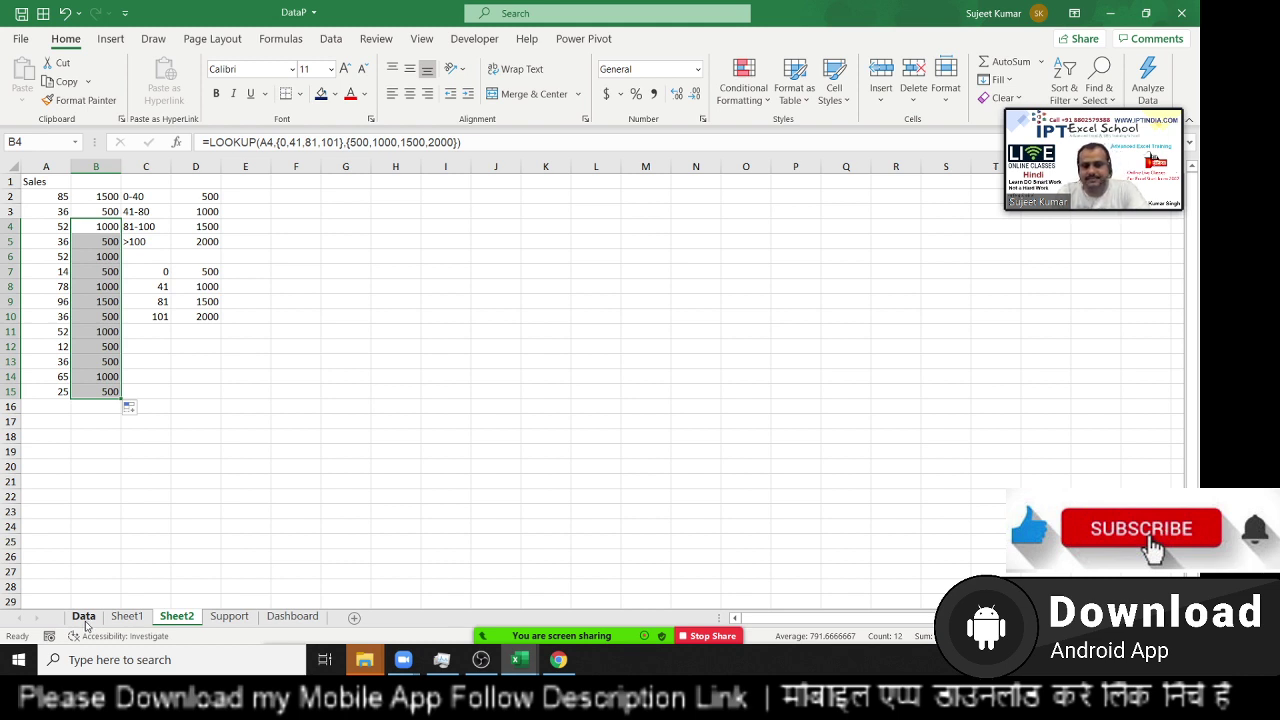
# - Copy the Name to Qty columns (E1:J21) from the Data sheet into a new Sheet3
pyautogui.click(84, 617)
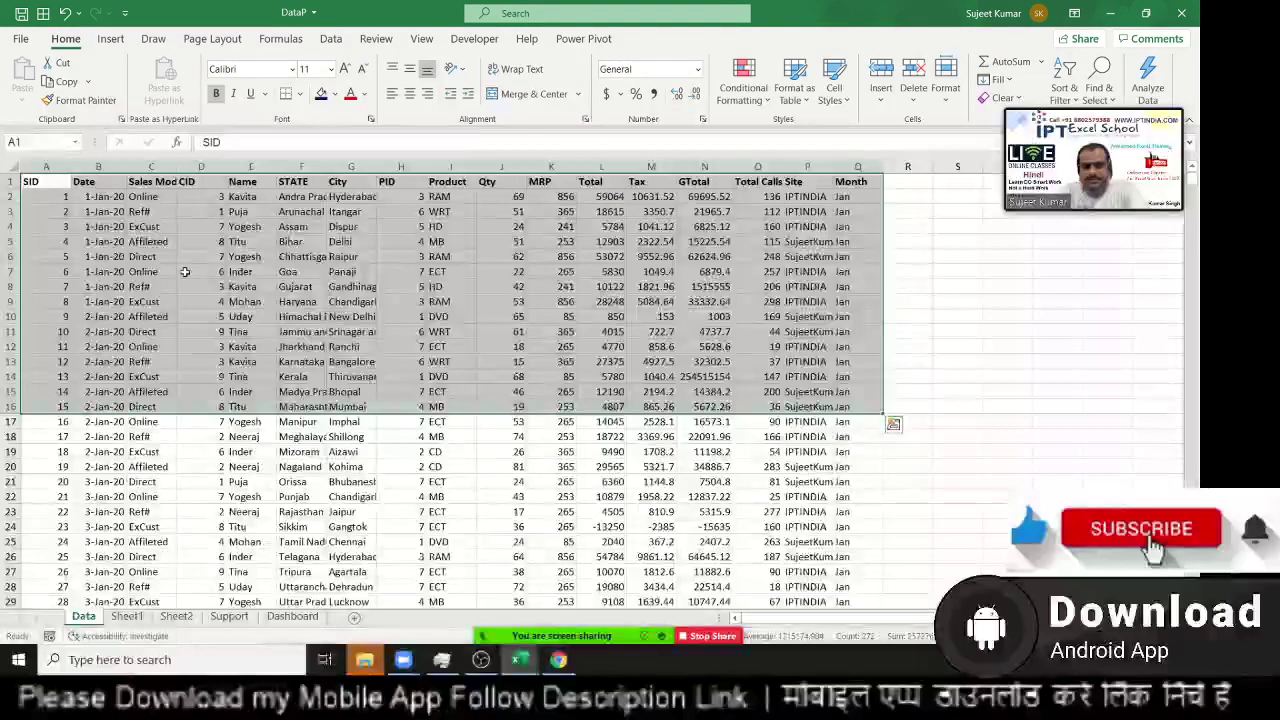
pyautogui.click(260, 182)
pyautogui.moveTo(263, 182); pyautogui.dragTo(500, 481)
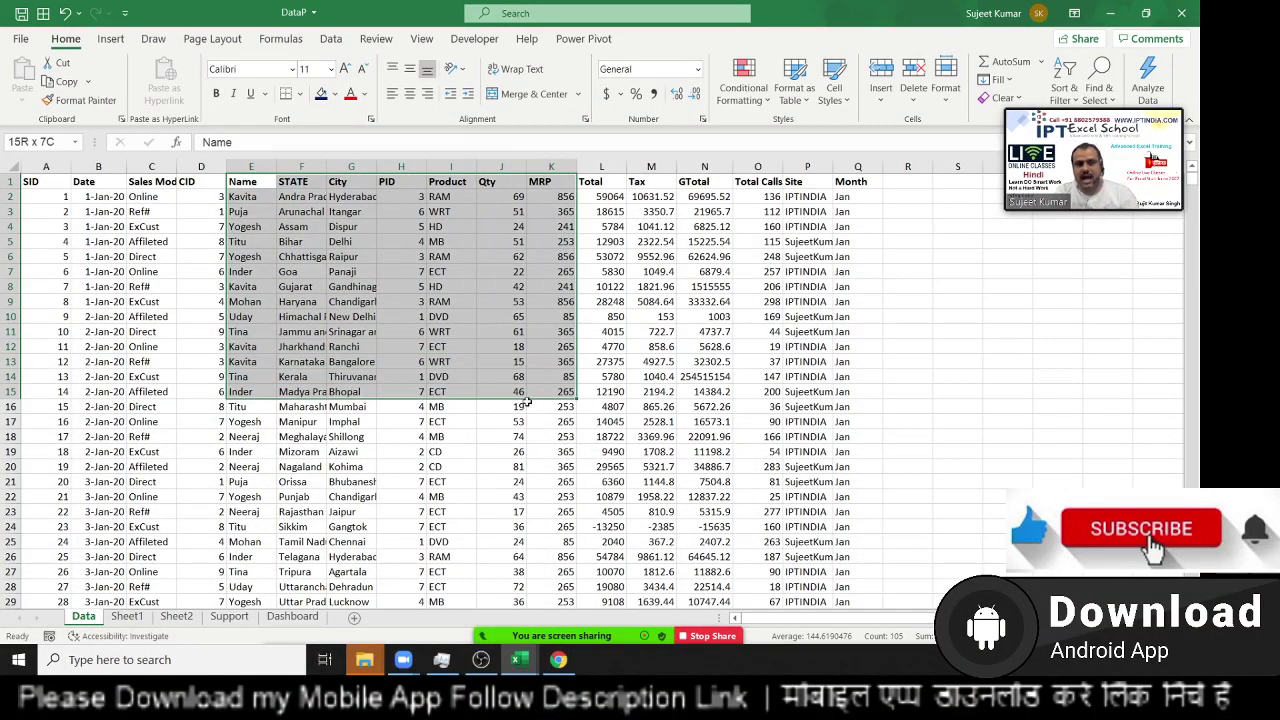
pyautogui.hotkey('ctrl', 'c')
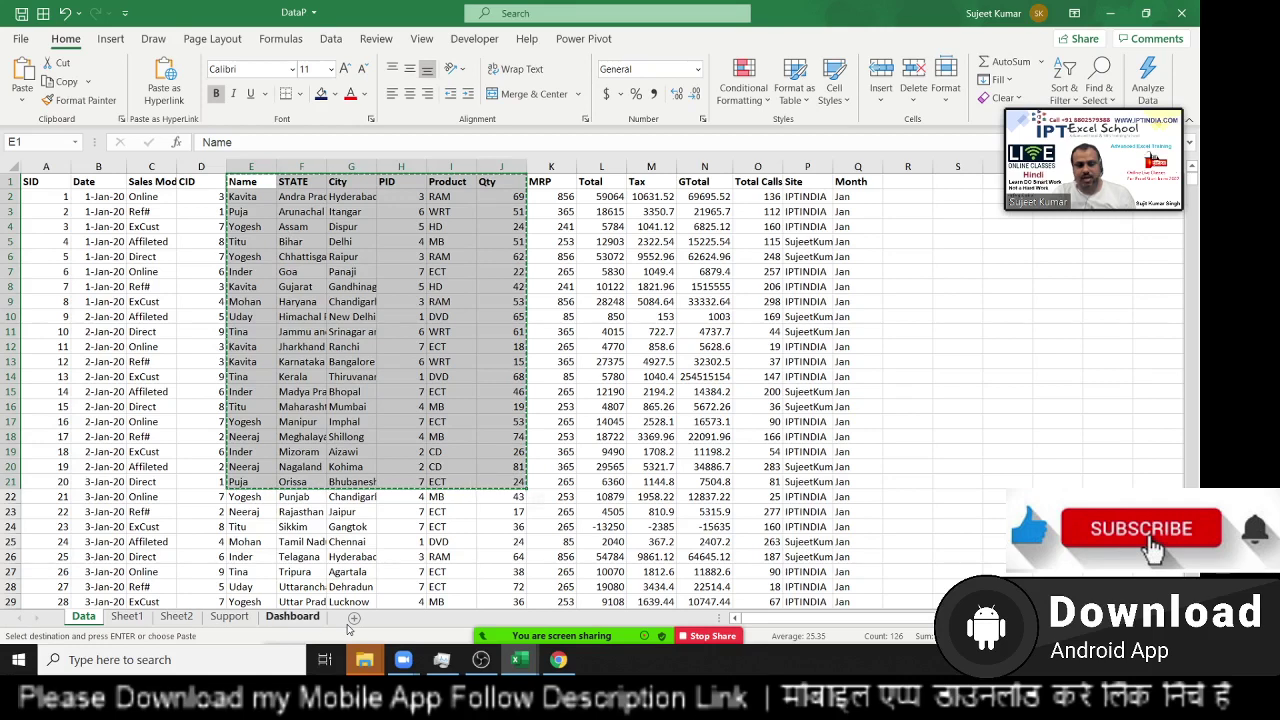
pyautogui.click(353, 619)
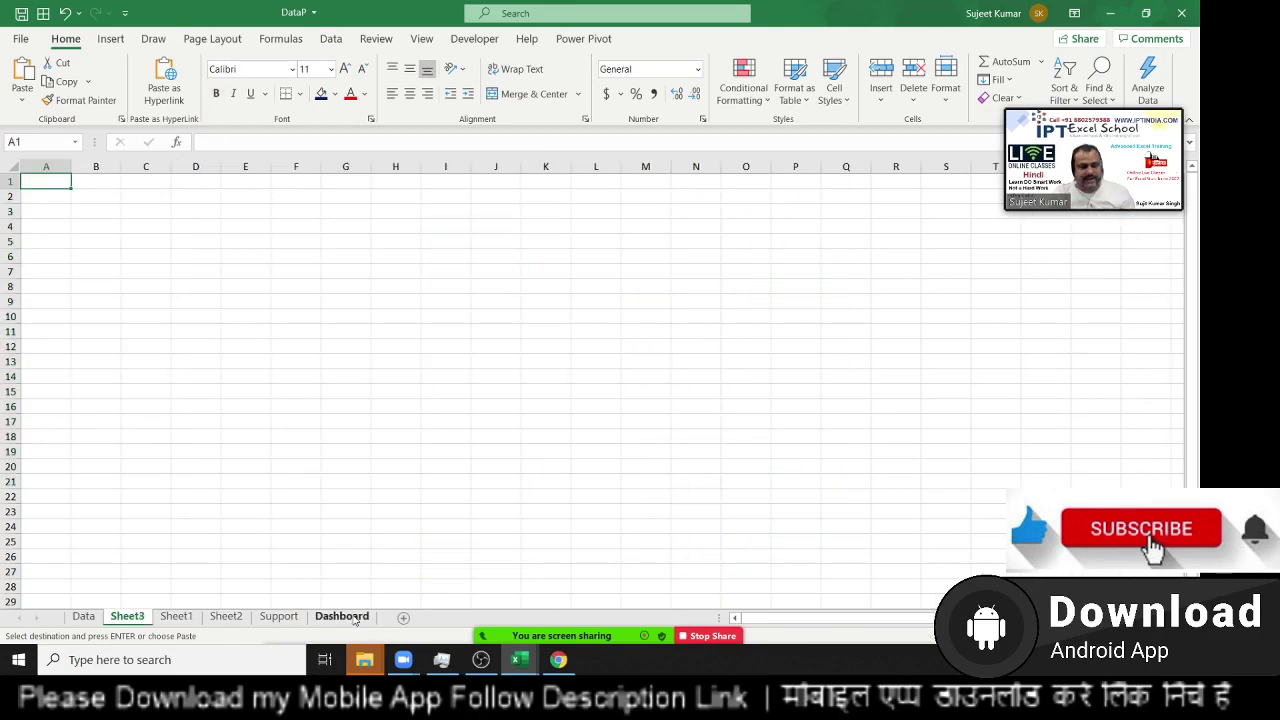
pyautogui.hotkey('ctrl', 'v')
pyautogui.doubleClick(50, 211)
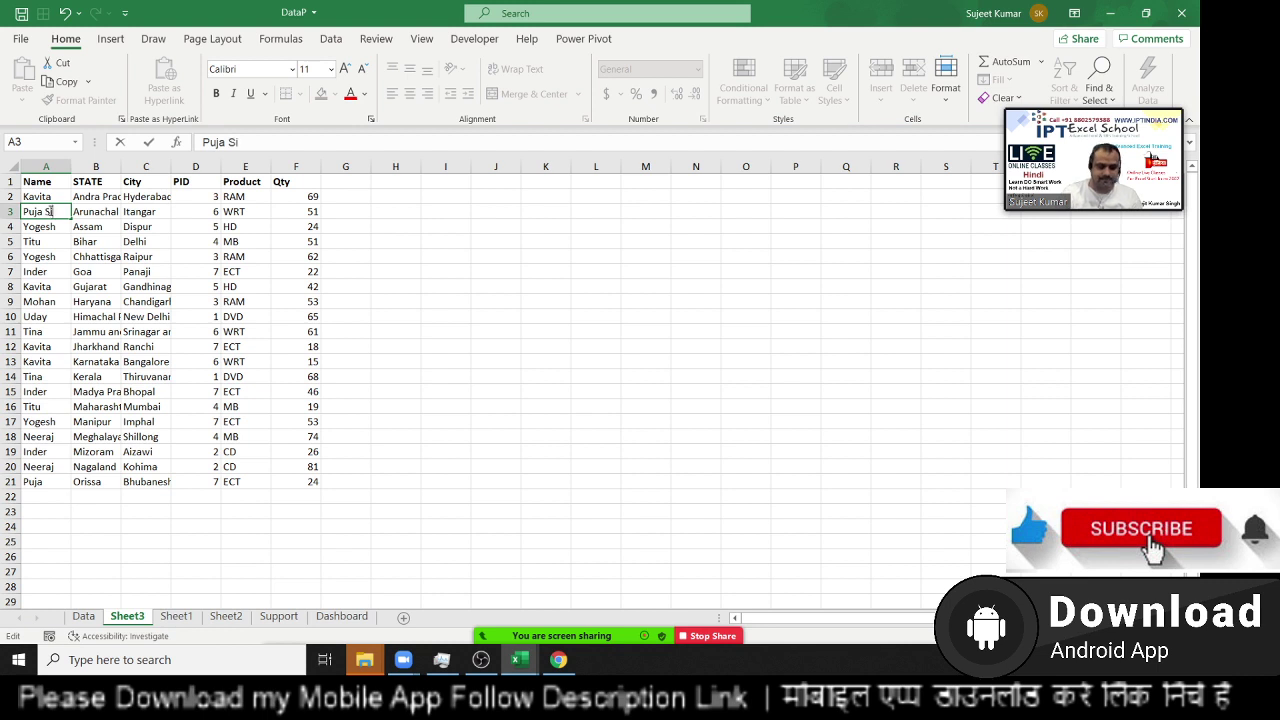
pyautogui.write('ngh')
pyautogui.press('Return')
# - Clear row 21 so the table ends at row 20
pyautogui.press('Down')
pyautogui.press('Down')
pyautogui.press('Down')
pyautogui.press('Down')
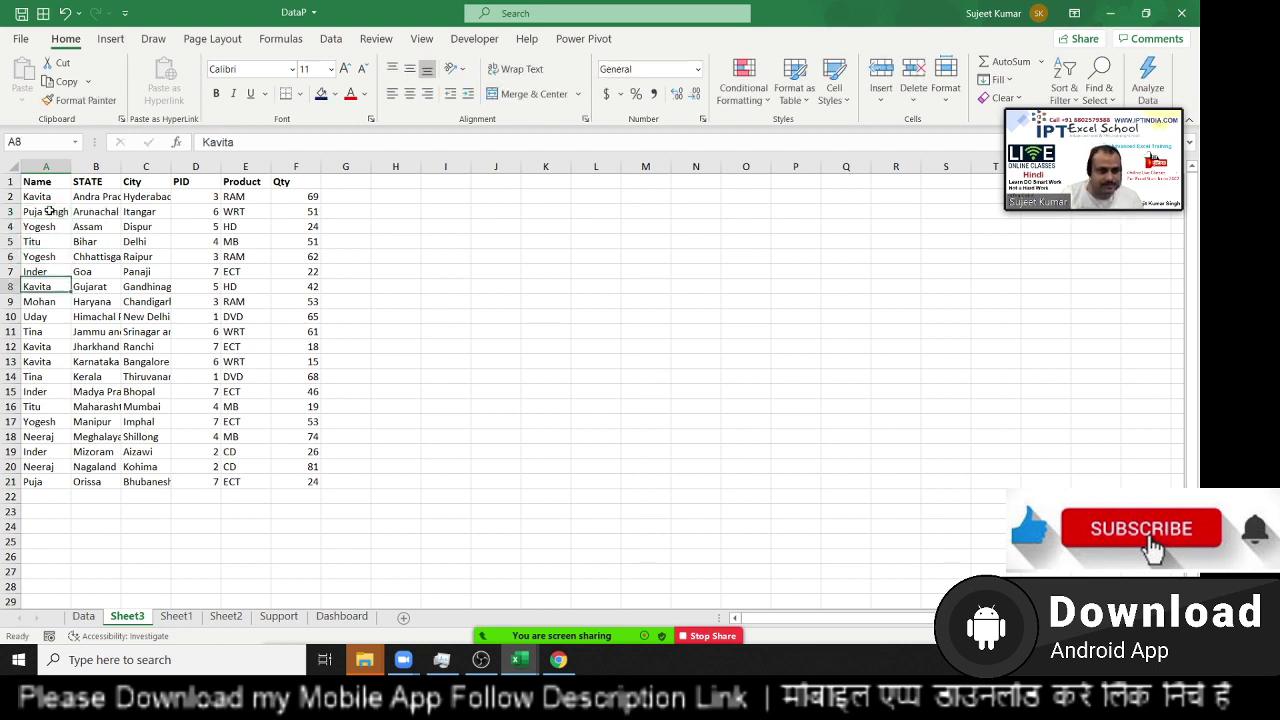
pyautogui.press('Down')
pyautogui.press('Down')
pyautogui.press('Down')
pyautogui.press('Down')
pyautogui.press('Down')
pyautogui.press('Down')
pyautogui.press('Down')
pyautogui.press('Down')
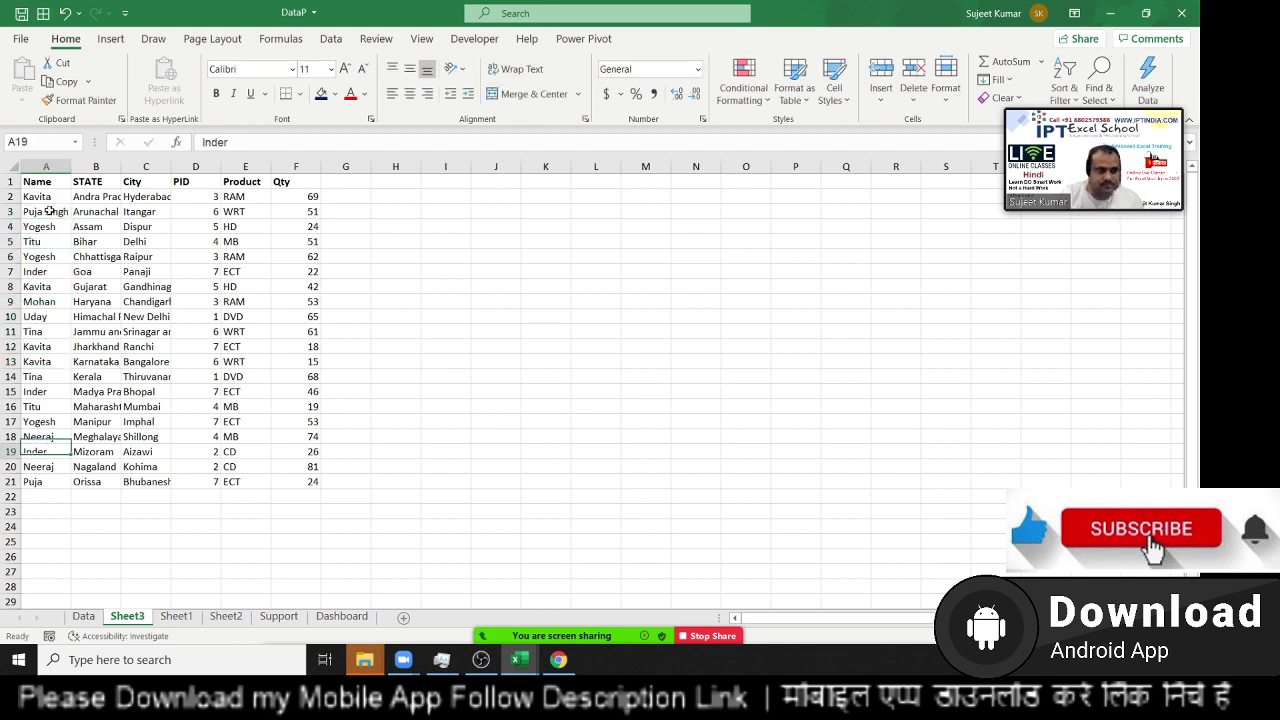
pyautogui.press('Down')
pyautogui.press('Down')
pyautogui.hotkey('shift', 'Right')
pyautogui.hotkey('shift', 'Right')
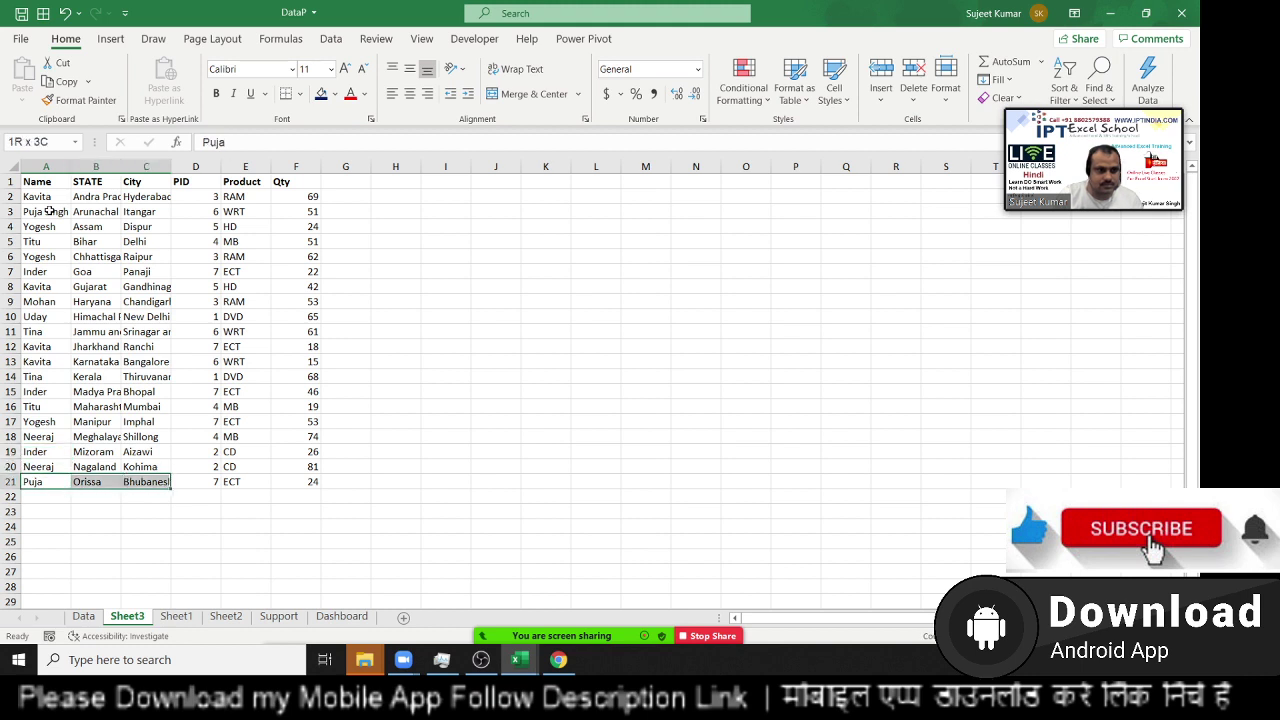
pyautogui.hotkey('shift', 'Right')
pyautogui.hotkey('shift', 'Right')
pyautogui.hotkey('shift', 'Right')
pyautogui.hotkey('shift', 'Right')
pyautogui.press('Delete')
pyautogui.press('Up')
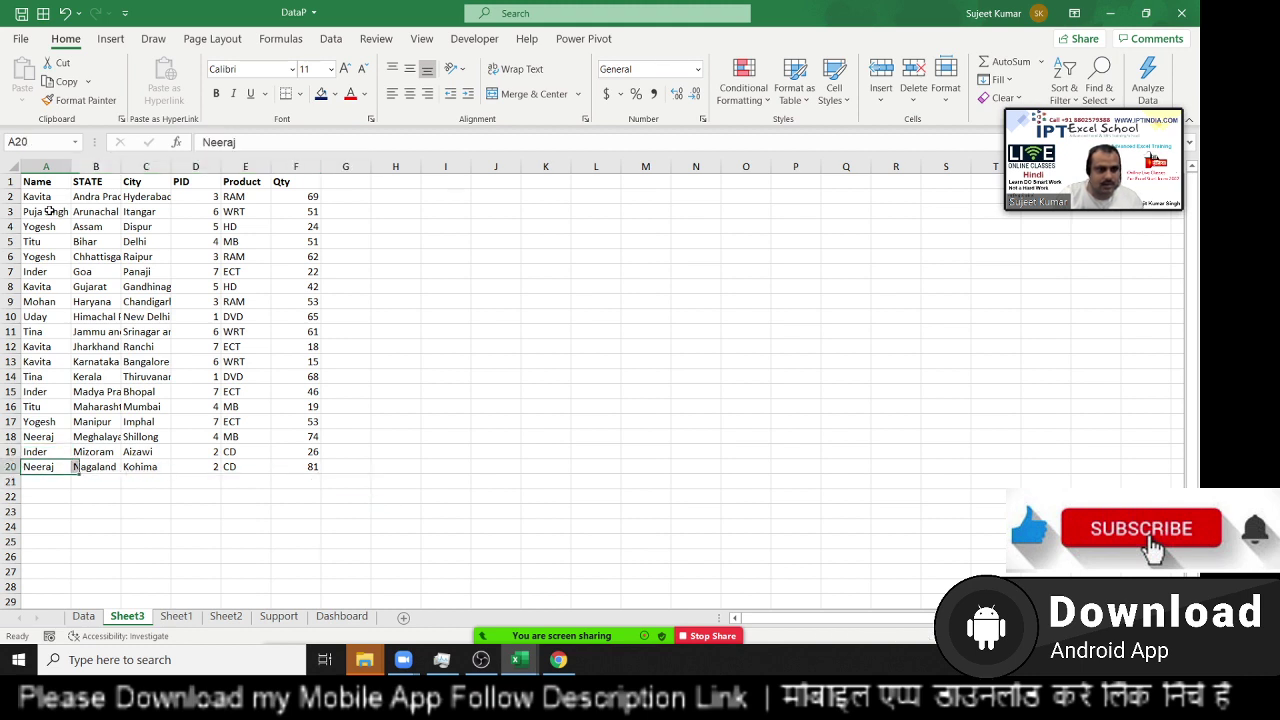
pyautogui.hotkey('ctrl', 'Home')
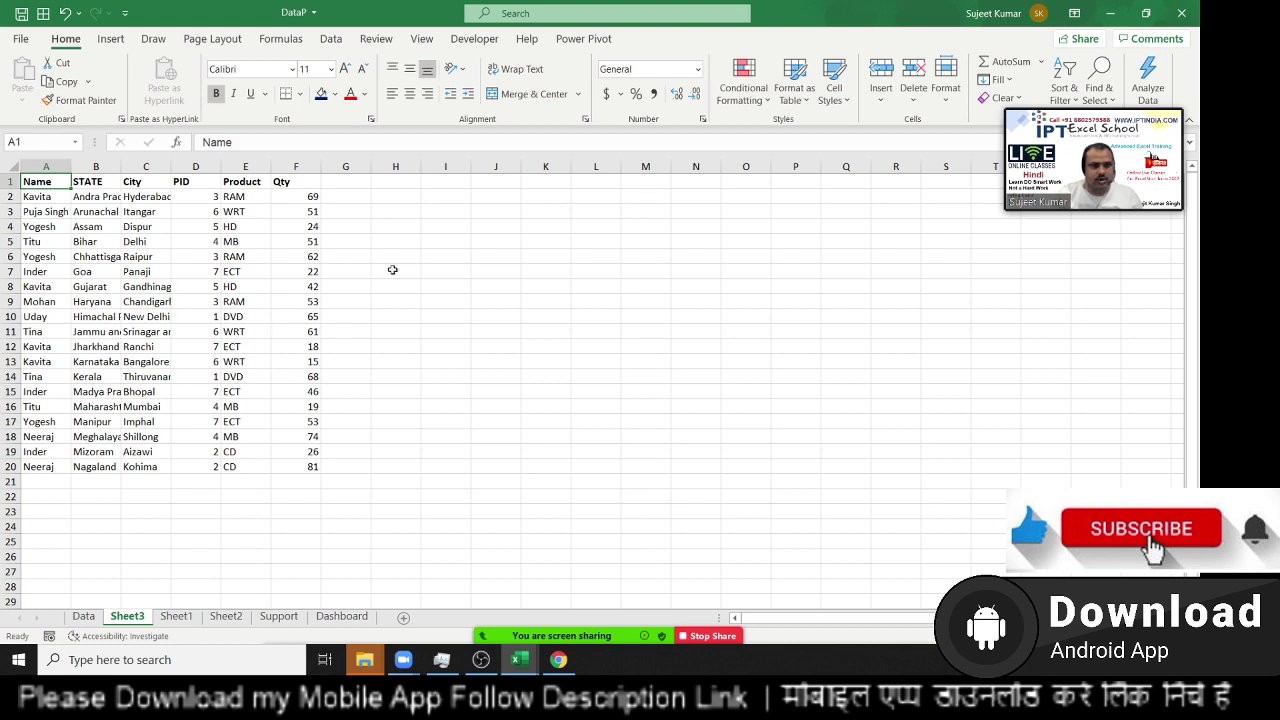
pyautogui.click(412, 254)
# - Enter Puja in H6 and =VLOOKUP(H6,A1:F20,6,0) in I6
pyautogui.write('Puja')
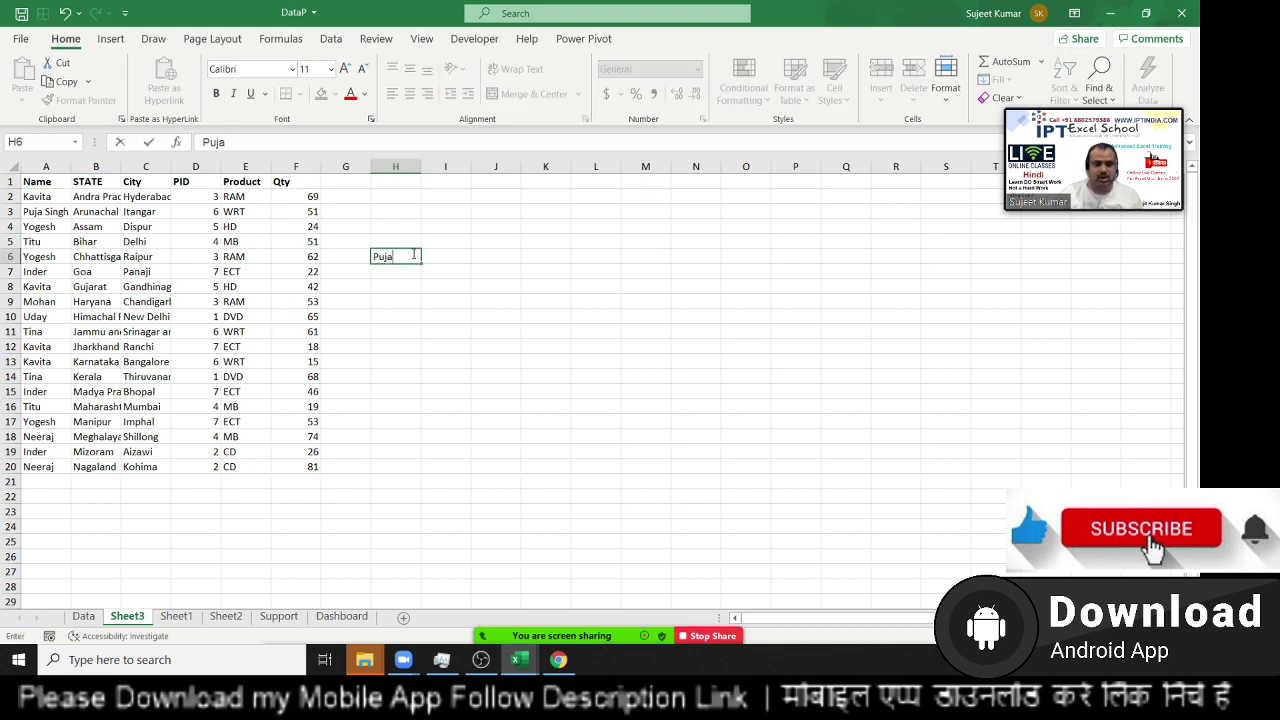
pyautogui.press('Tab')
pyautogui.write('=vl')
pyautogui.press('Tab')
pyautogui.click(412, 254)
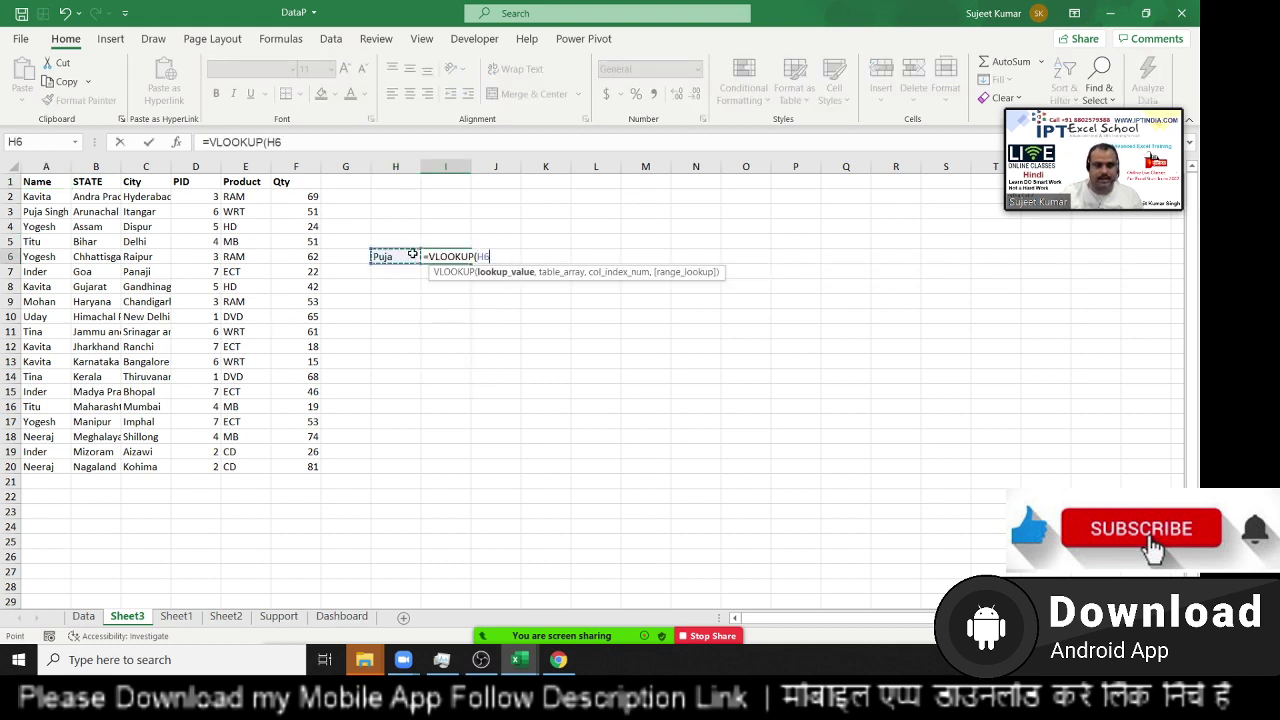
pyautogui.write(',')
pyautogui.press('Left')
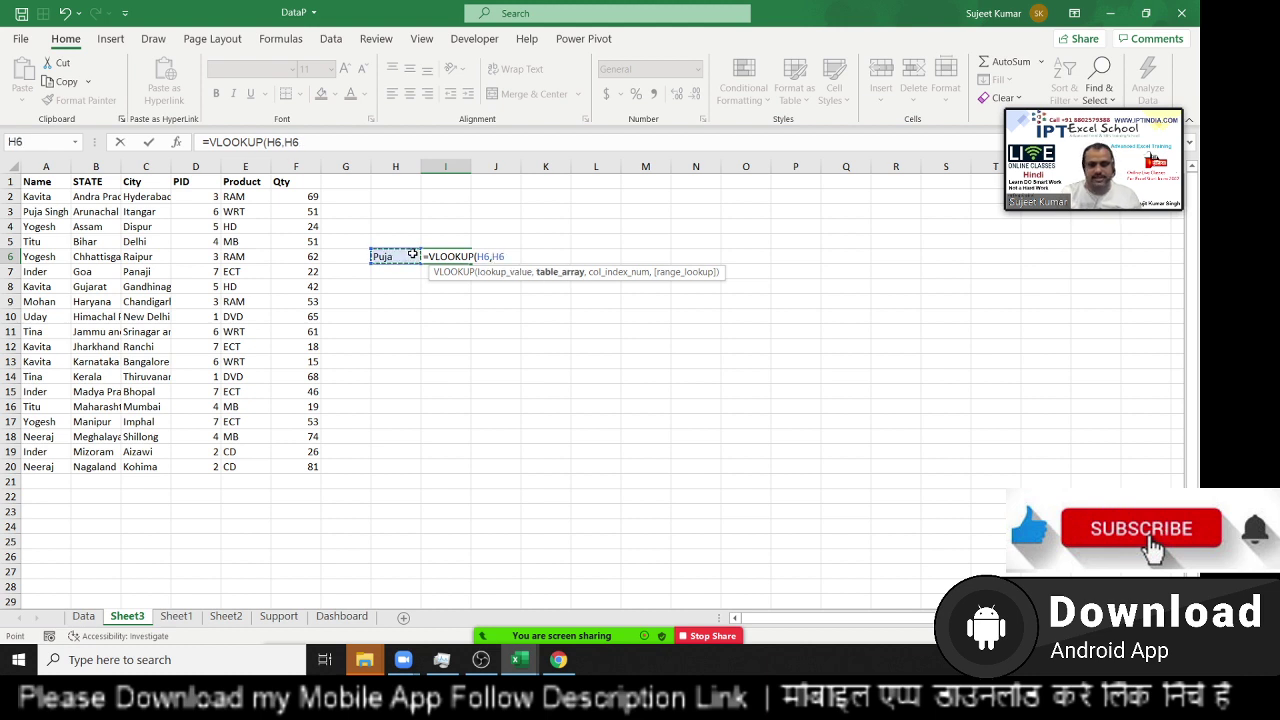
pyautogui.press('Left')
pyautogui.press('Left')
pyautogui.press('Left')
pyautogui.press('Left')
pyautogui.press('Left')
pyautogui.press('Left')
pyautogui.press('Up')
pyautogui.press('Up')
pyautogui.press('Up')
pyautogui.hotkey('ctrl', 'shift', 'Right')
pyautogui.hotkey('ctrl', 'shift', 'Down')
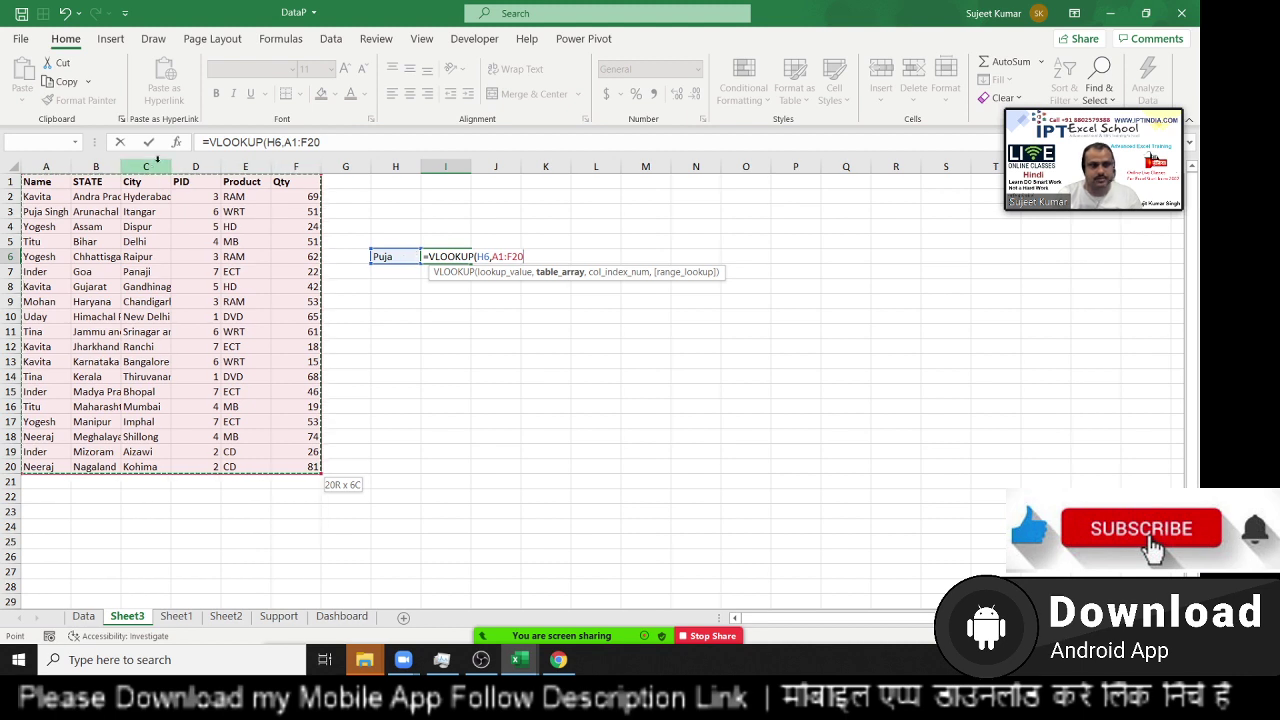
pyautogui.write(',')
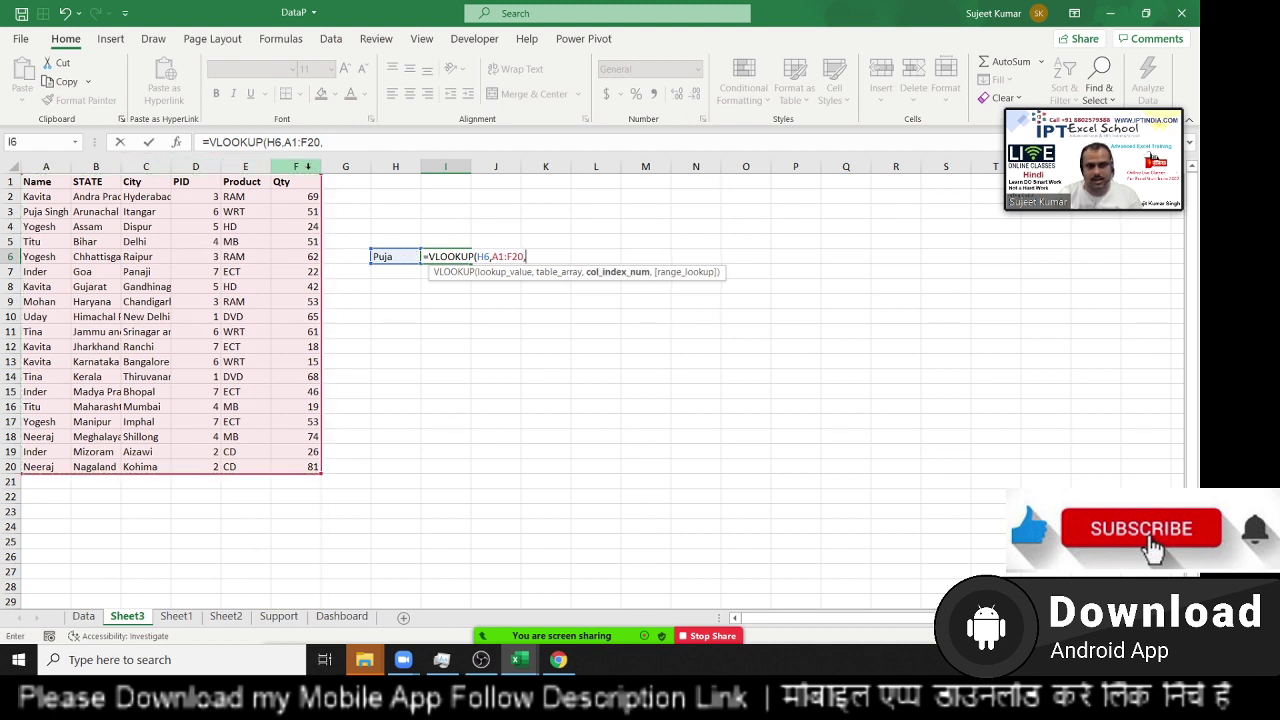
pyautogui.write('6,0')
pyautogui.press('Return')
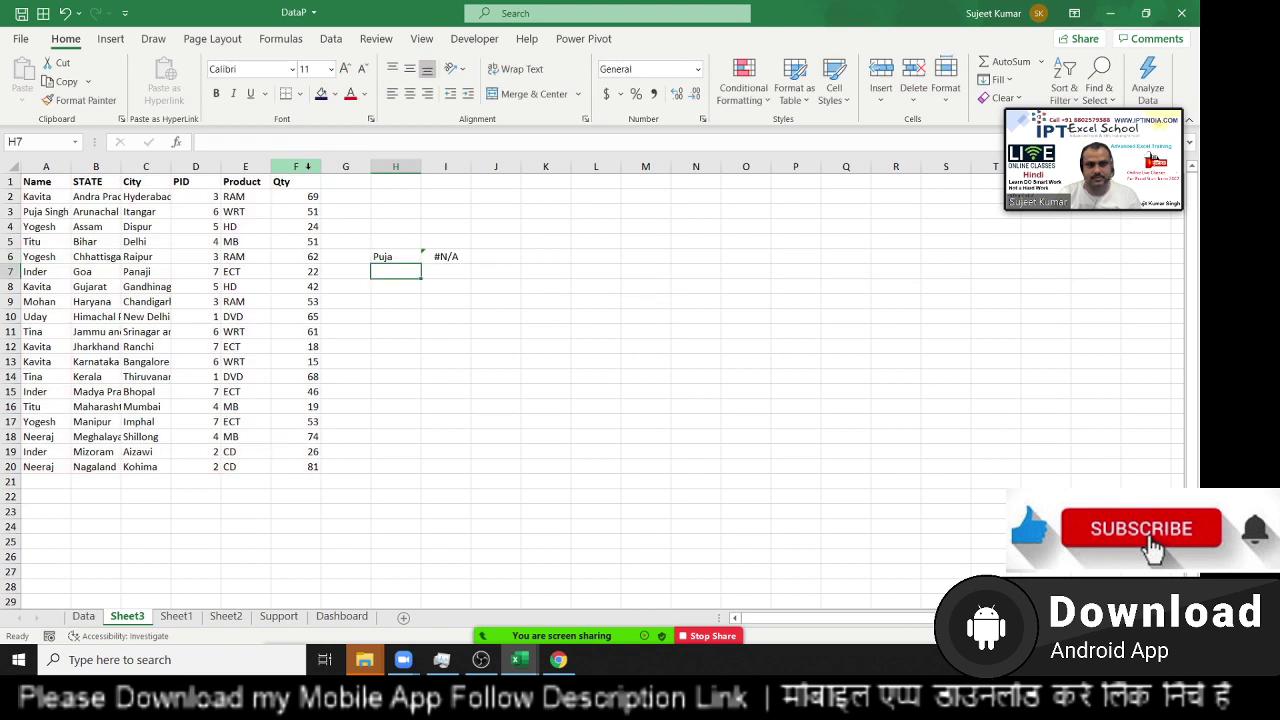
pyautogui.press('Up')
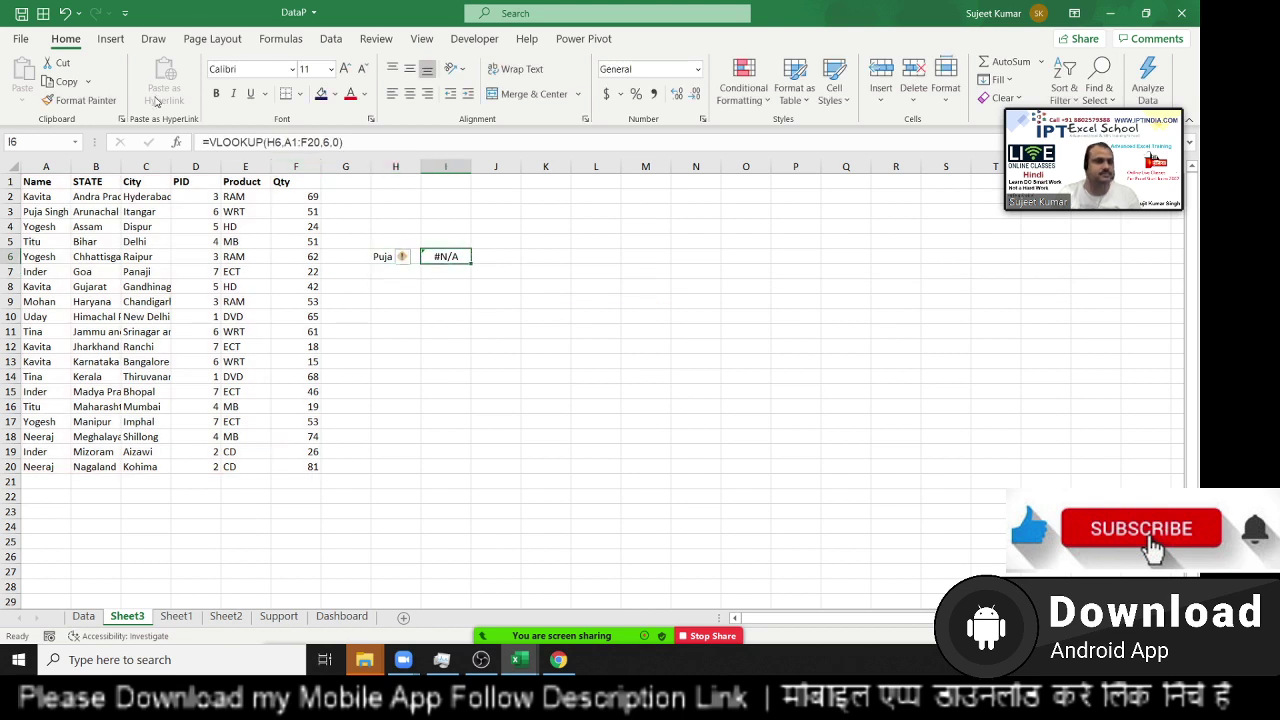
# - Wrap H6 in wildcards as *Puja* so I6 returns 51
pyautogui.doubleClick(384, 256)
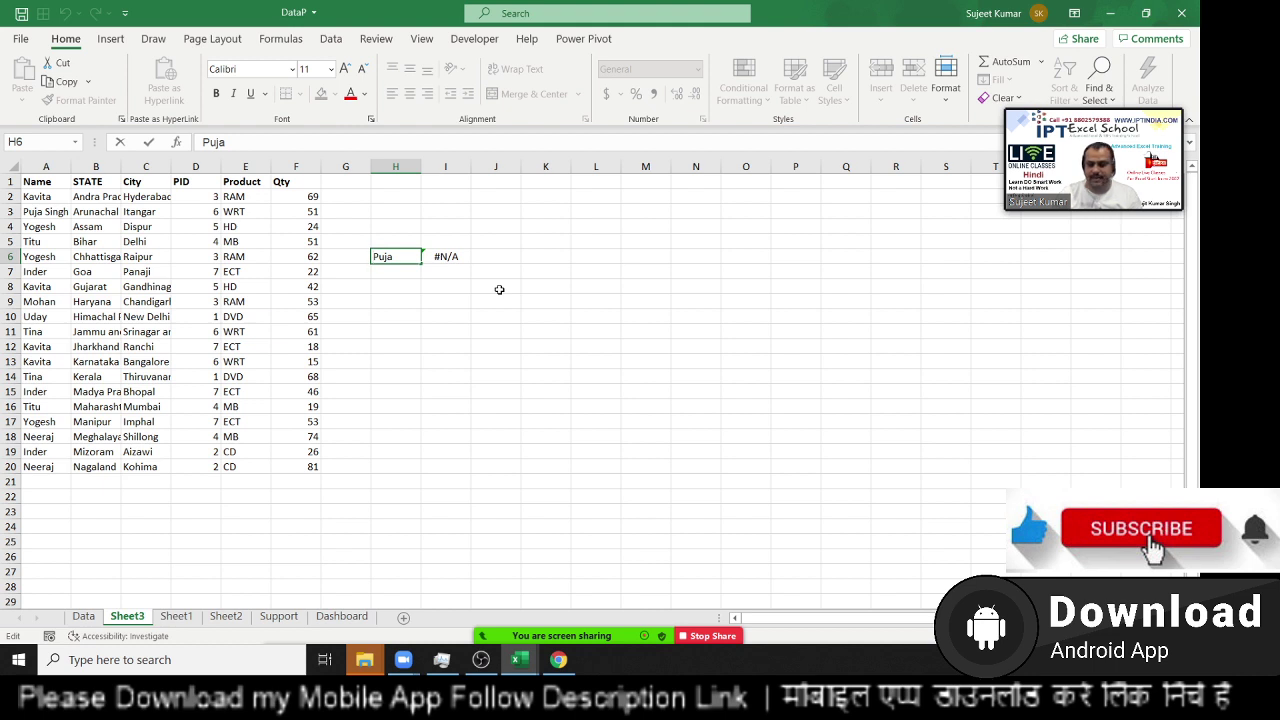
pyautogui.write('*')
pyautogui.press('Return')
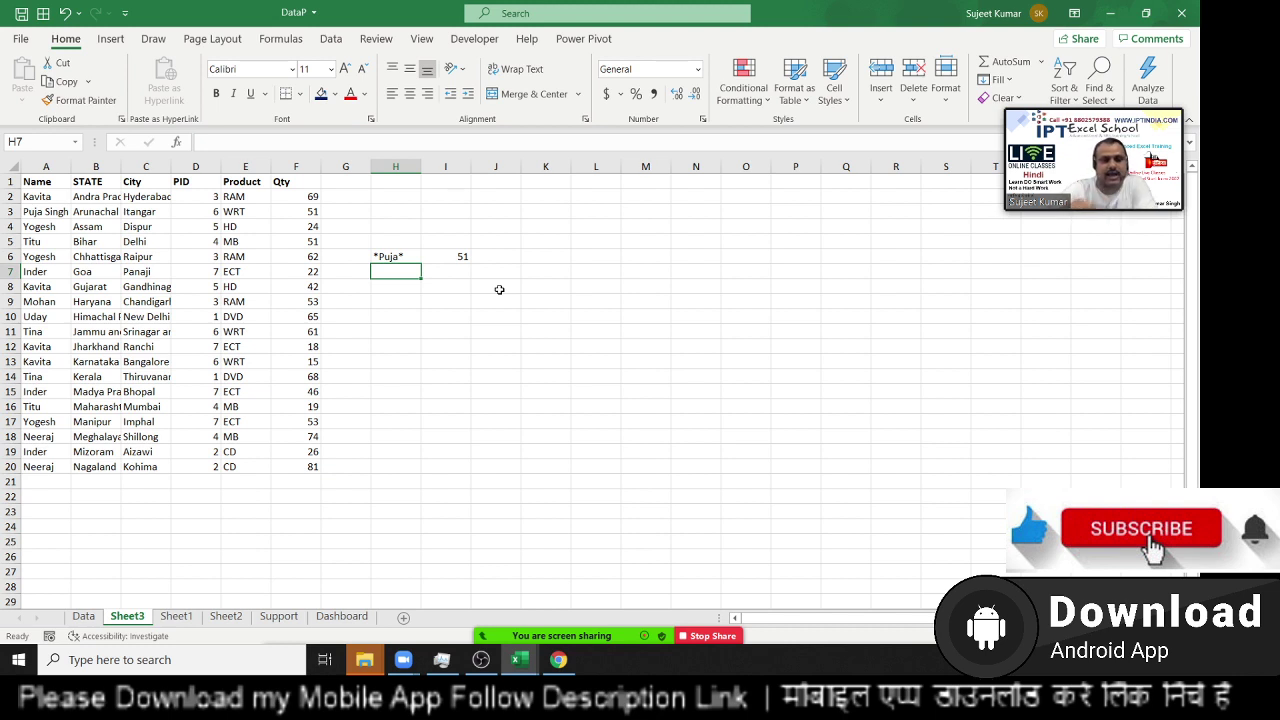
# - Add the wildcard patterns Puja* in H7 and *Puja in H8
pyautogui.click(56, 212)
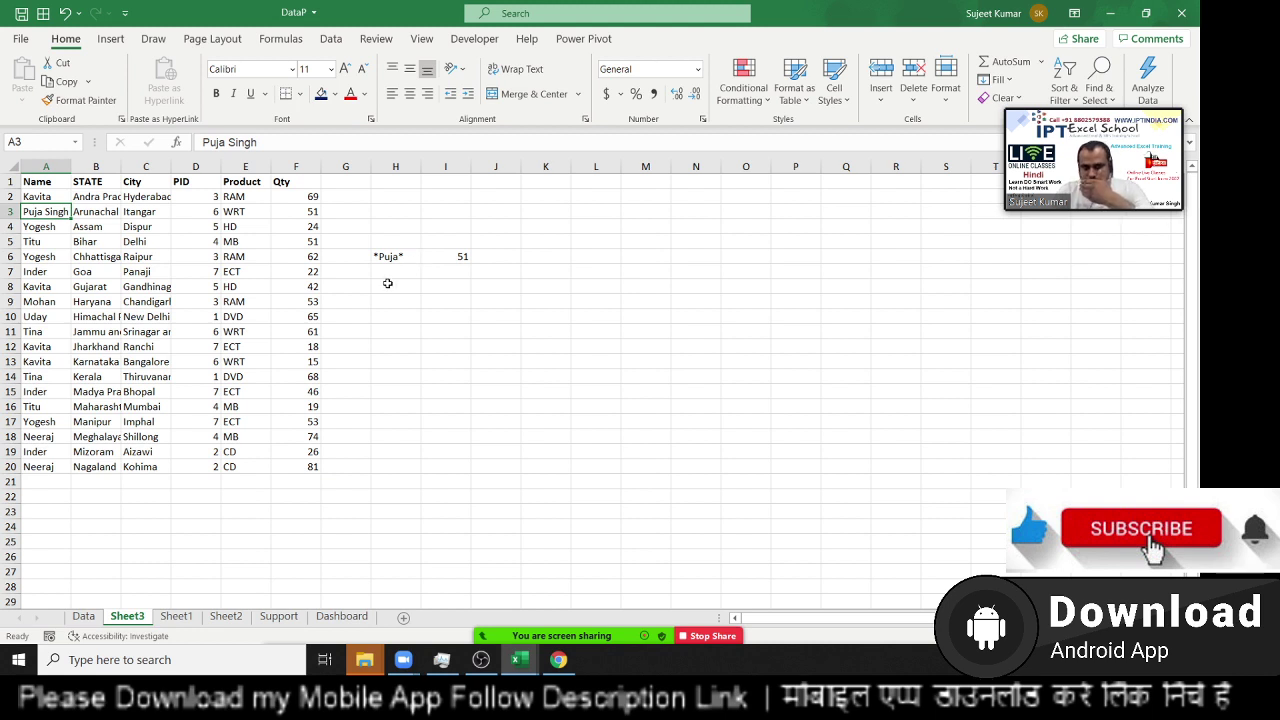
pyautogui.click(387, 276)
pyautogui.write('Puja*')
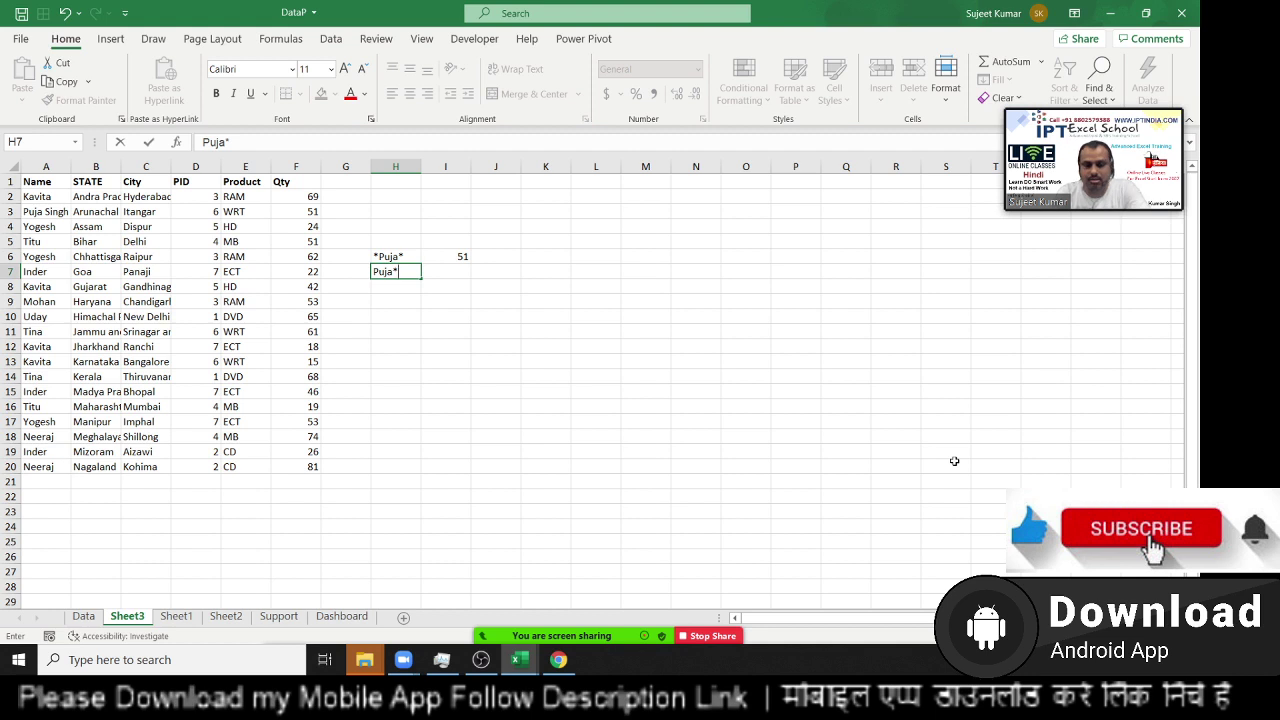
pyautogui.press('Return')
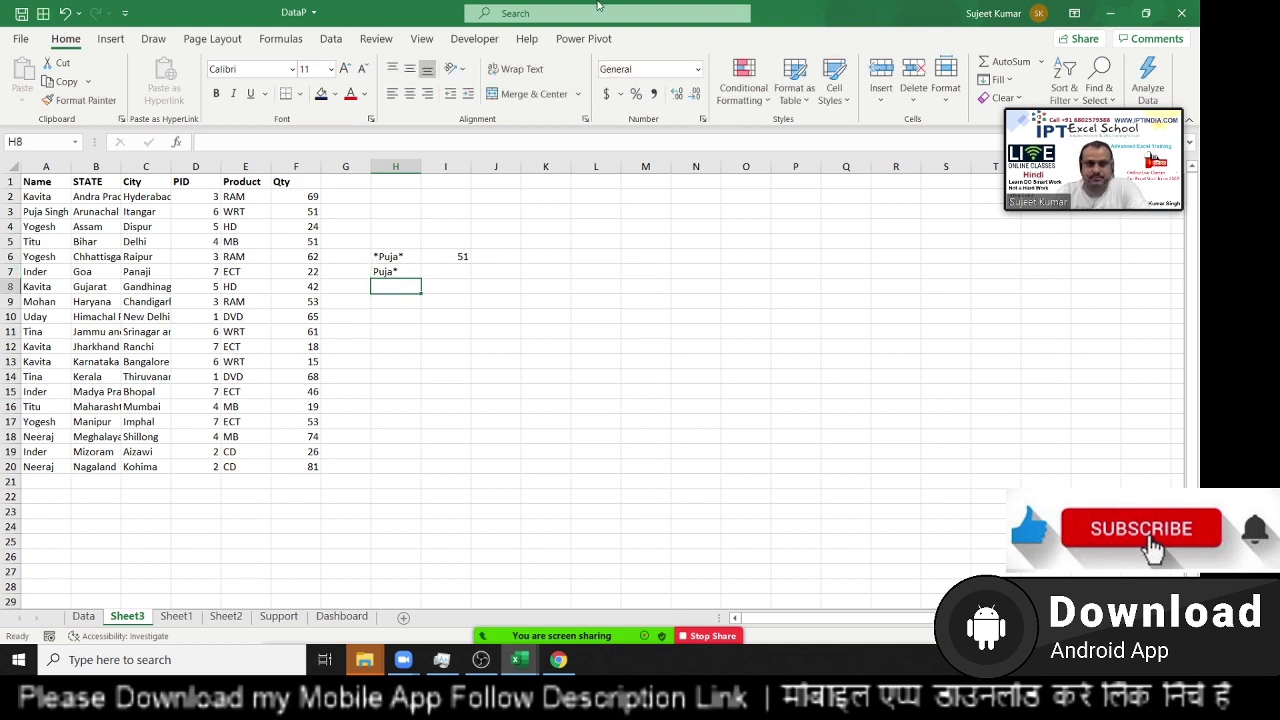
pyautogui.moveTo(488, 637); pyautogui.dragTo(484, 49)
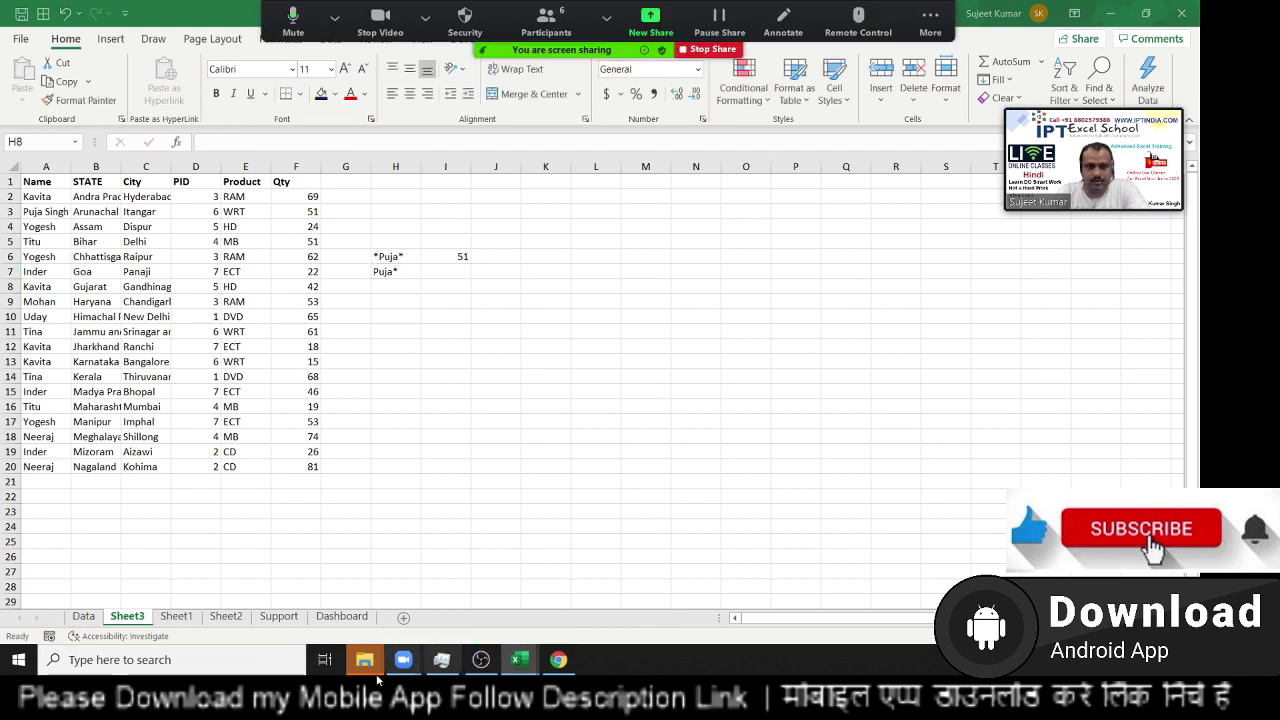
pyautogui.click(392, 288)
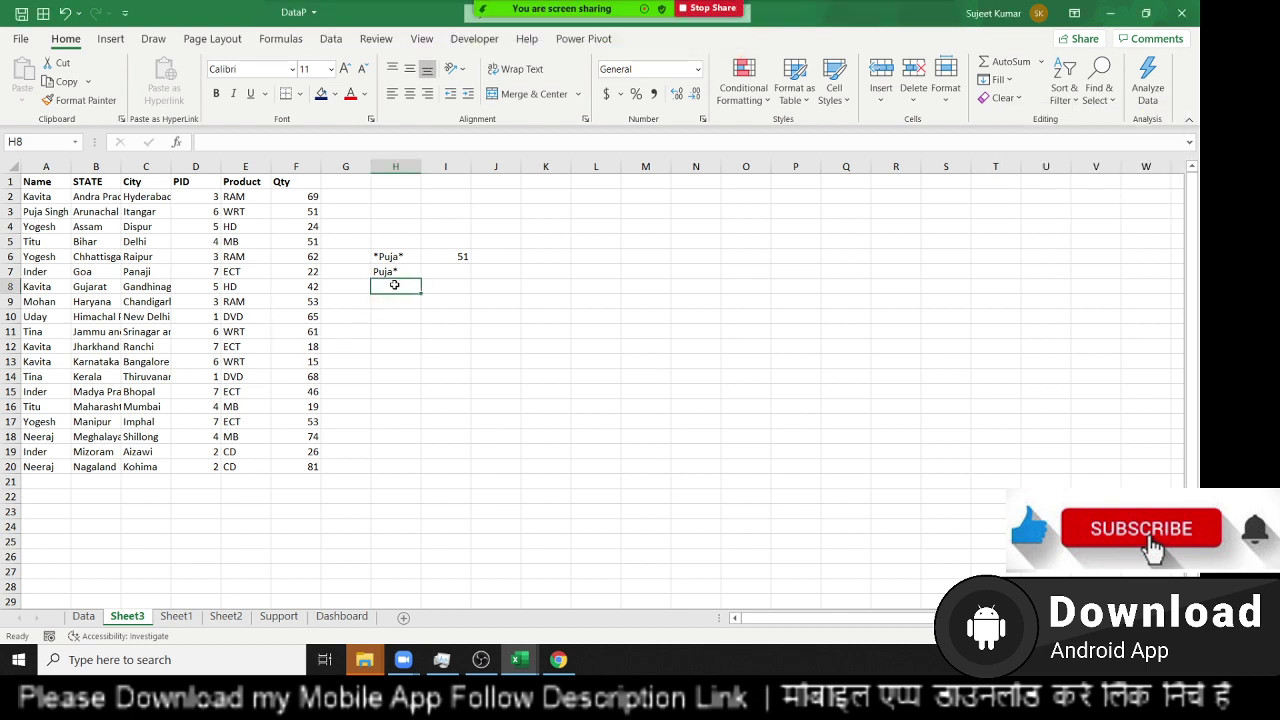
pyautogui.write('*')
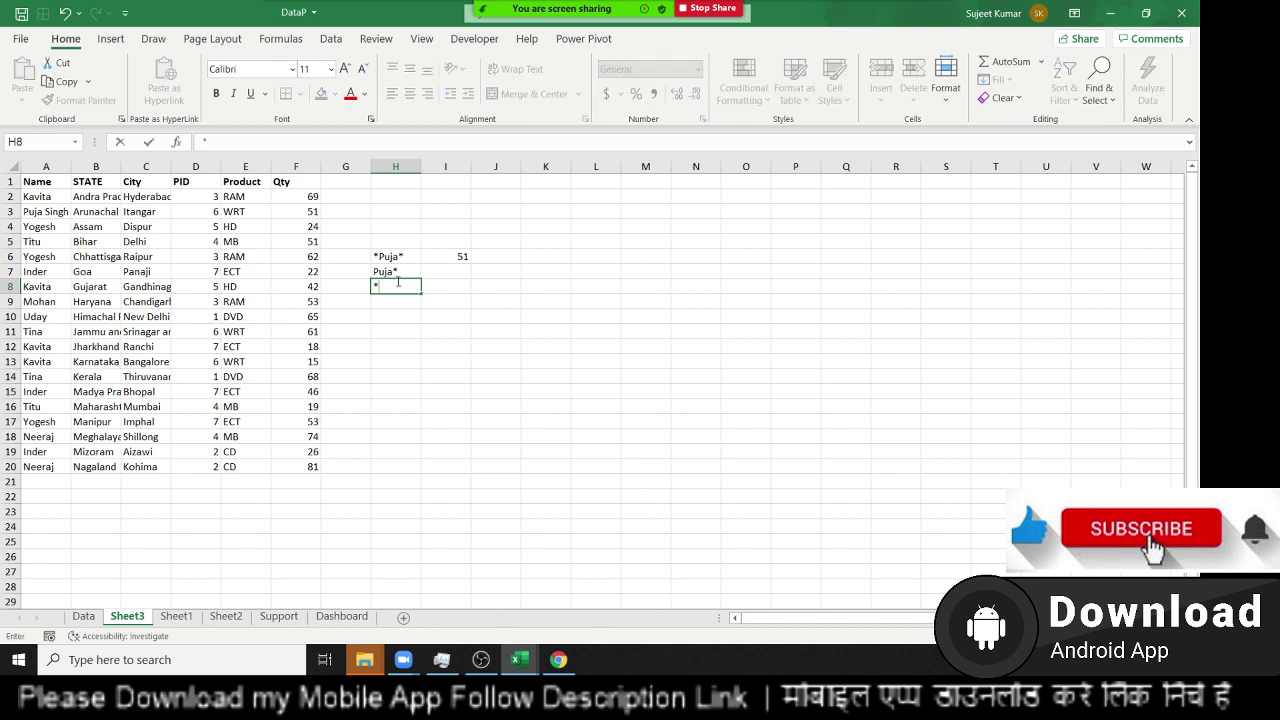
pyautogui.write('Puja*')
pyautogui.click(429, 313)
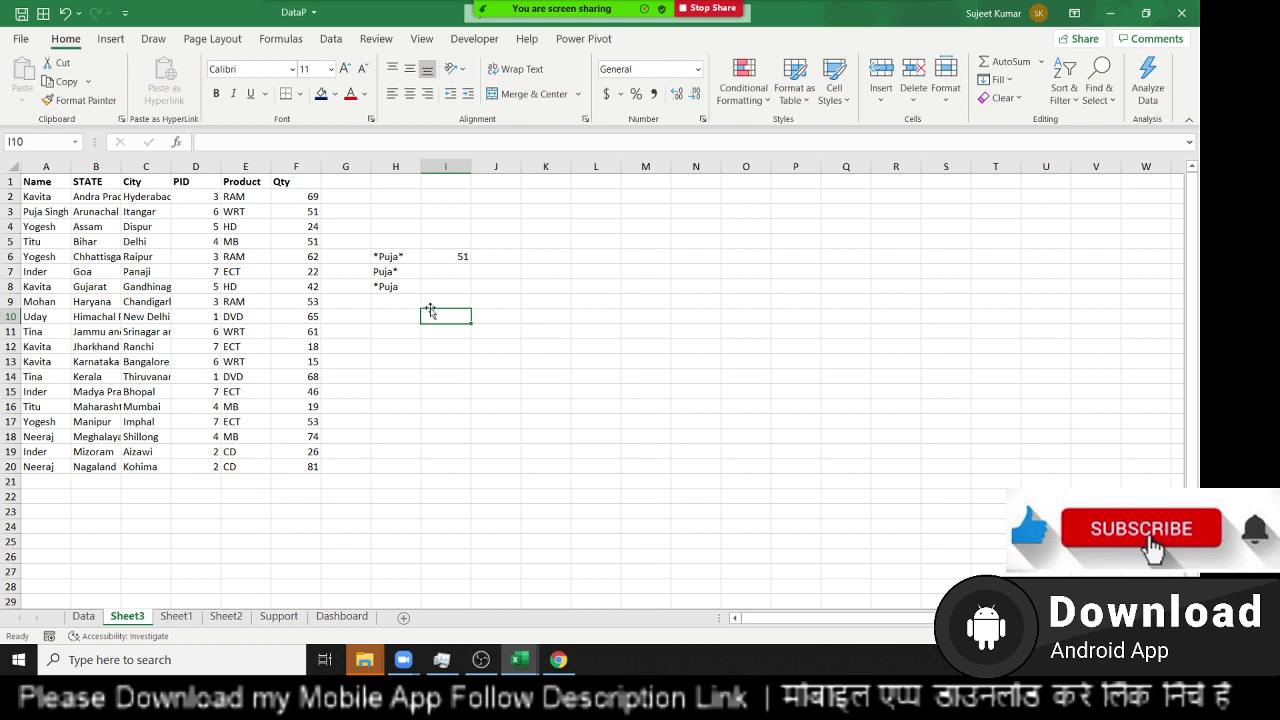
# - Enter the plain value Puja in H10
pyautogui.click(440, 270)
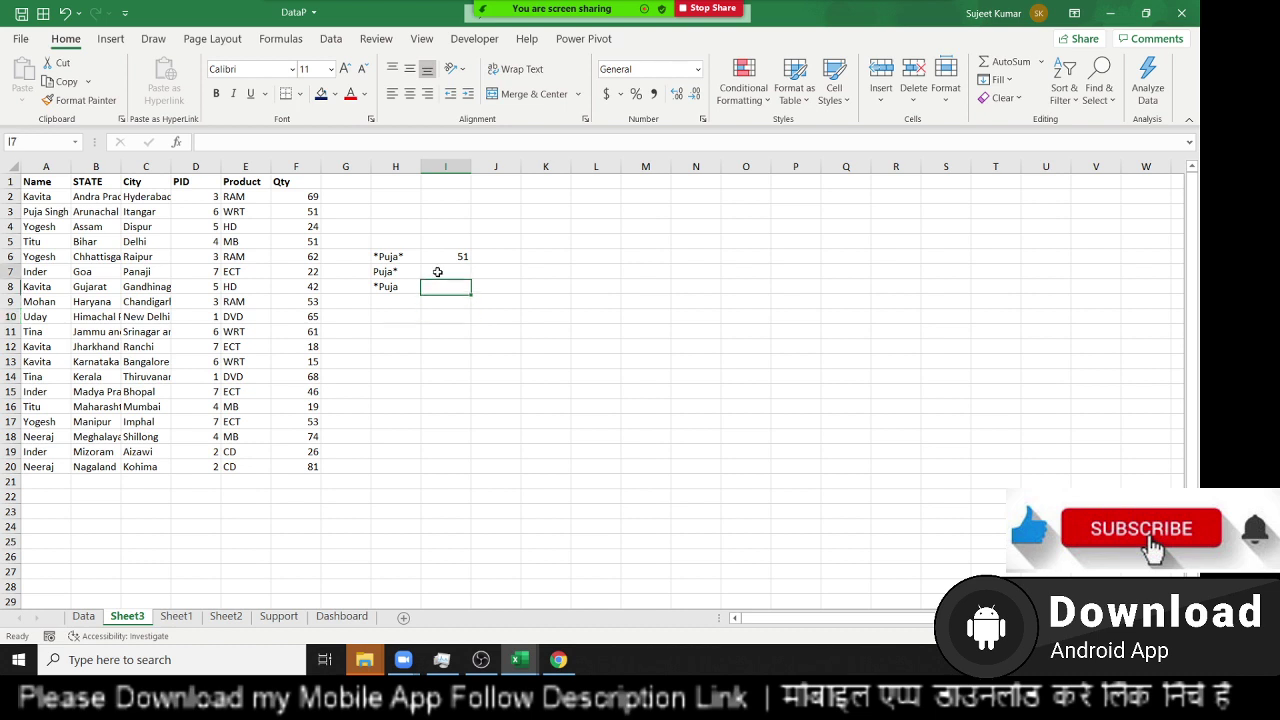
pyautogui.click(397, 315)
pyautogui.write('Puja')
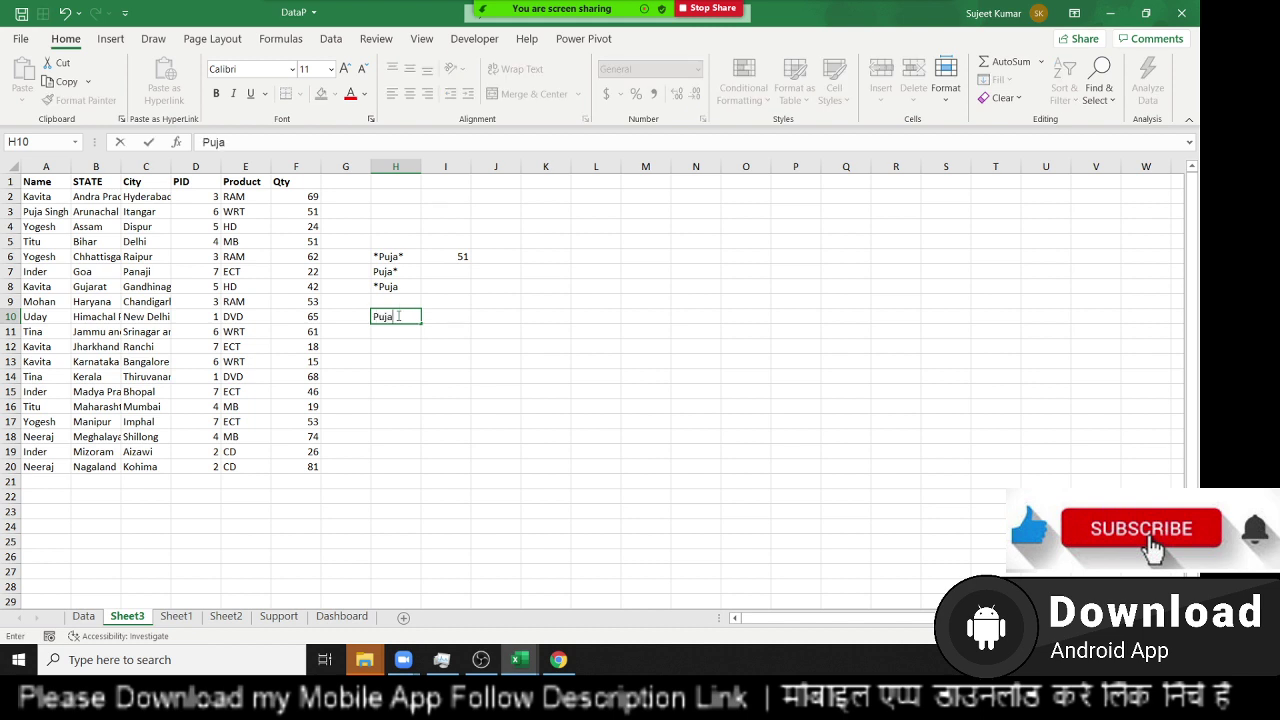
pyautogui.press('Tab')
pyautogui.moveTo(378, 324); pyautogui.dragTo(385, 442)
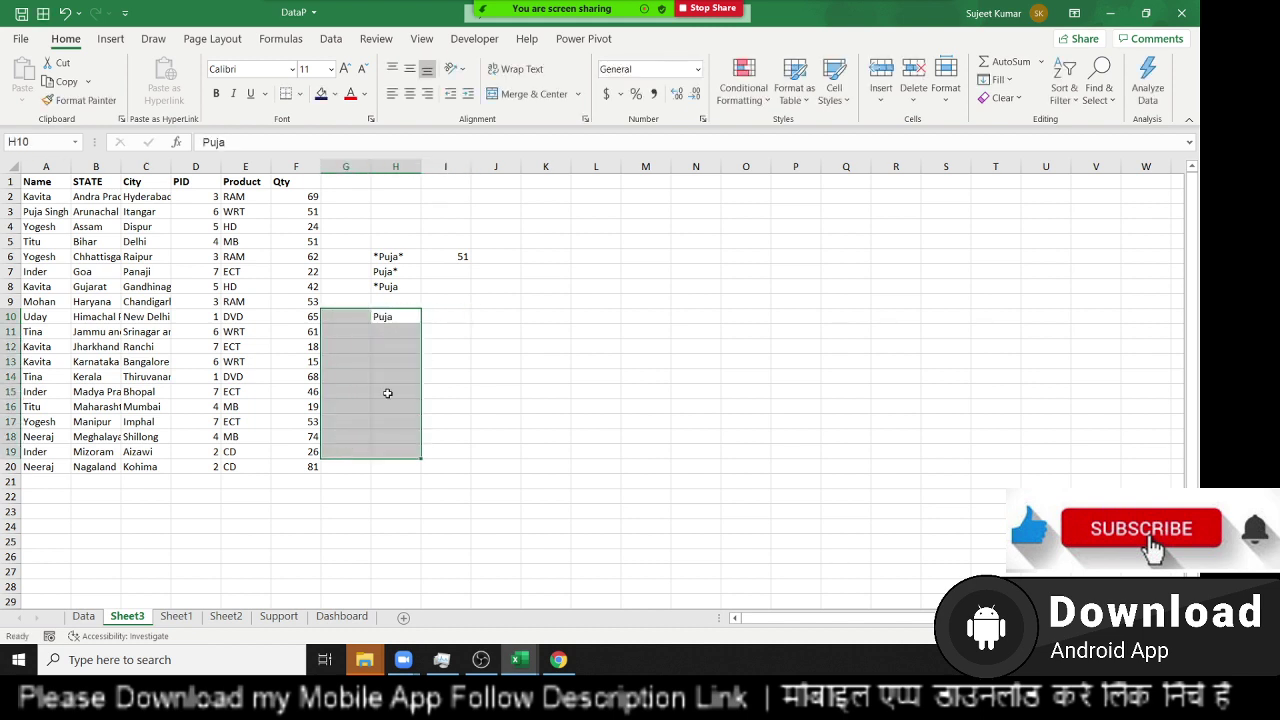
# - Enter =VLOOKUP("*"&H10&"*",A:F,2,0) in I10, returning Arunachal Pradesh
pyautogui.click(445, 319)
pyautogui.write('=')
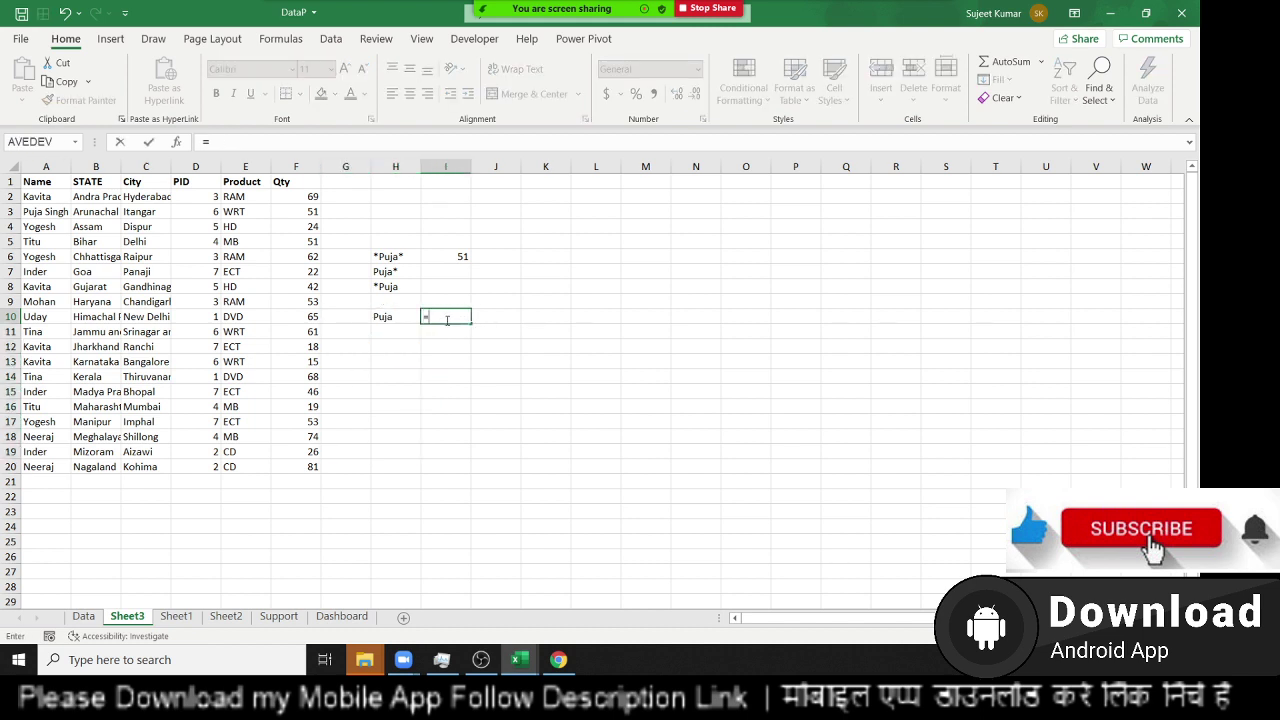
pyautogui.write('vl')
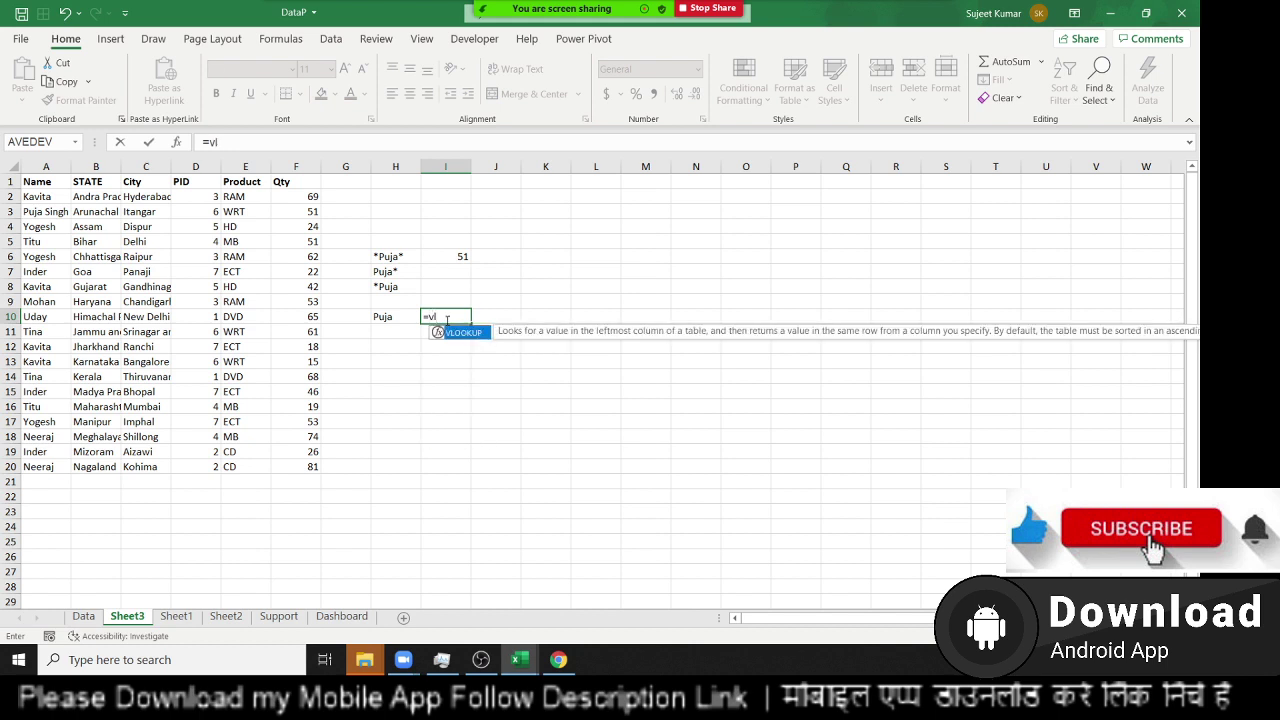
pyautogui.press('Tab')
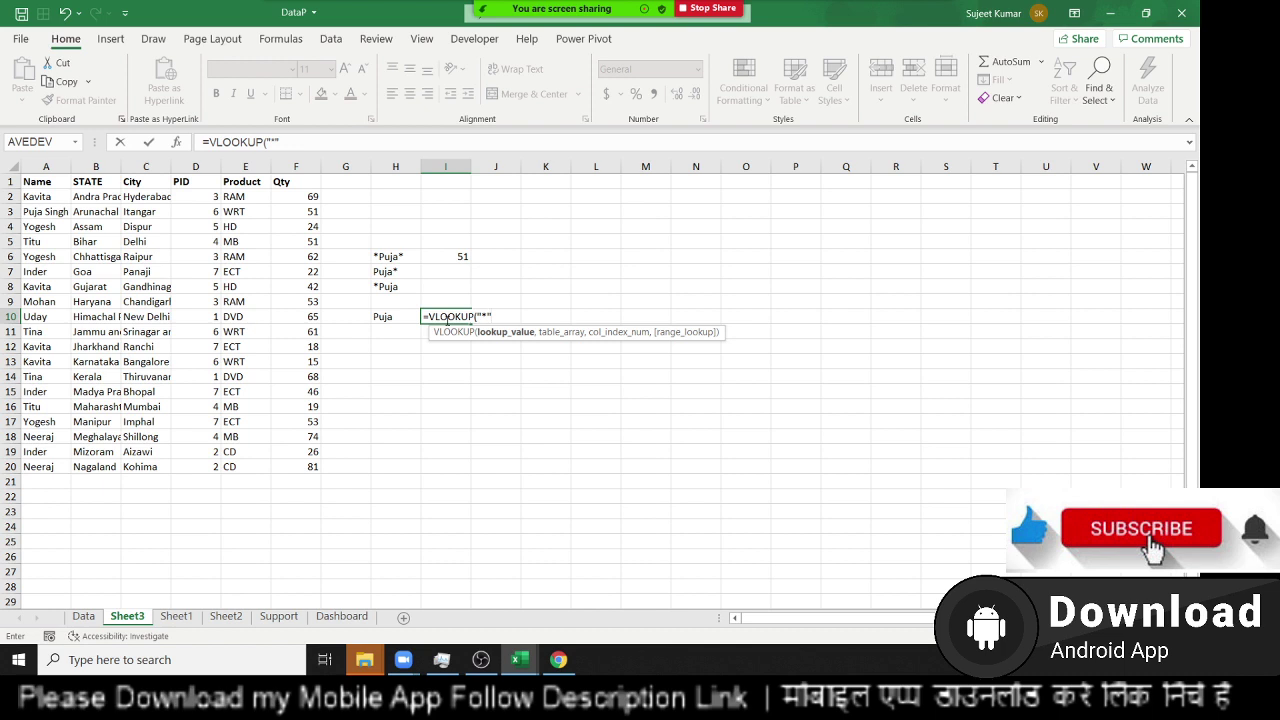
pyautogui.write('&')
pyautogui.press('Left')
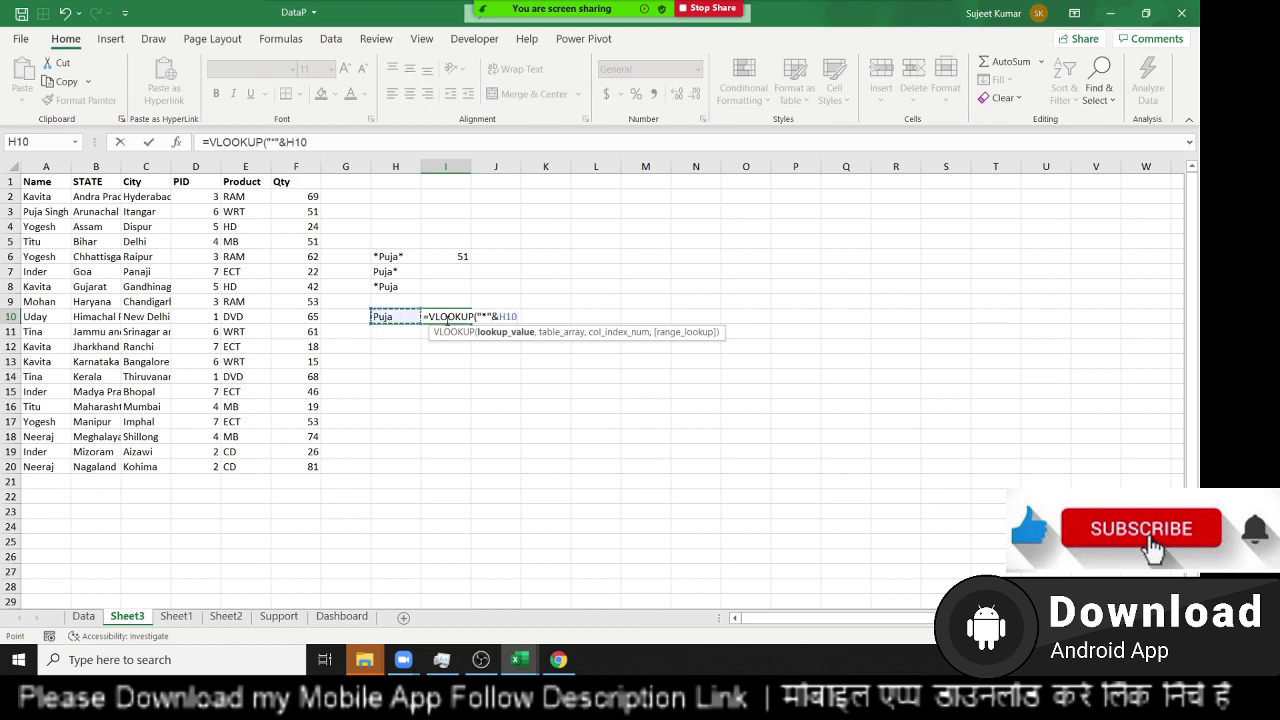
pyautogui.write('&"*"')
pyautogui.write(',')
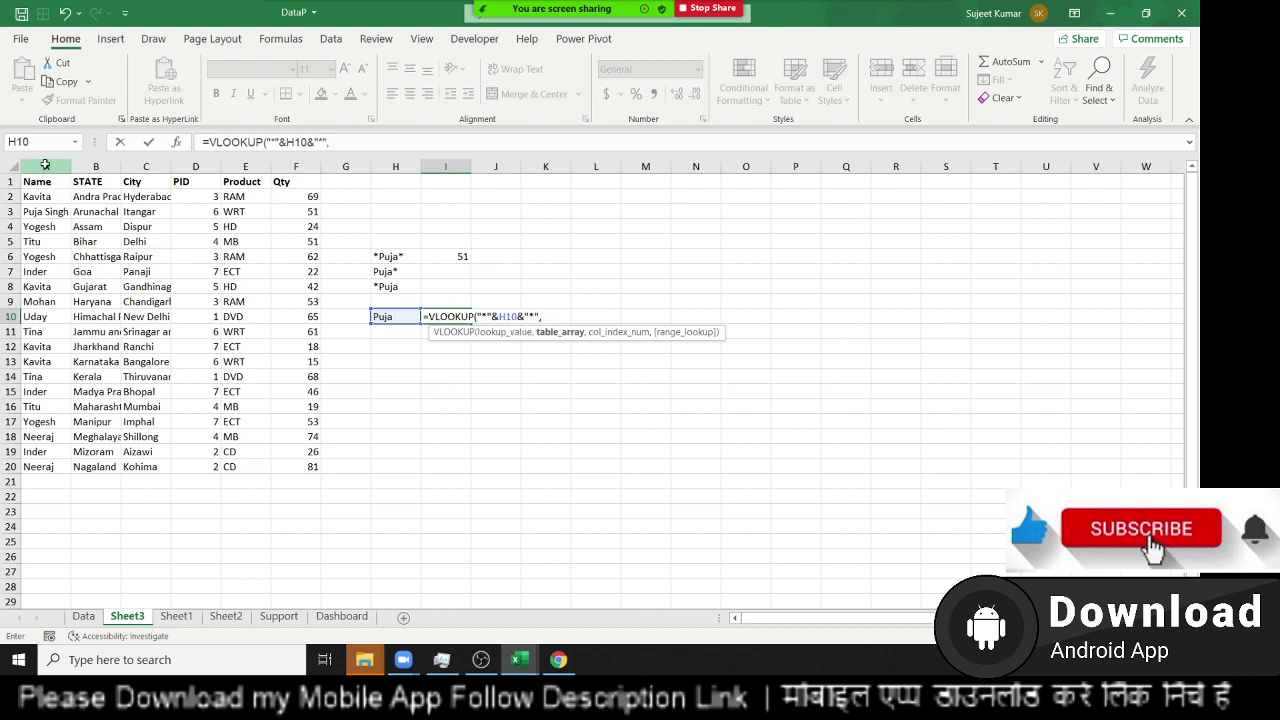
pyautogui.moveTo(45, 165); pyautogui.dragTo(288, 196)
pyautogui.write(',')
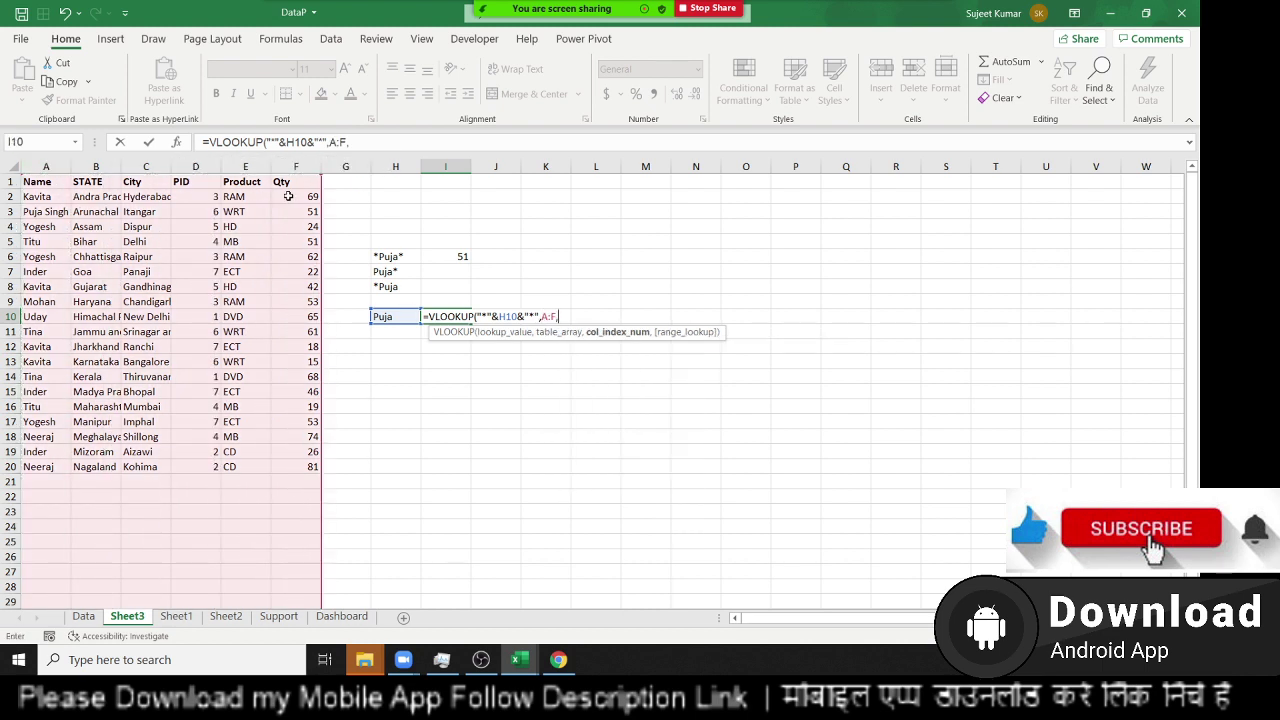
pyautogui.write('2,0')
pyautogui.press('Return')
pyautogui.press('Up')
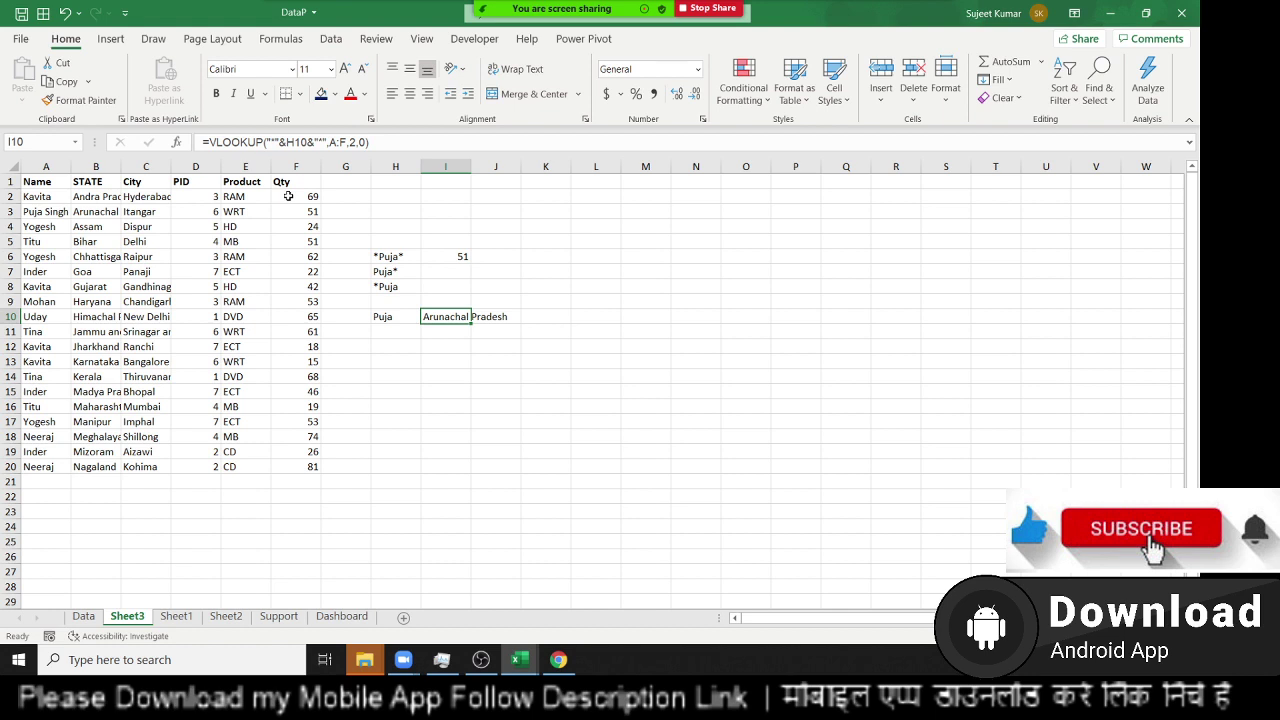
pyautogui.press('Down')
pyautogui.press('Down')
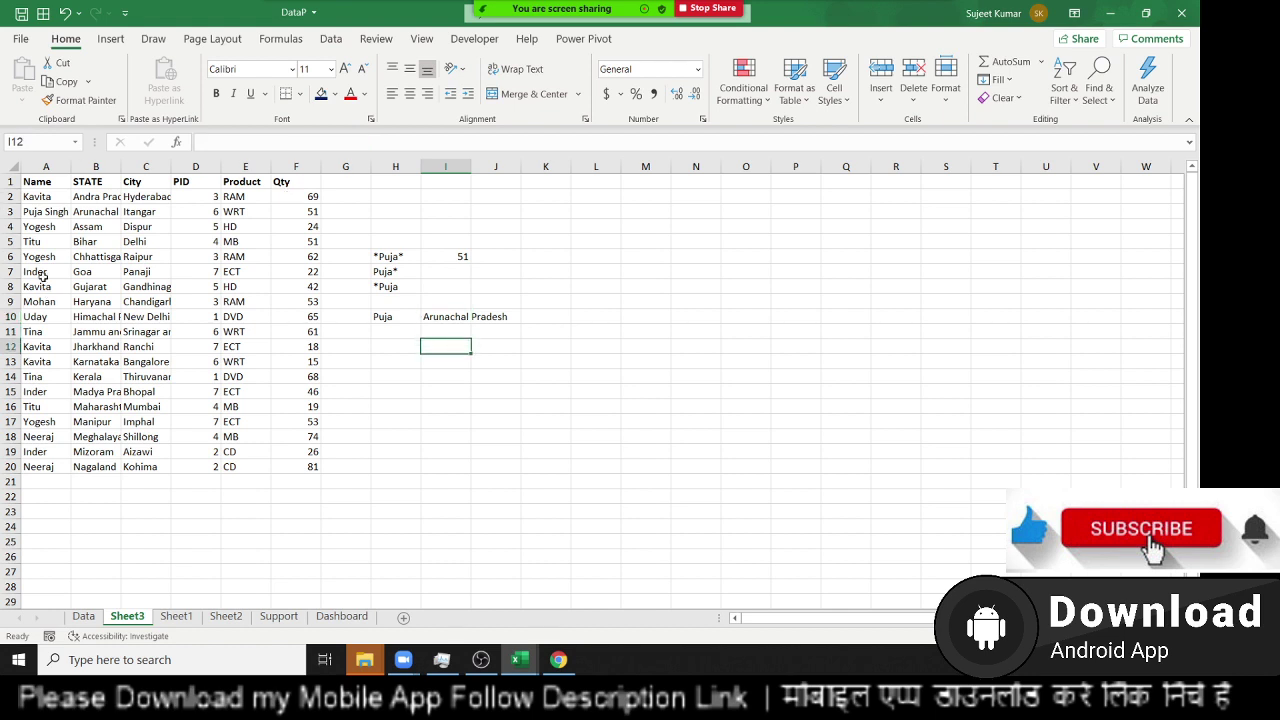
# - Change the name in cell A7 to D125
pyautogui.click(42, 276)
pyautogui.write('D')
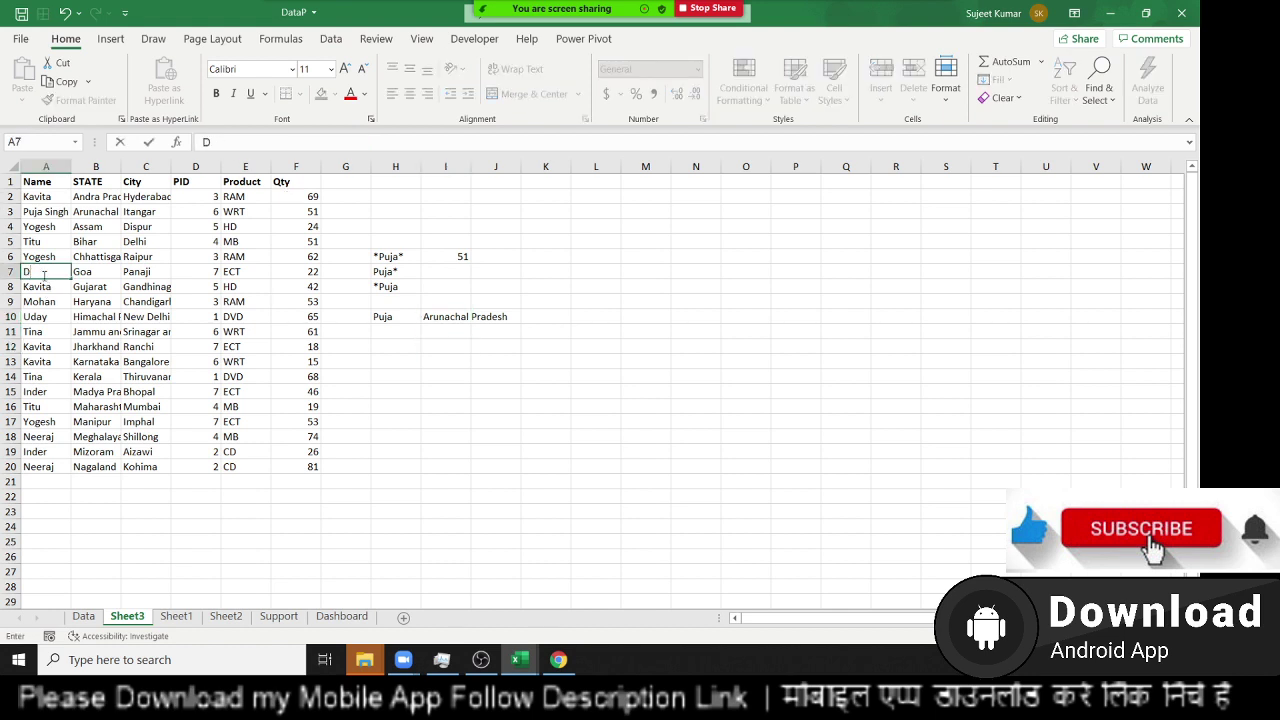
pyautogui.write('125')
pyautogui.click(265, 379)
# - Enter the wildcard pattern ??? in cell H12
pyautogui.click(405, 343)
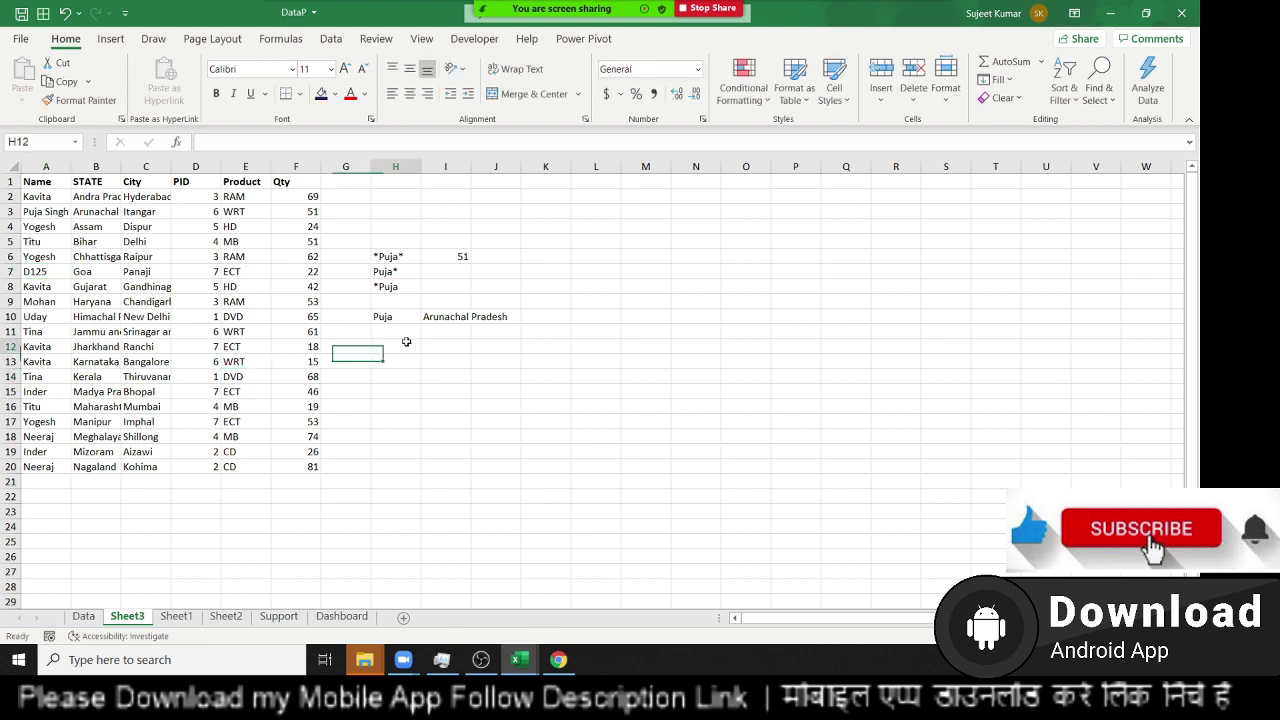
pyautogui.write('???')
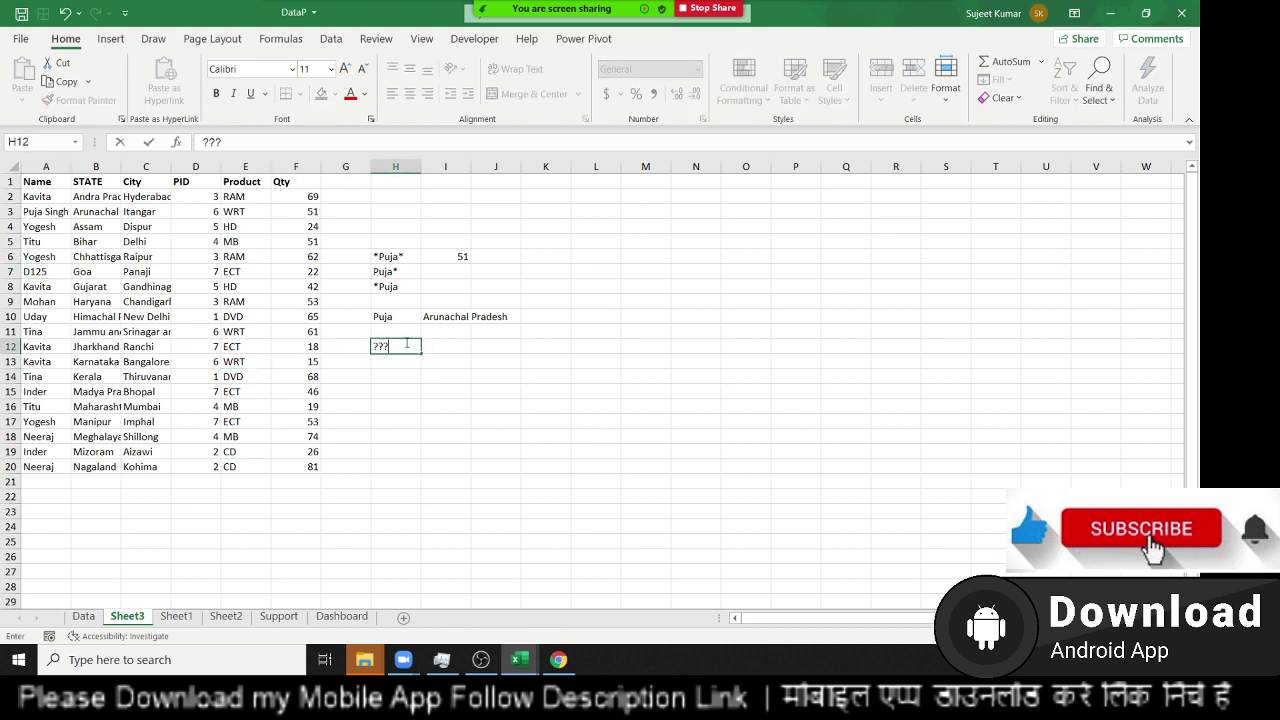
pyautogui.press('Return')
pyautogui.click(405, 343)
# - Enter =VLOOKUP(H12,A:F,6,0) in I12 to look up the ??? pattern
pyautogui.press('Right')
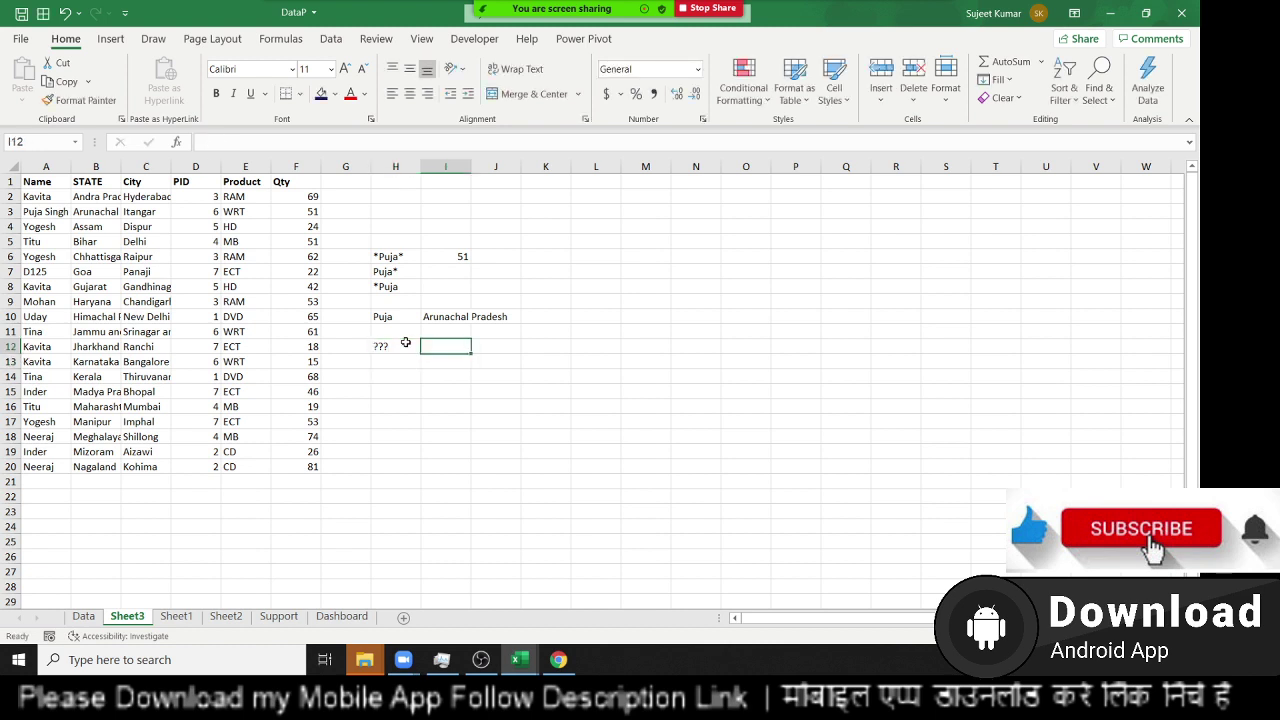
pyautogui.write('=vl')
pyautogui.press('Tab')
pyautogui.click(405, 343)
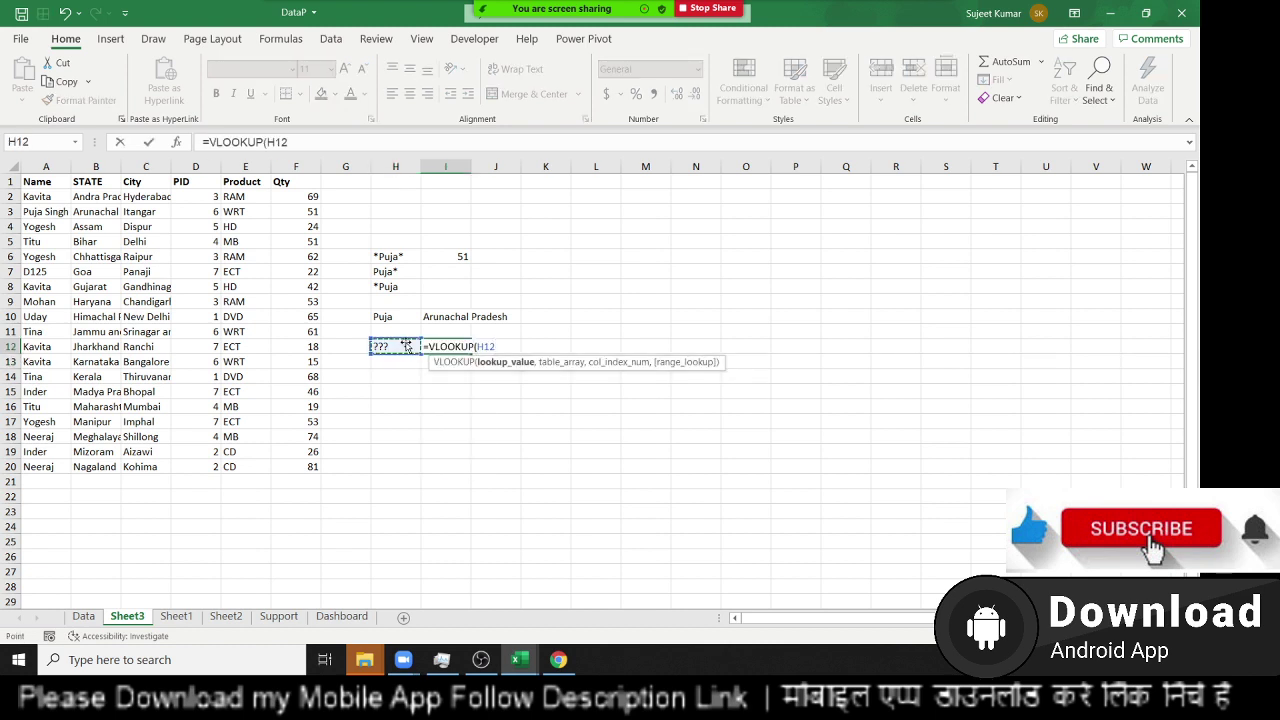
pyautogui.write(',')
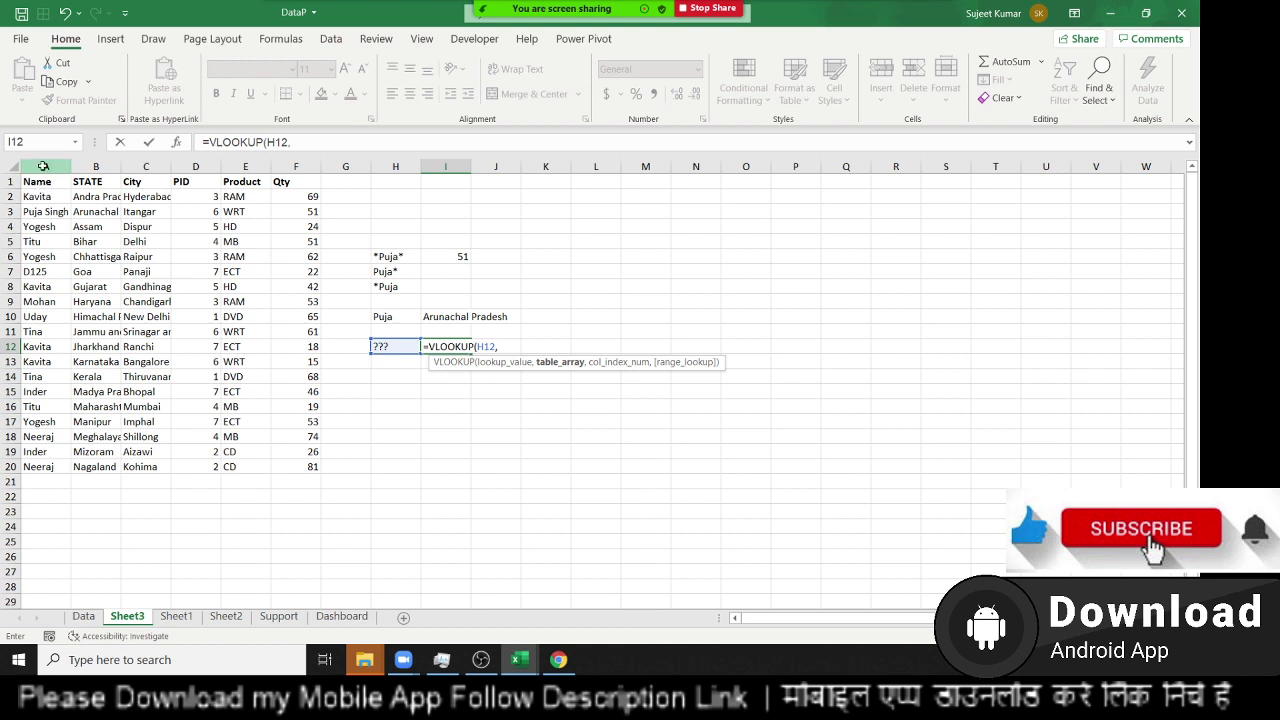
pyautogui.moveTo(46, 167); pyautogui.dragTo(285, 169)
pyautogui.write(',')
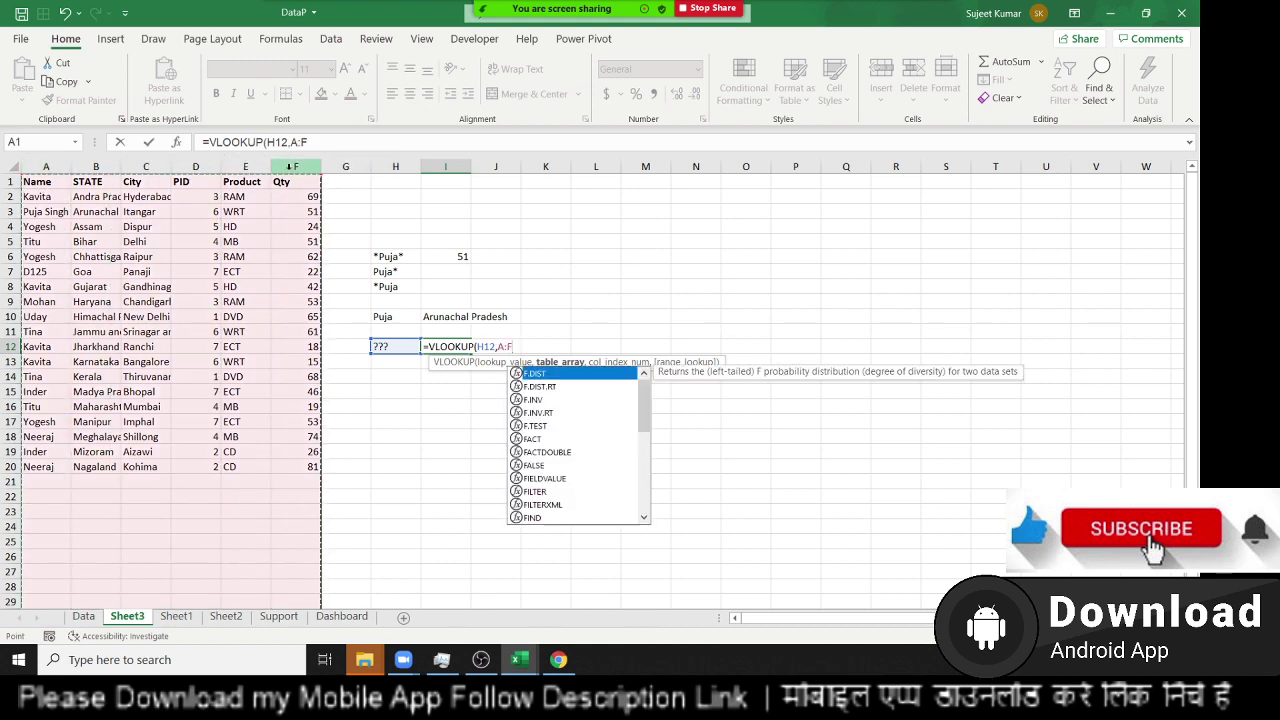
pyautogui.write('6,0')
pyautogui.press('Return')
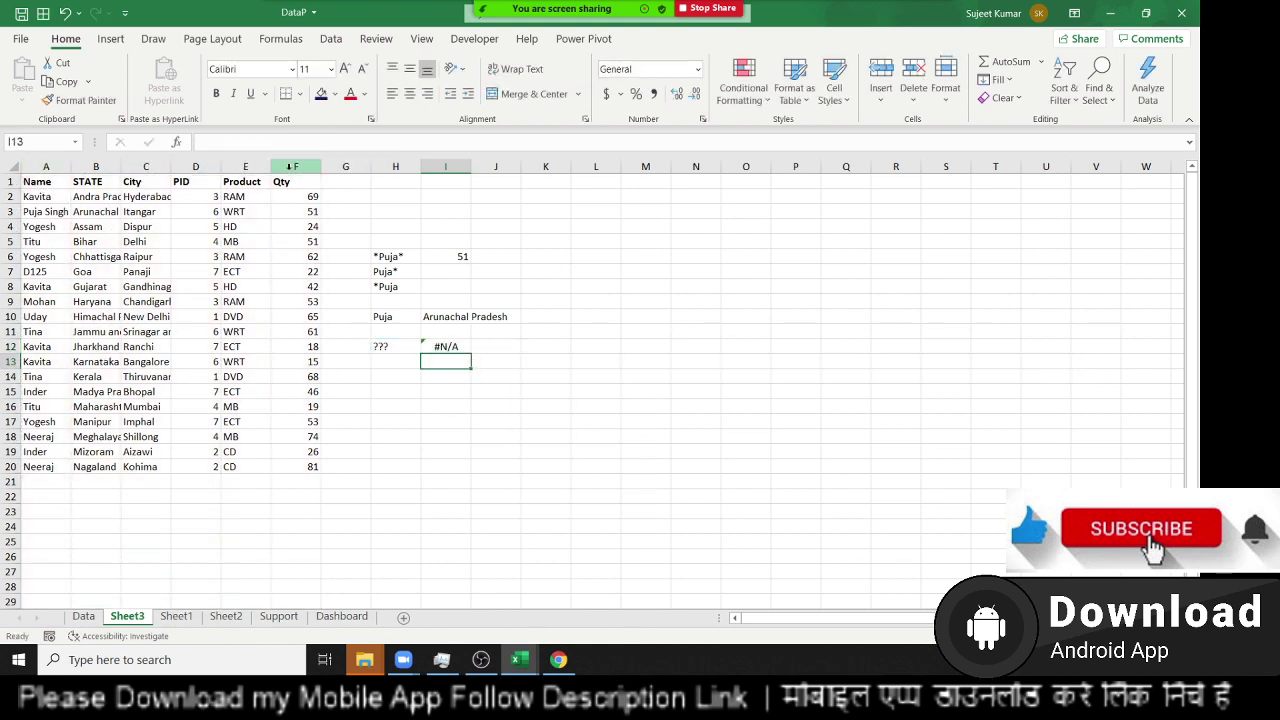
# - Inspect the I12 formula's #N/A result, cancel the edit unchanged, and select H12
pyautogui.click(445, 346)
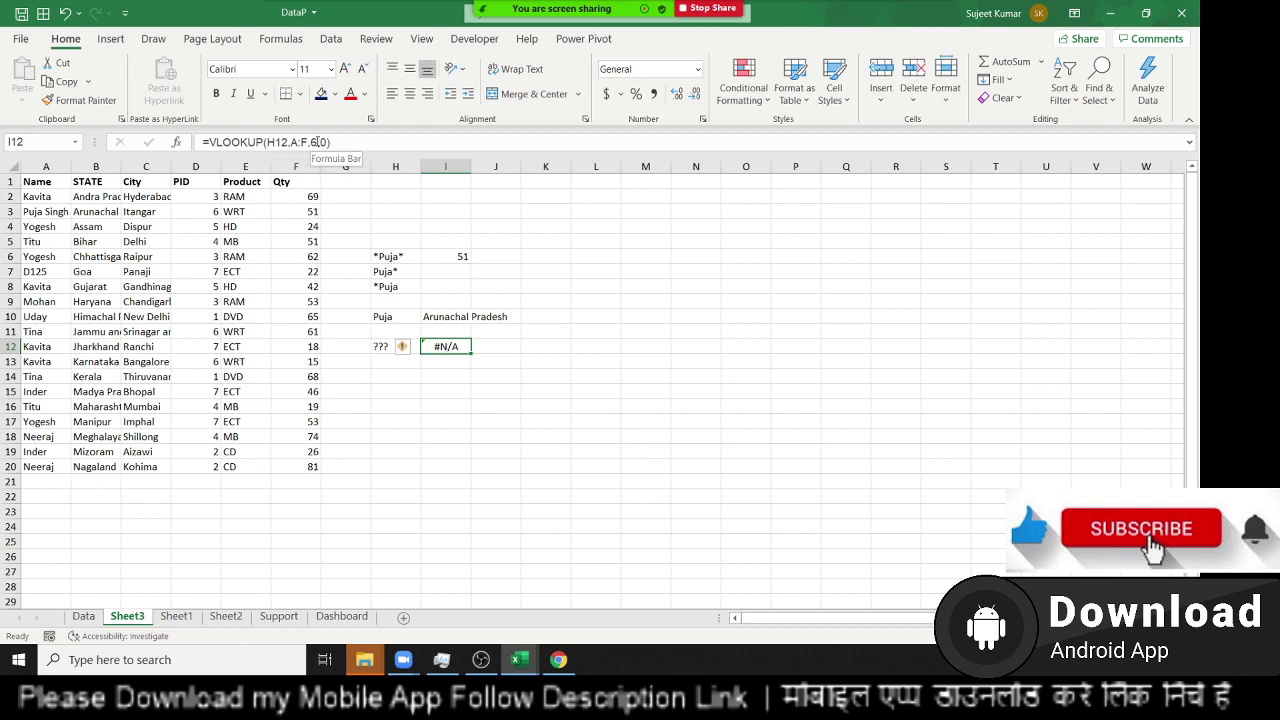
pyautogui.click(313, 142)
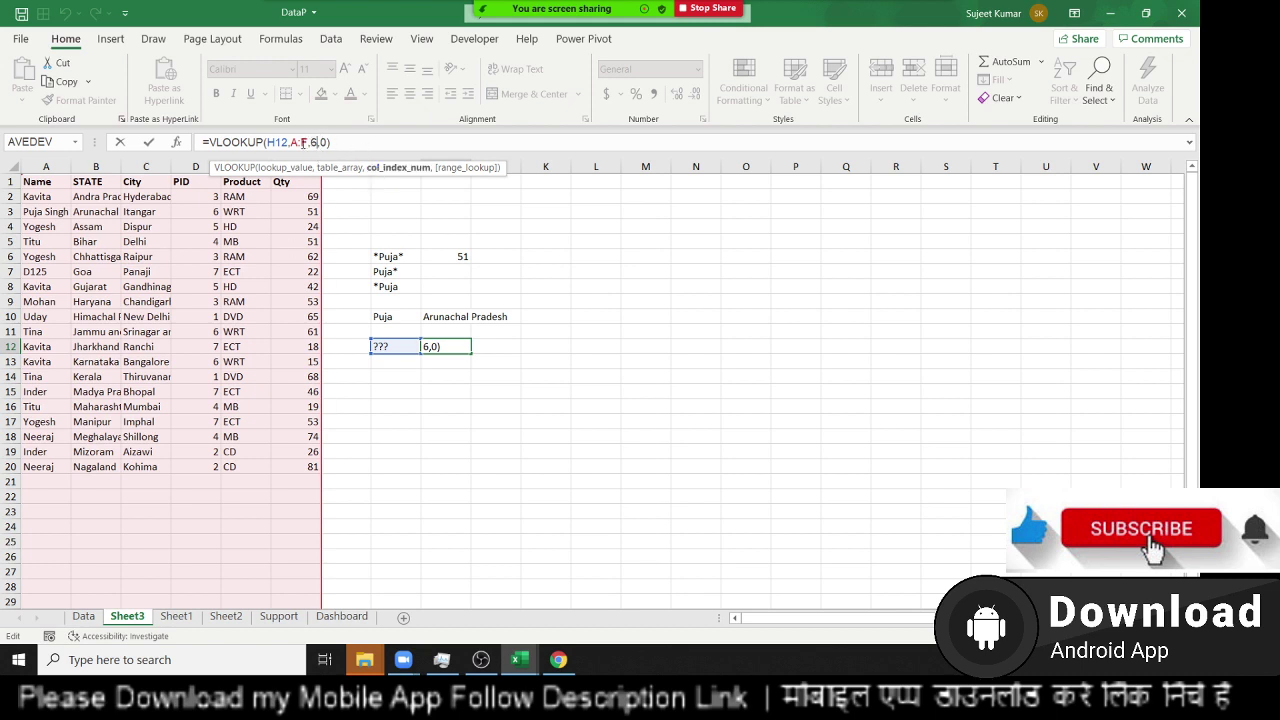
pyautogui.click(303, 143)
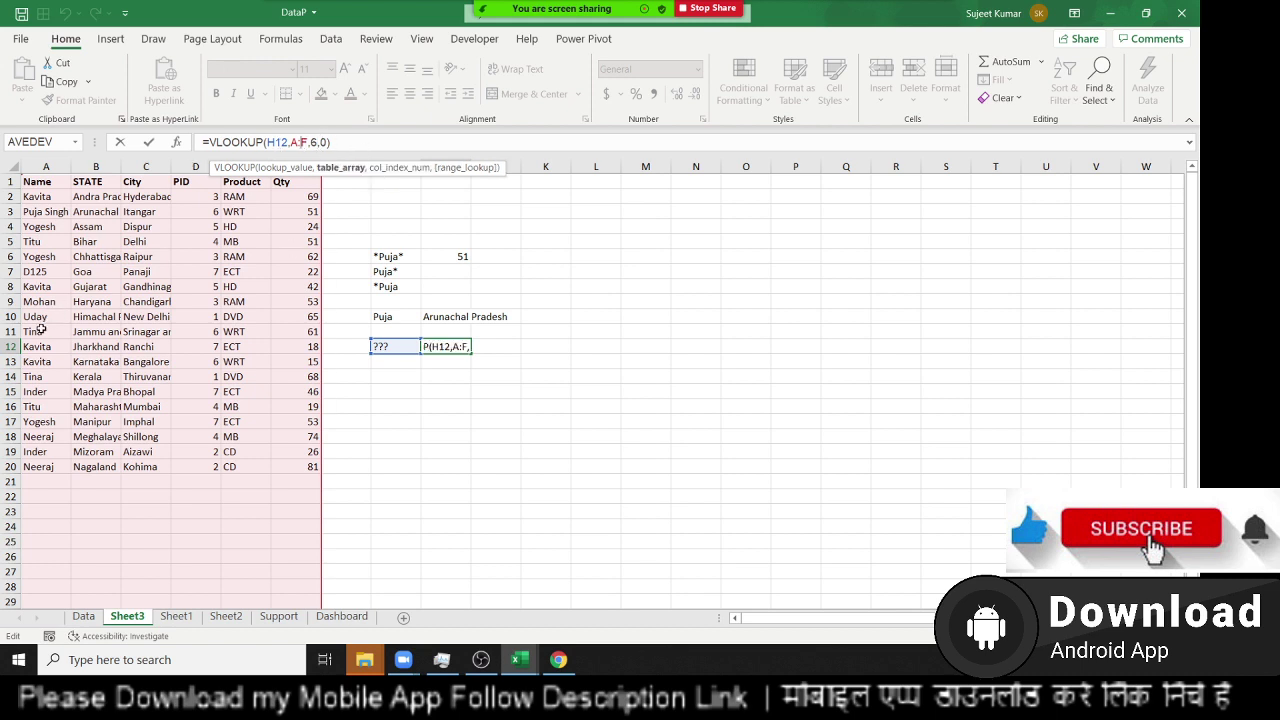
pyautogui.click(385, 391)
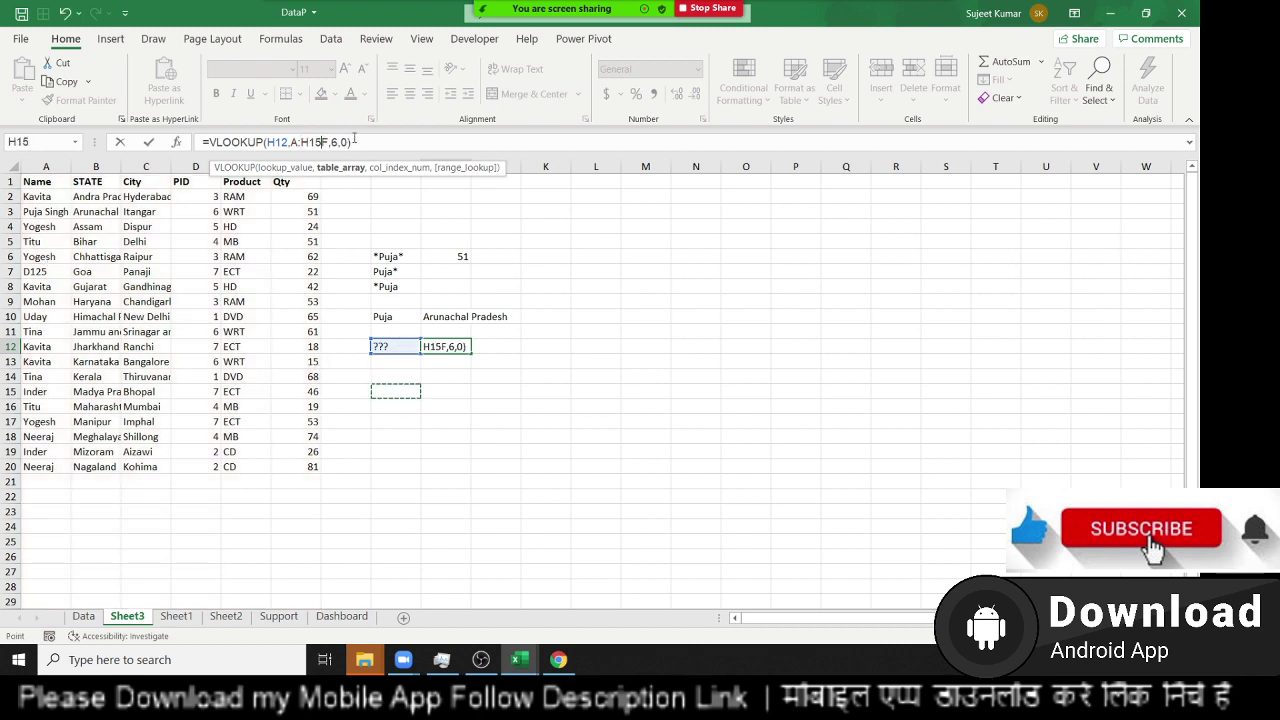
pyautogui.press('Escape')
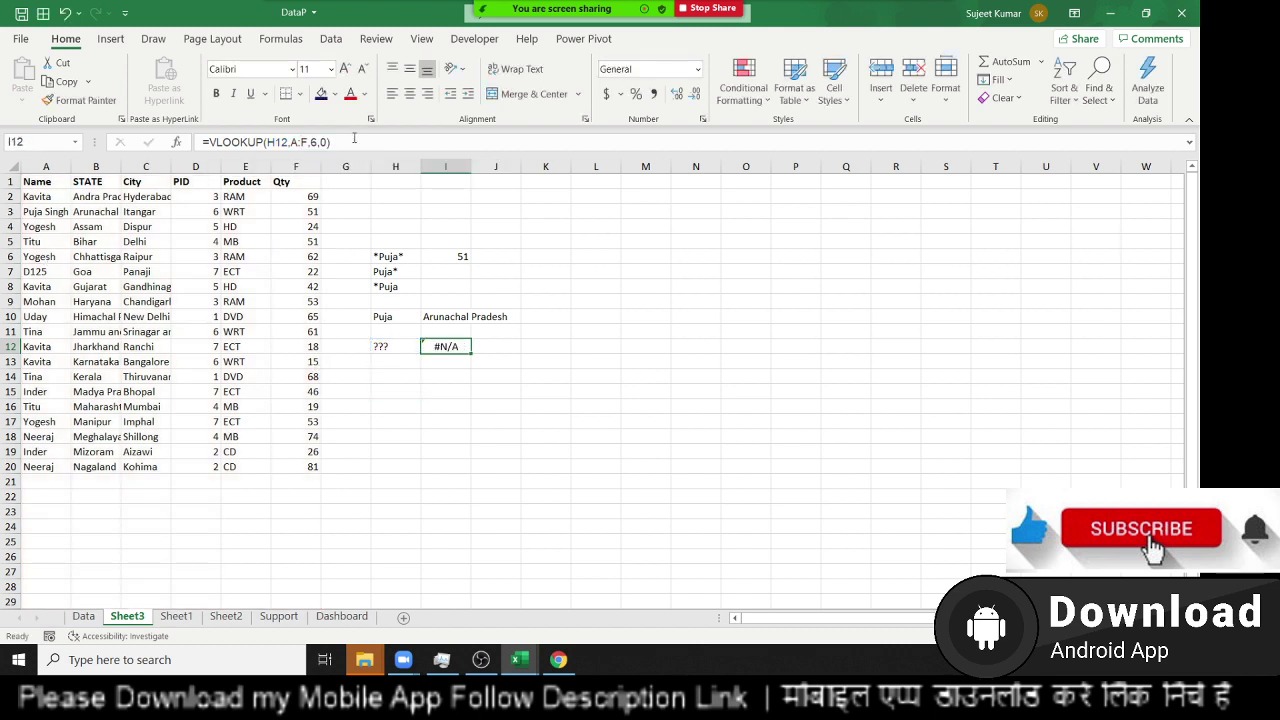
pyautogui.click(395, 346)
# - Change the H12 pattern to ???* so the I12 lookup returns Qty
pyautogui.doubleClick(407, 345)
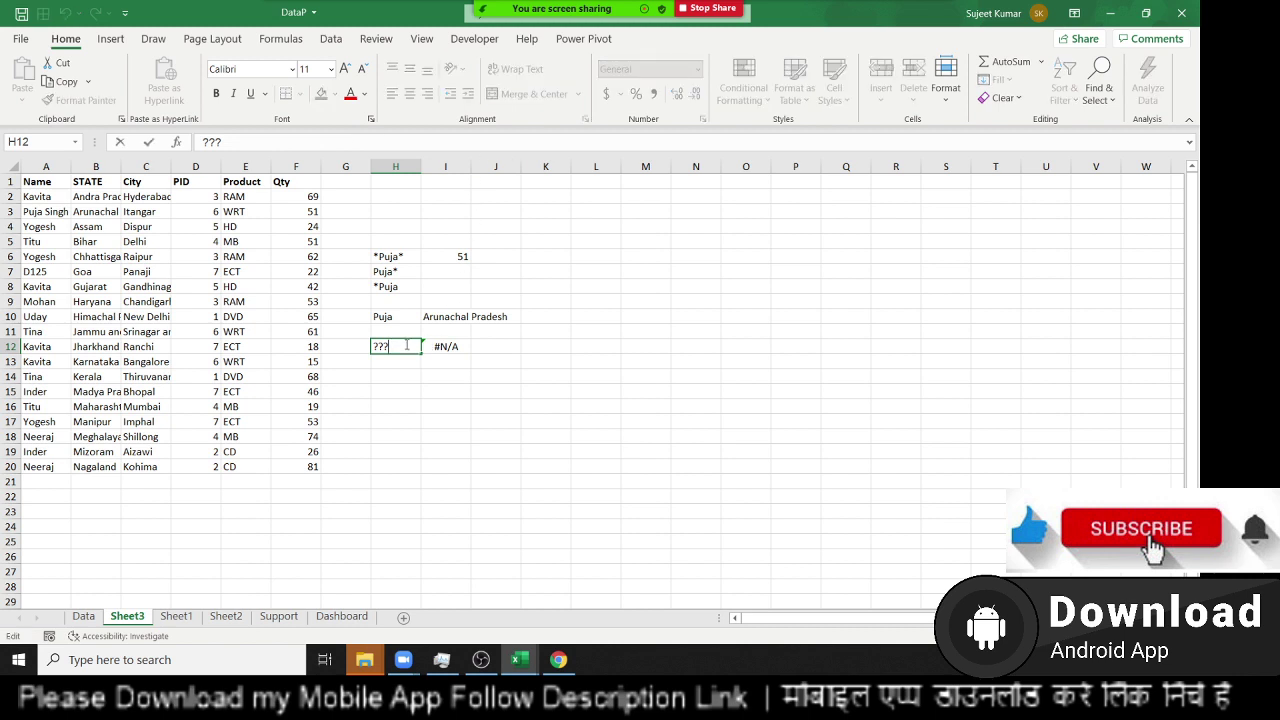
pyautogui.write('*')
pyautogui.press('Return')
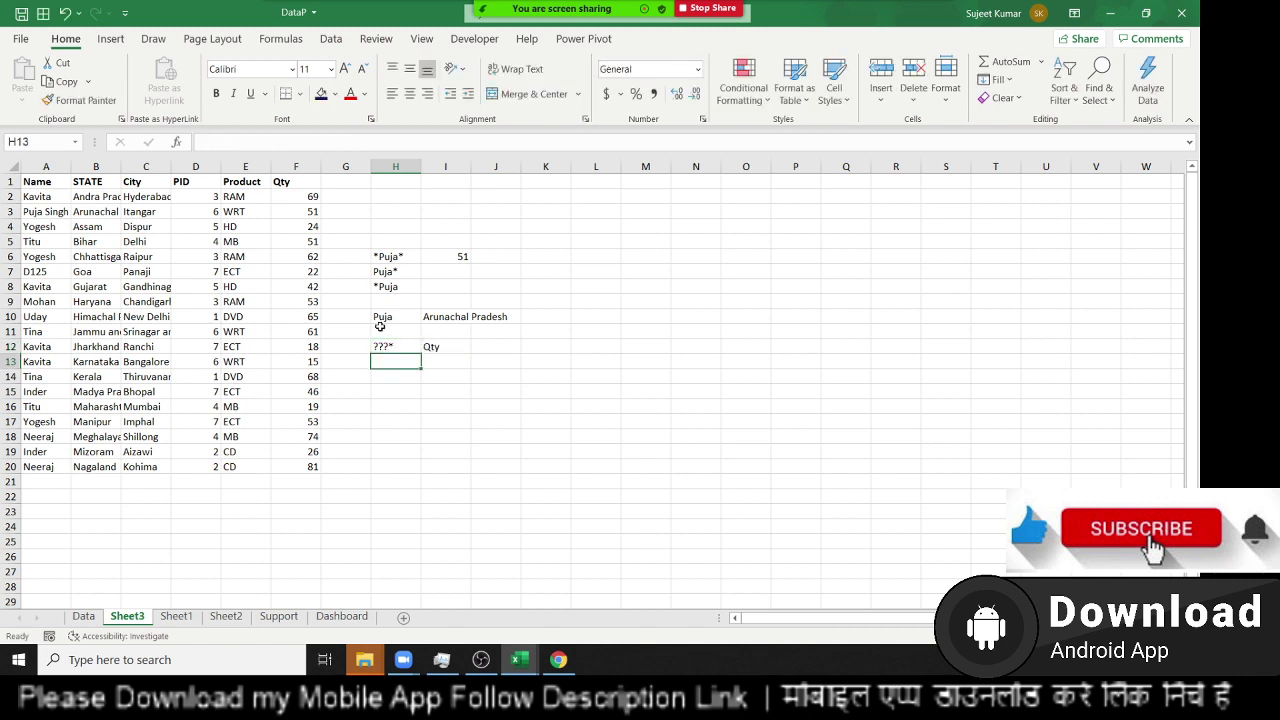
pyautogui.press('Up')
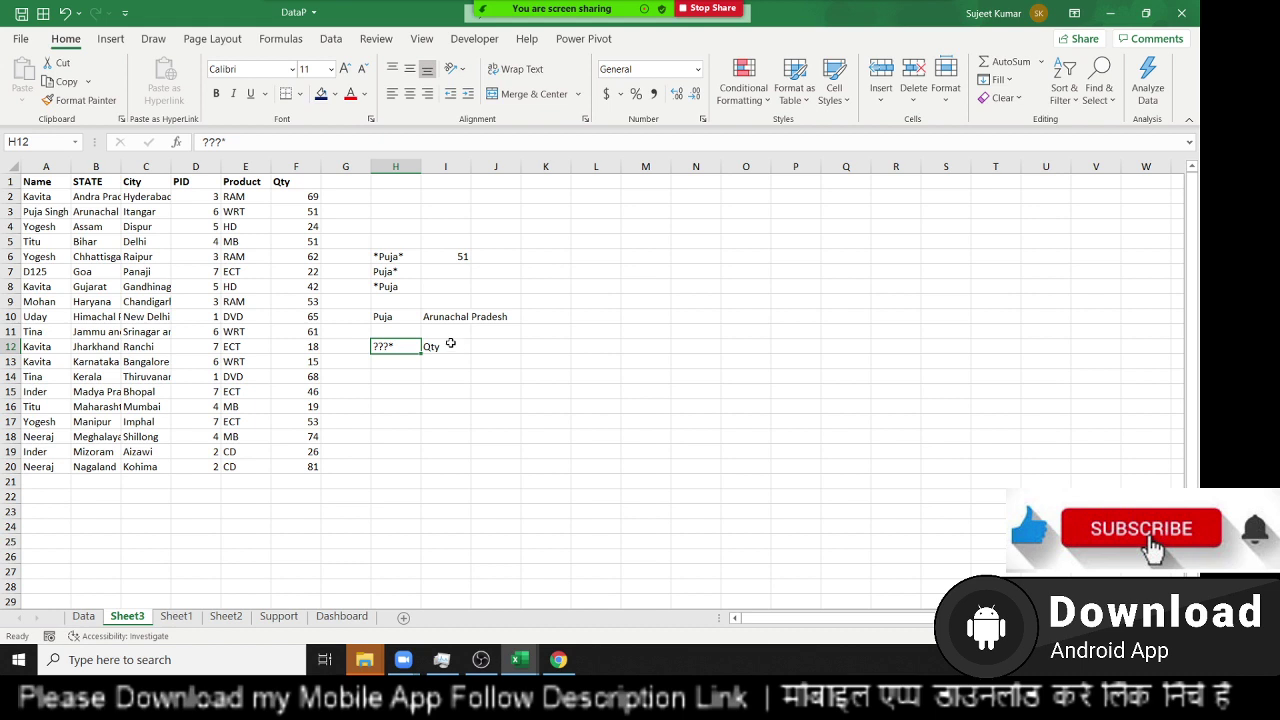
pyautogui.doubleClick(450, 345)
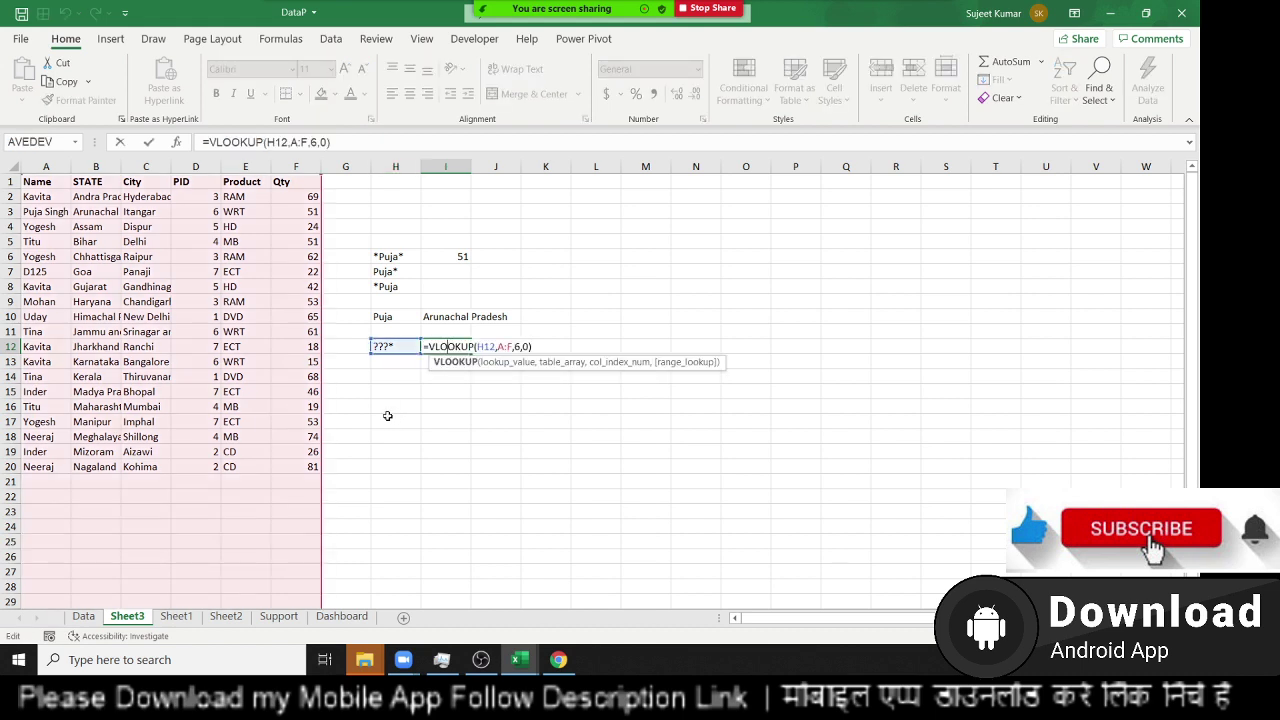
pyautogui.press('Return')
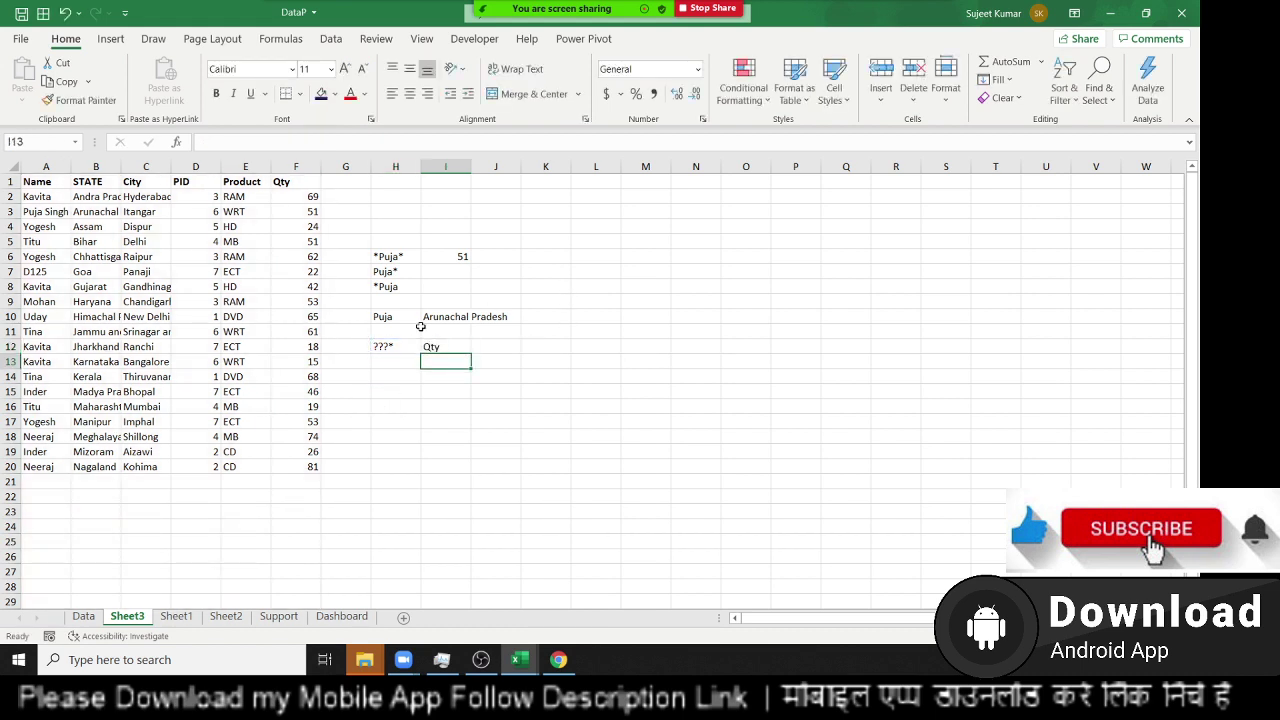
# - Remove the asterisk from H12 so I12 shows #N/A again
pyautogui.doubleClick(388, 345)
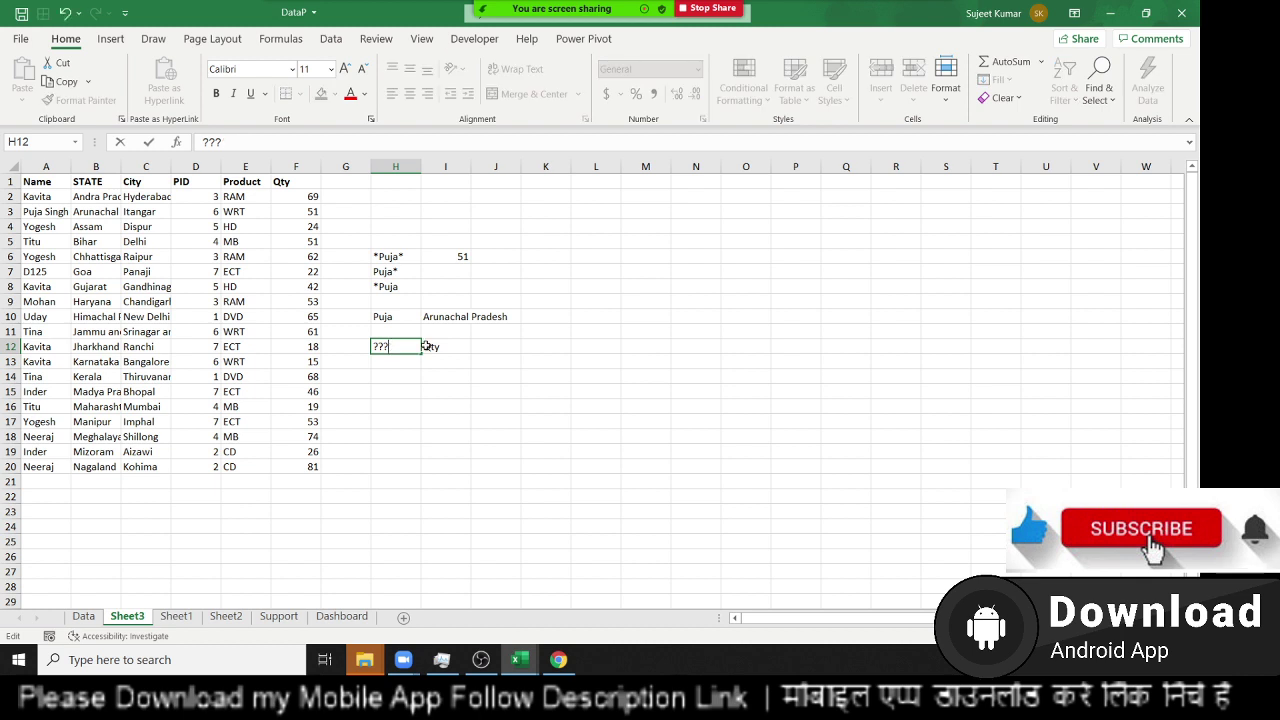
pyautogui.press('Return')
pyautogui.doubleClick(459, 346)
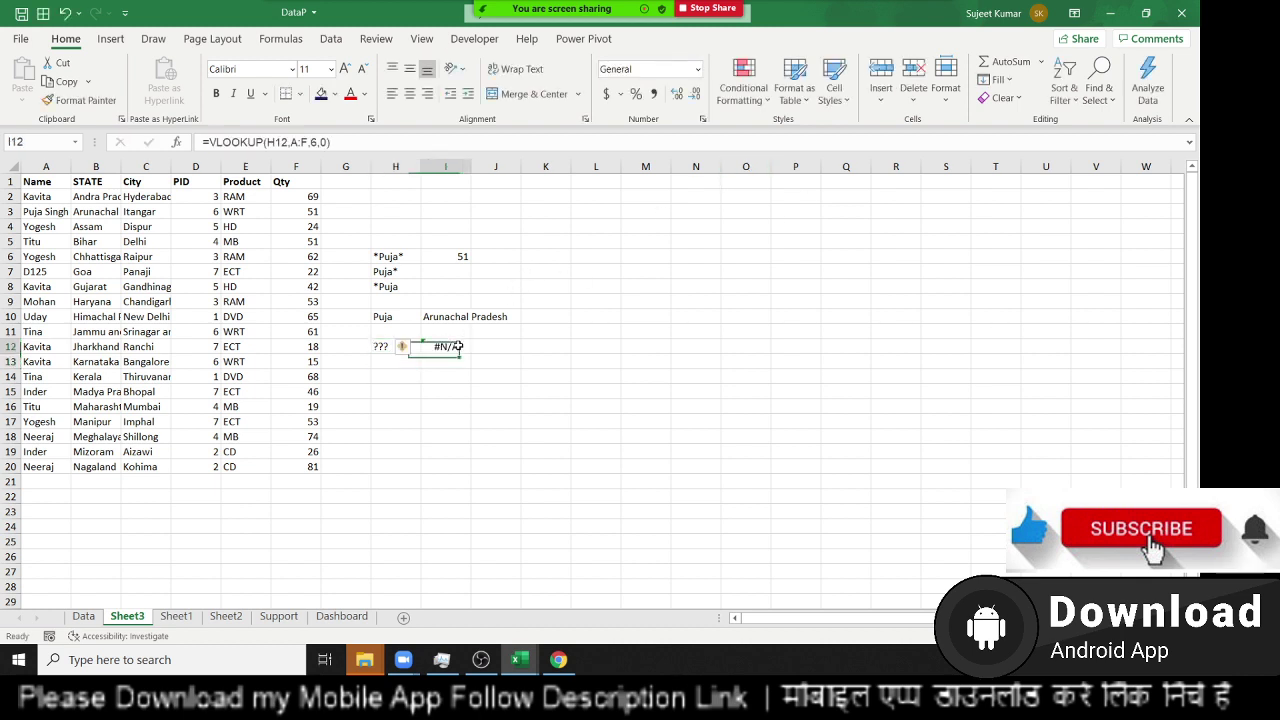
pyautogui.click(523, 346)
pyautogui.hotkey('ctrl', 'Return')
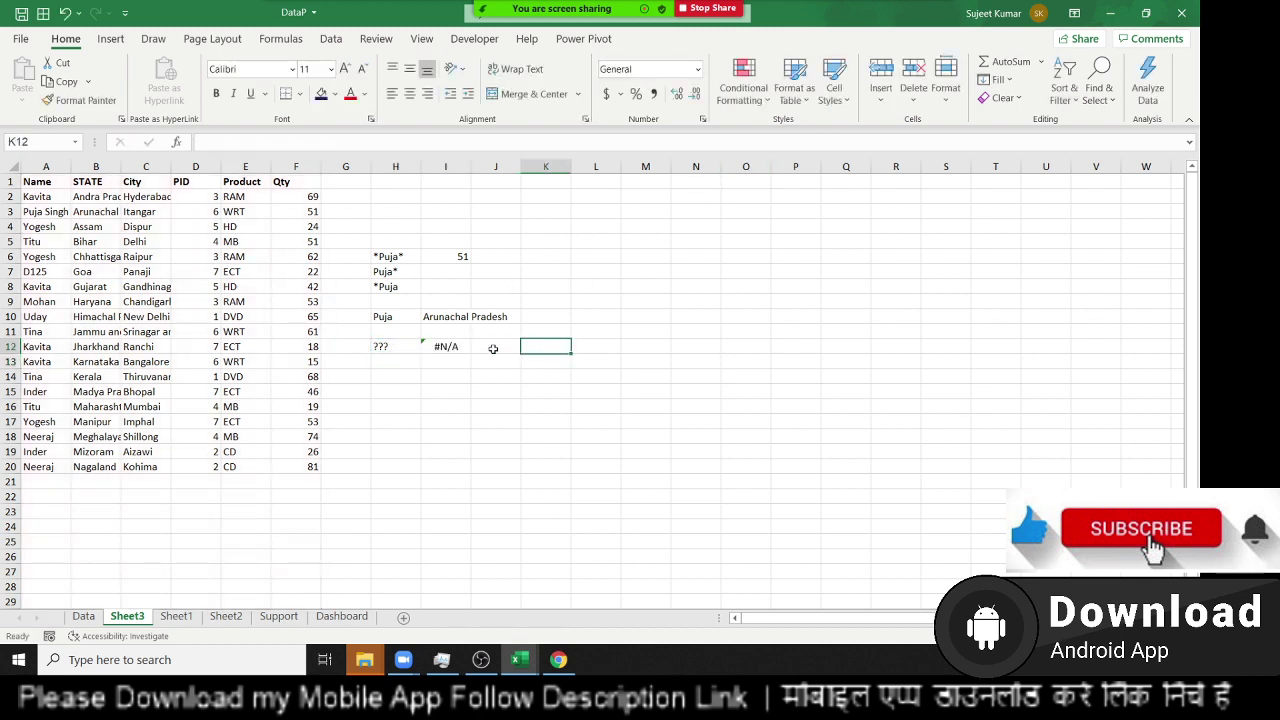
# - Recheck the I12 VLOOKUP arguments; it still returns #N/A with ???
pyautogui.doubleClick(447, 350)
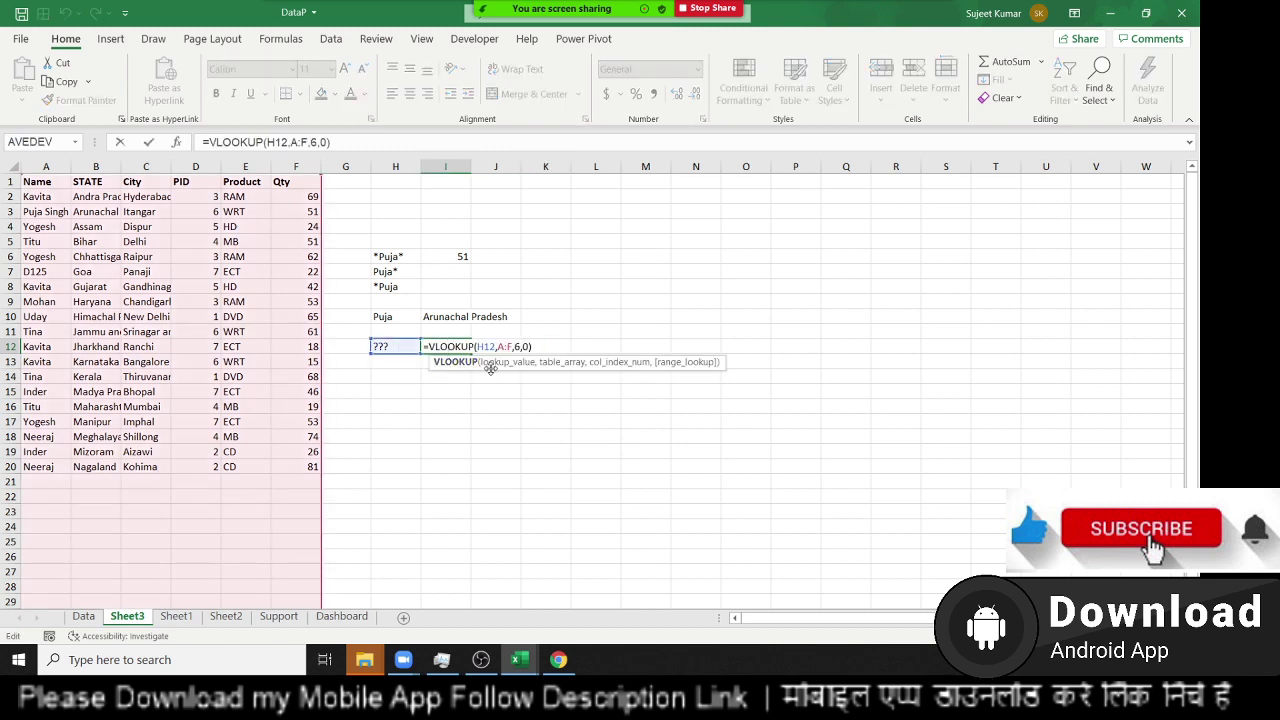
pyautogui.click(634, 90)
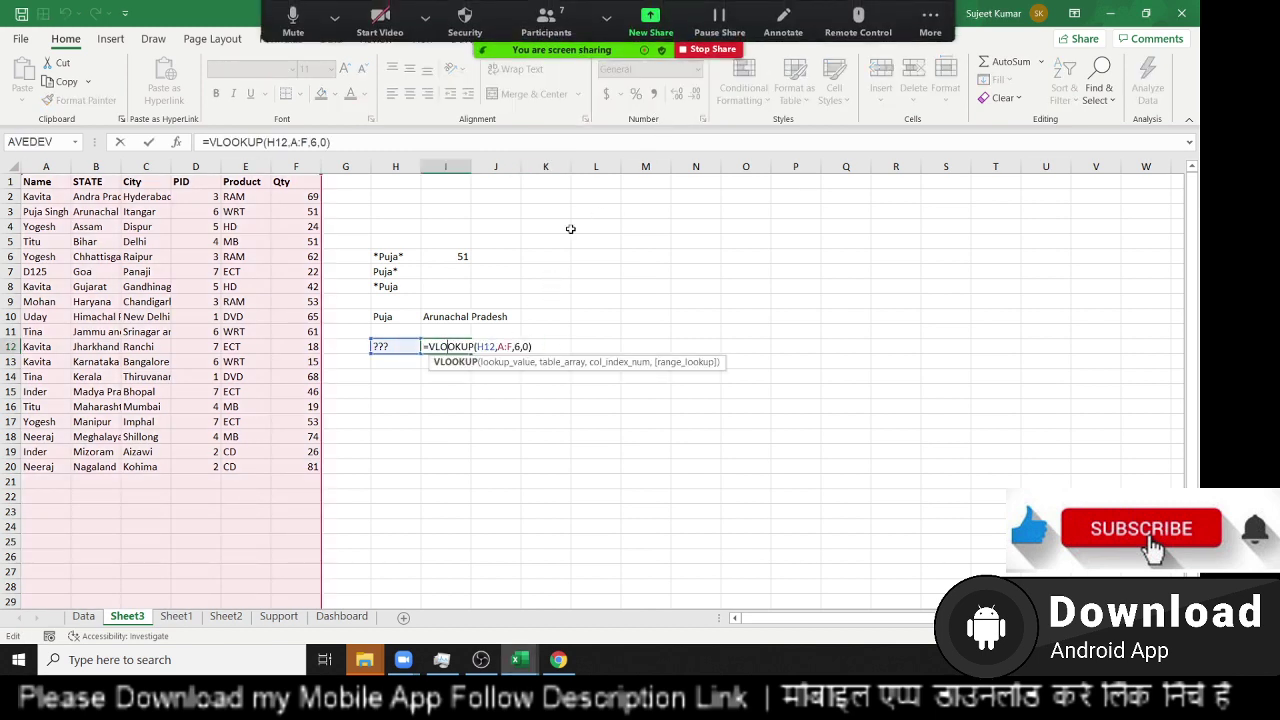
pyautogui.click(521, 347)
pyautogui.click(529, 347)
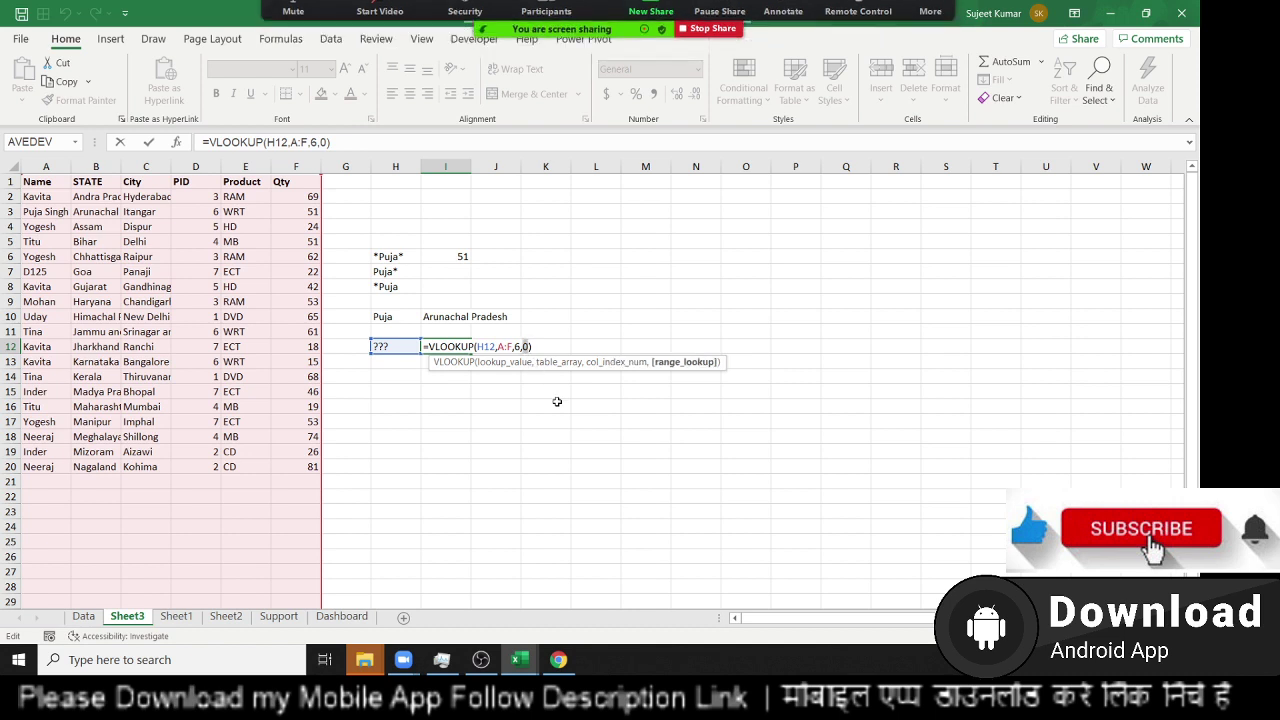
pyautogui.press('Return')
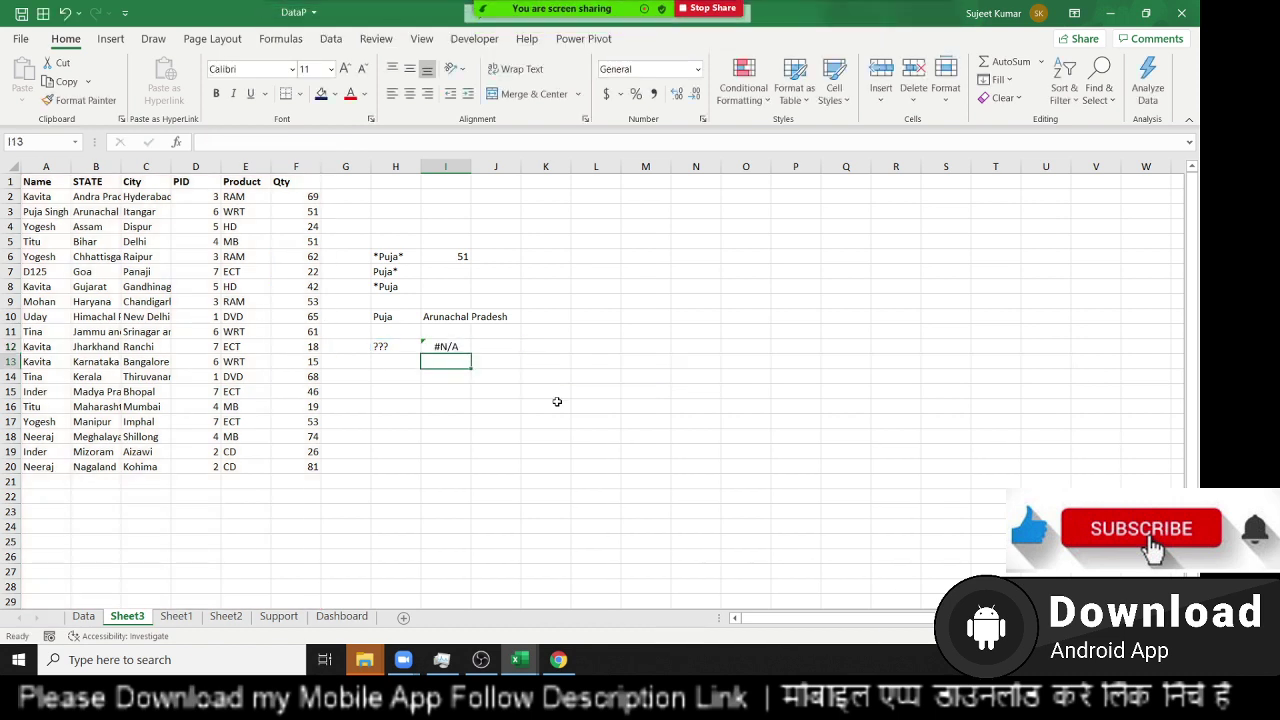
# - Replace the H12 pattern with ??* so the I12 lookup returns Qty
pyautogui.press('Up')
pyautogui.press('Left')
pyautogui.press('Right')
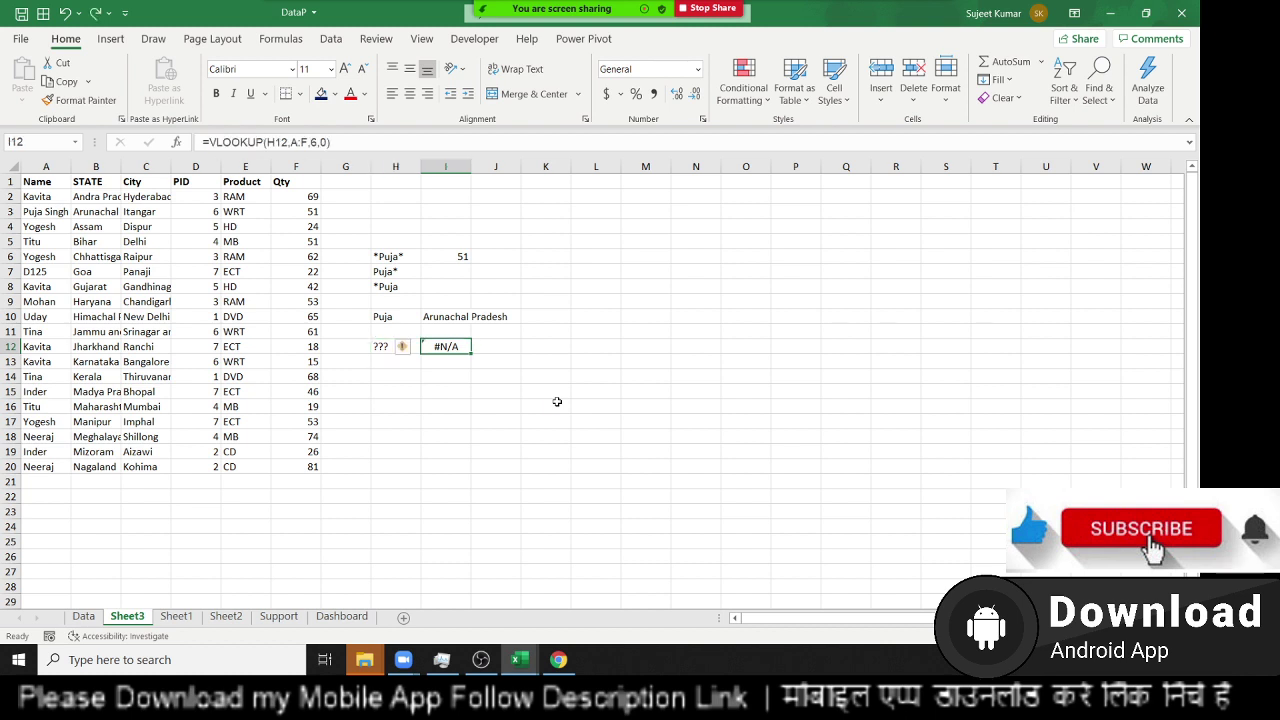
pyautogui.press('Left')
pyautogui.press('F2')
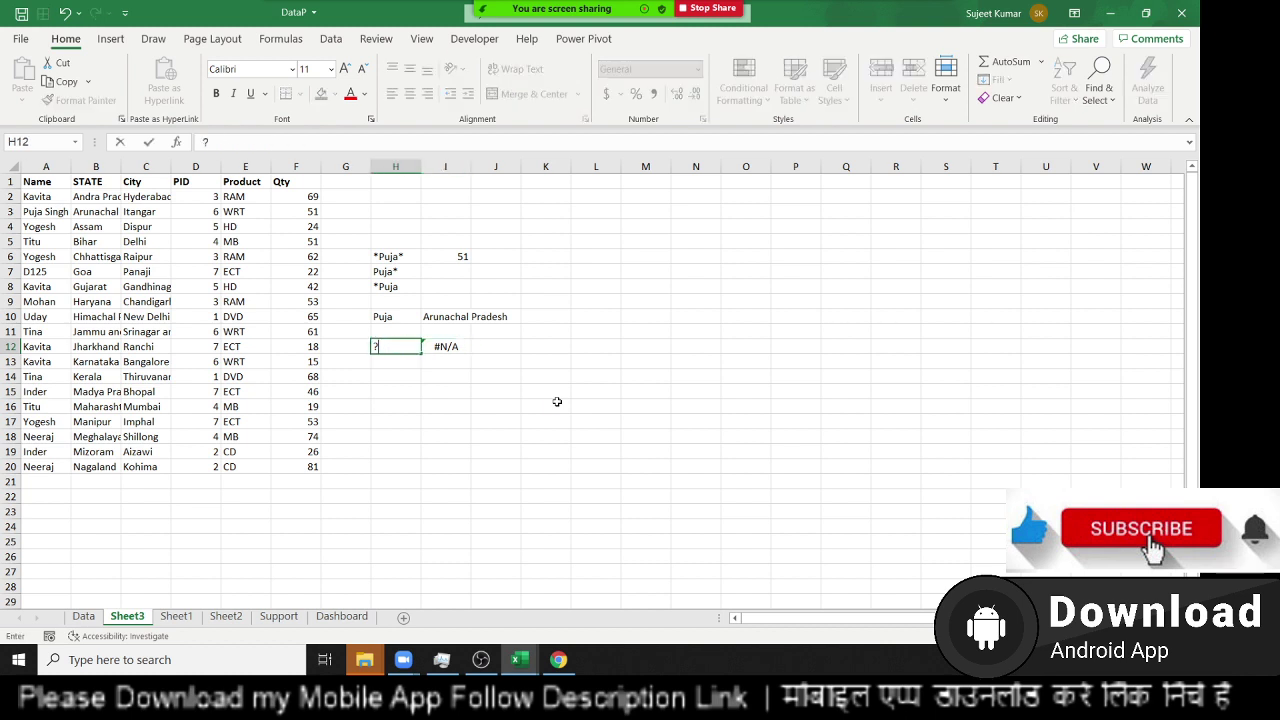
pyautogui.press('Return')
pyautogui.press('Up')
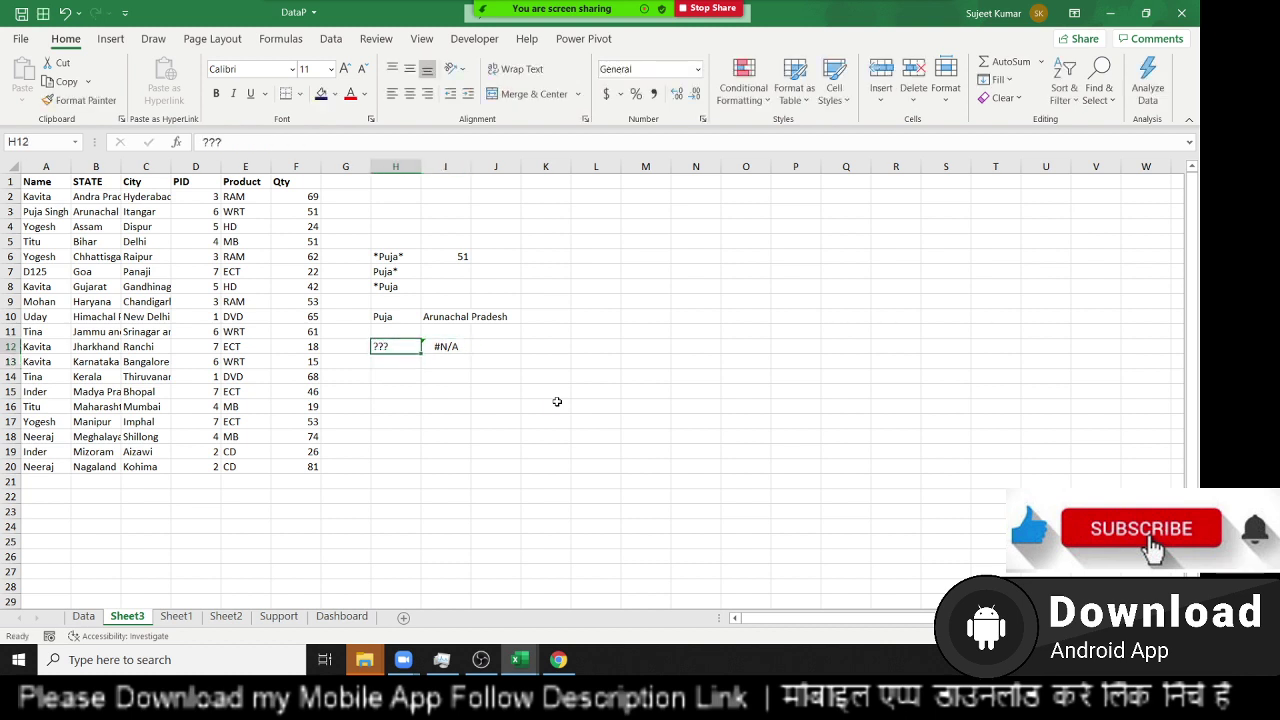
pyautogui.press('BackSpace')
pyautogui.write('??')
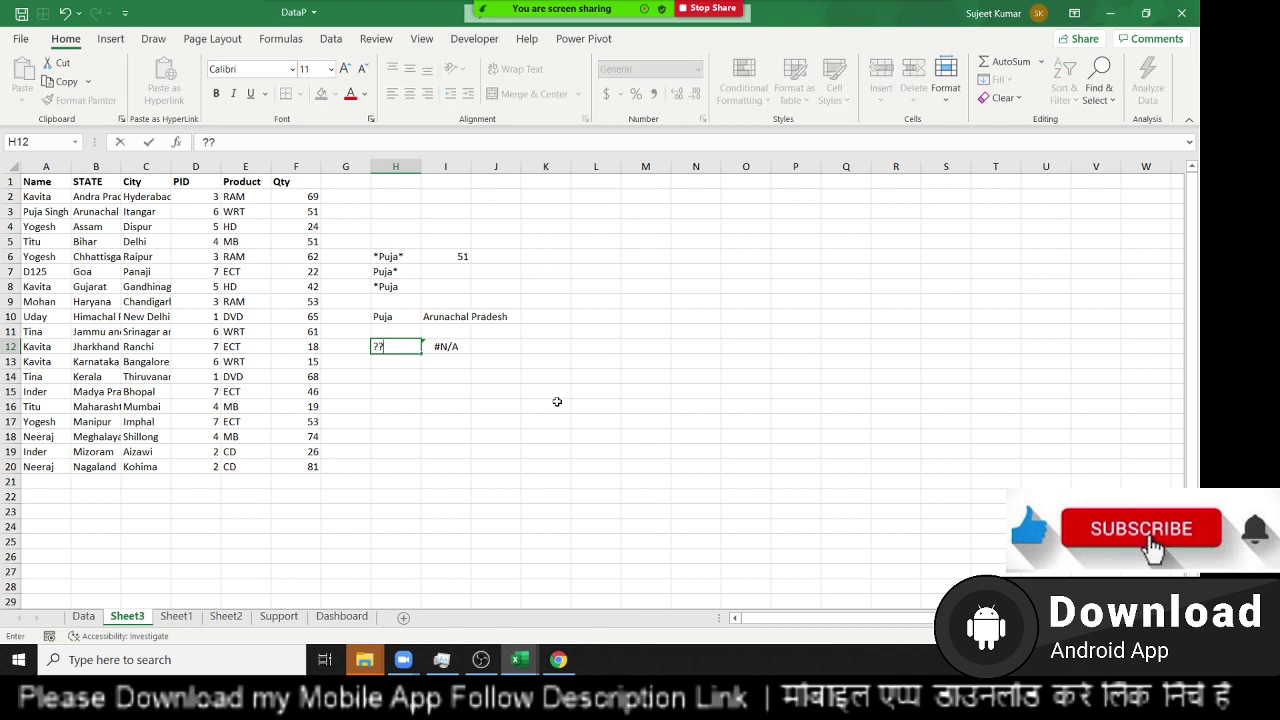
pyautogui.press('Return')
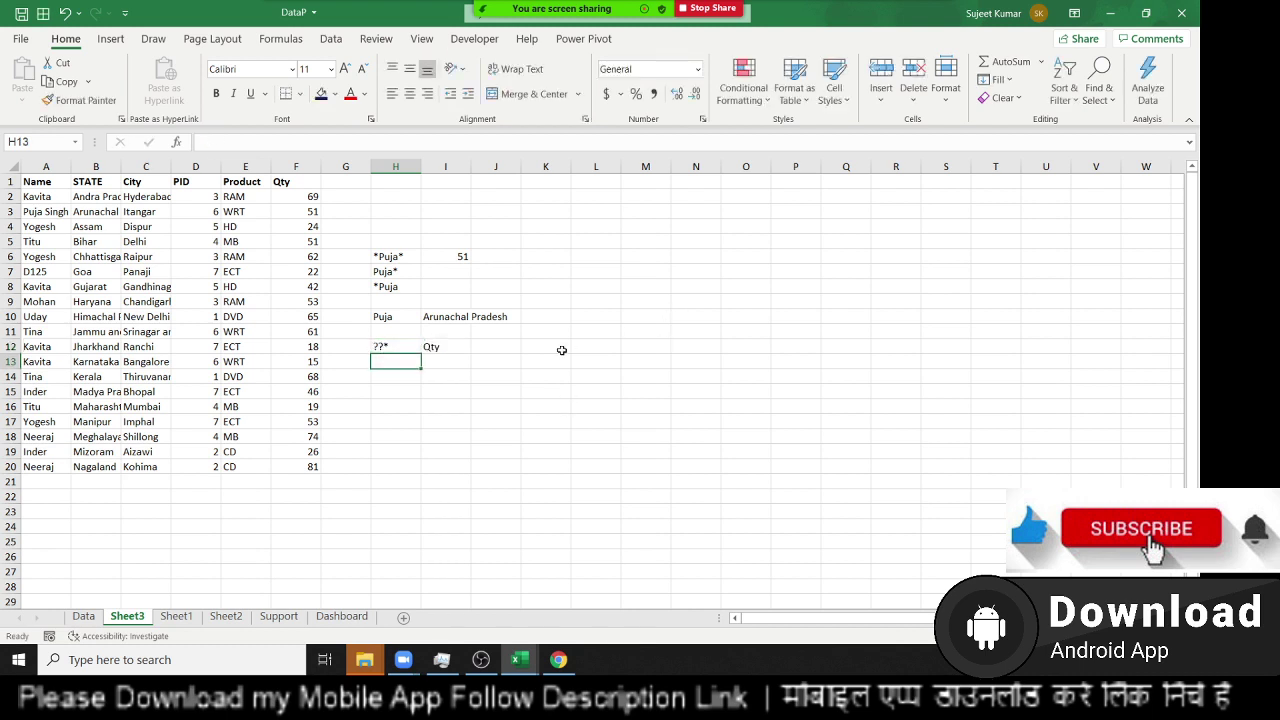
# - Enter ?? as the H12 pattern so the I12 lookup shows #N/A
pyautogui.click(449, 347)
pyautogui.doubleClick(449, 347)
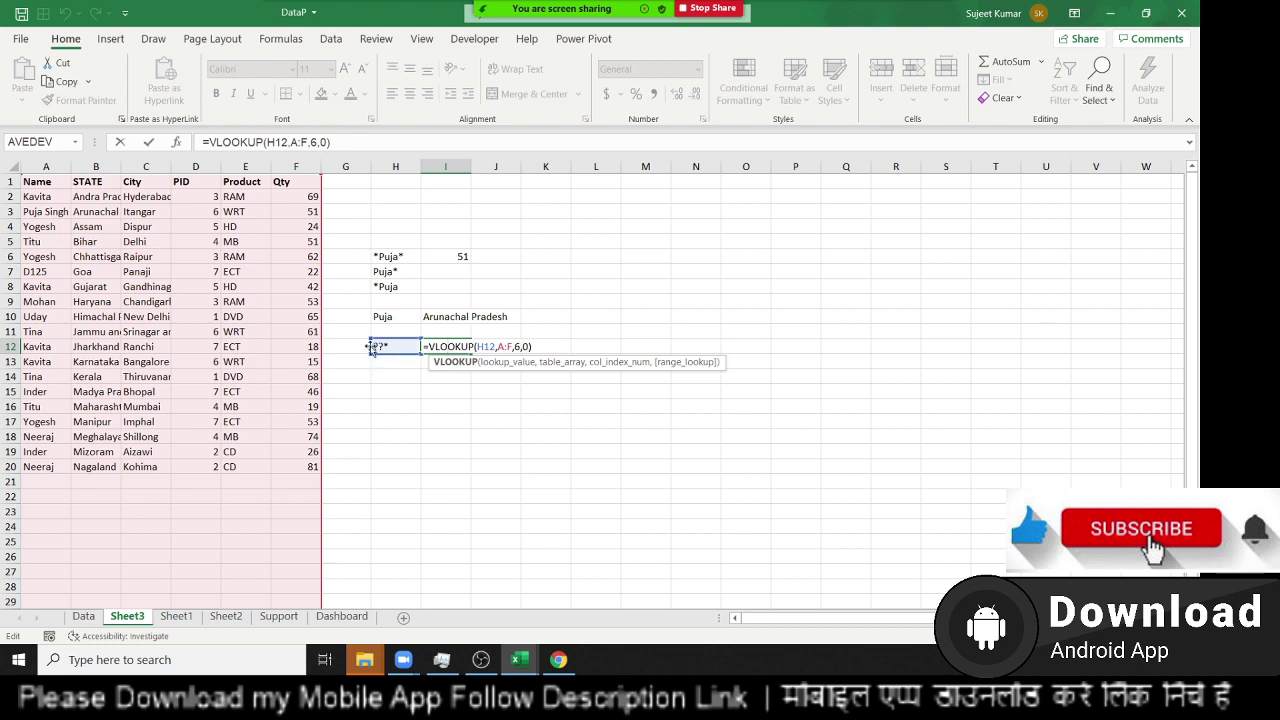
pyautogui.press('Return')
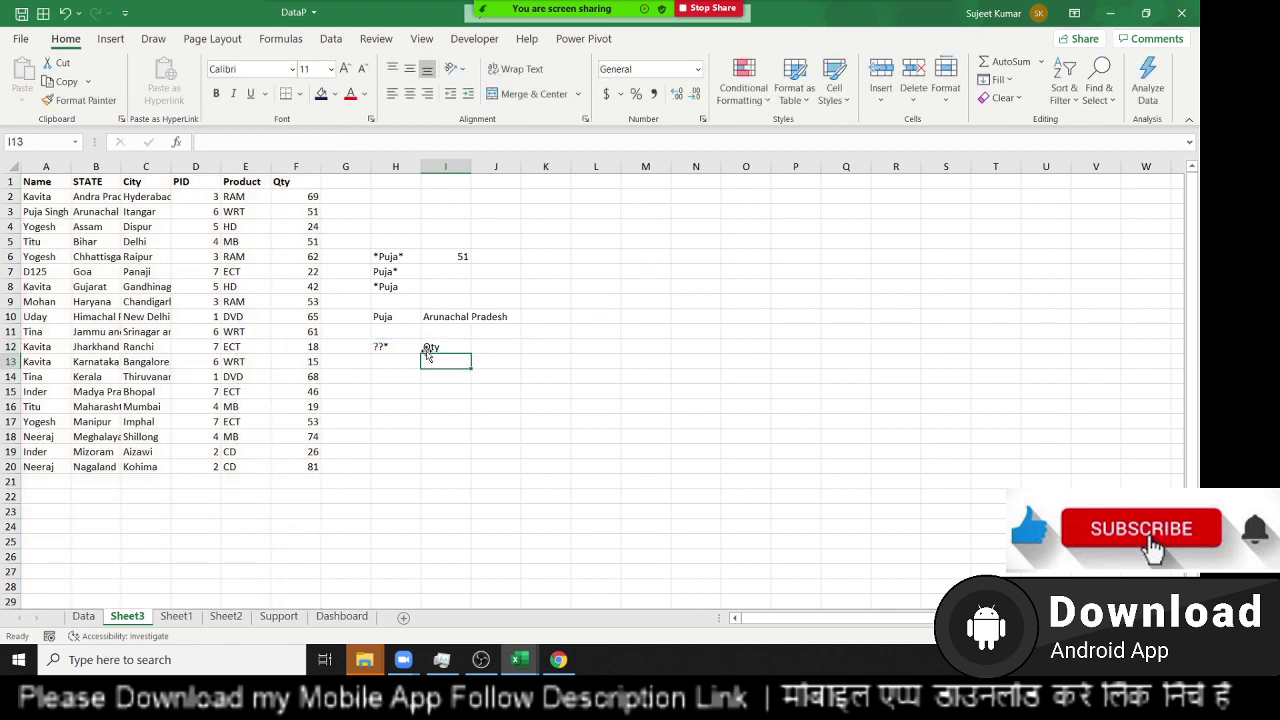
pyautogui.click(374, 347)
pyautogui.write('?')
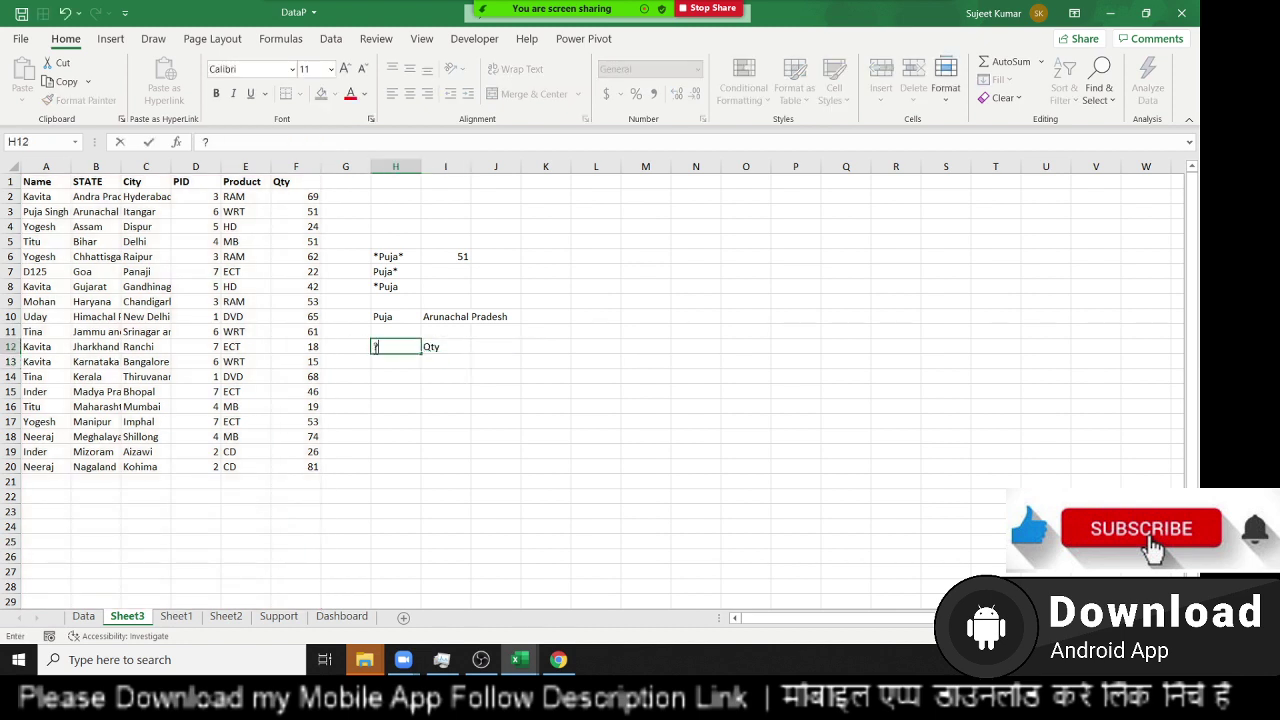
pyautogui.write('?')
pyautogui.press('Return')
pyautogui.click(374, 347)
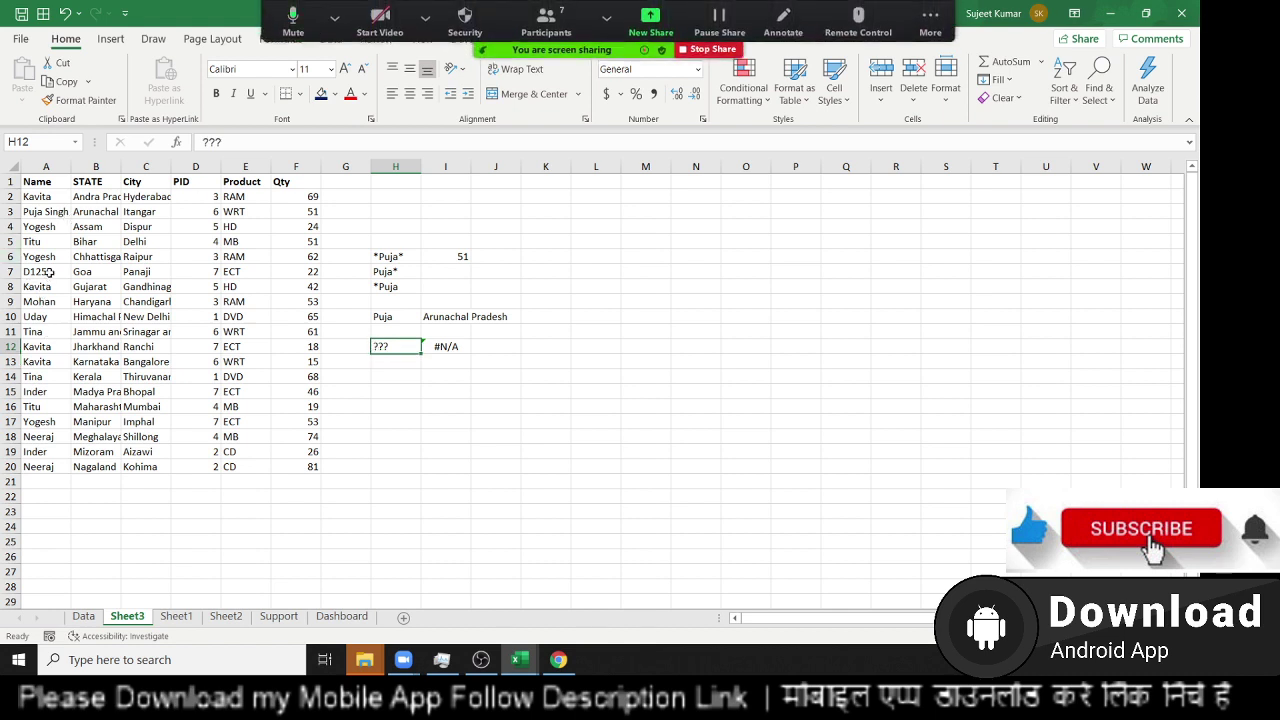
# - Review the D125 record in row 7 and the I12 result, then select H16
pyautogui.moveTo(48, 271); pyautogui.dragTo(127, 271)
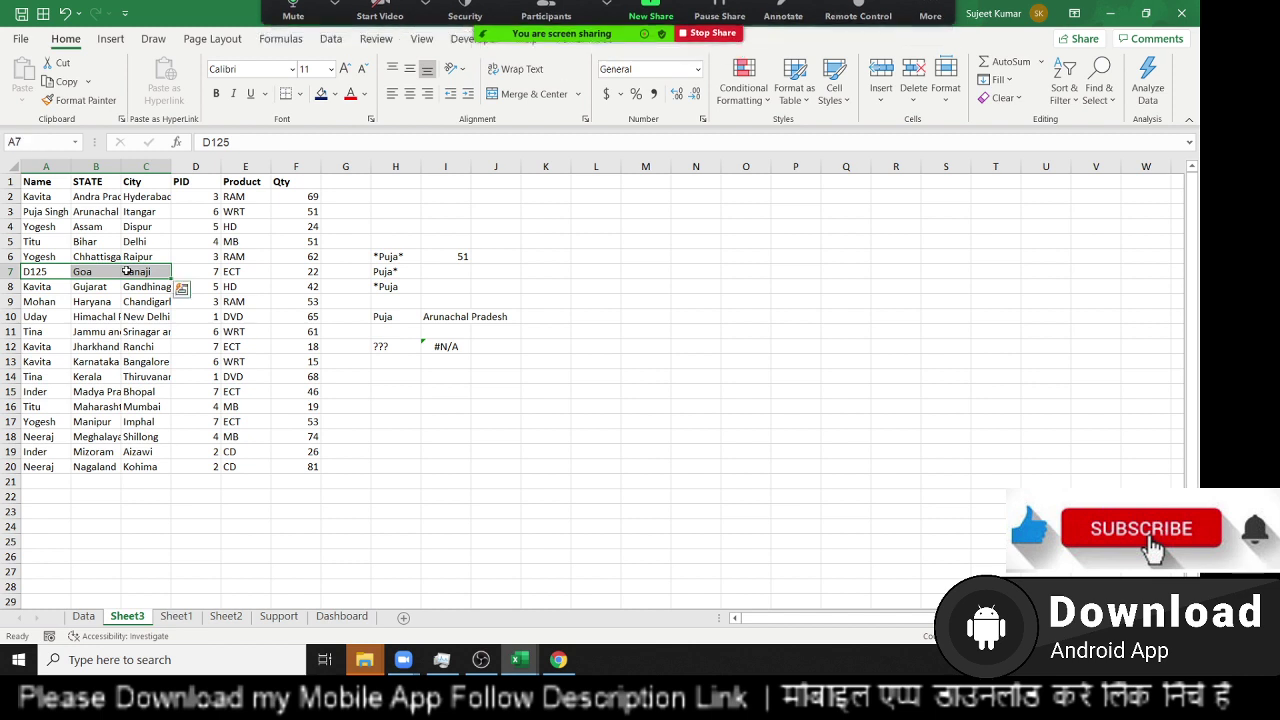
pyautogui.click(430, 346)
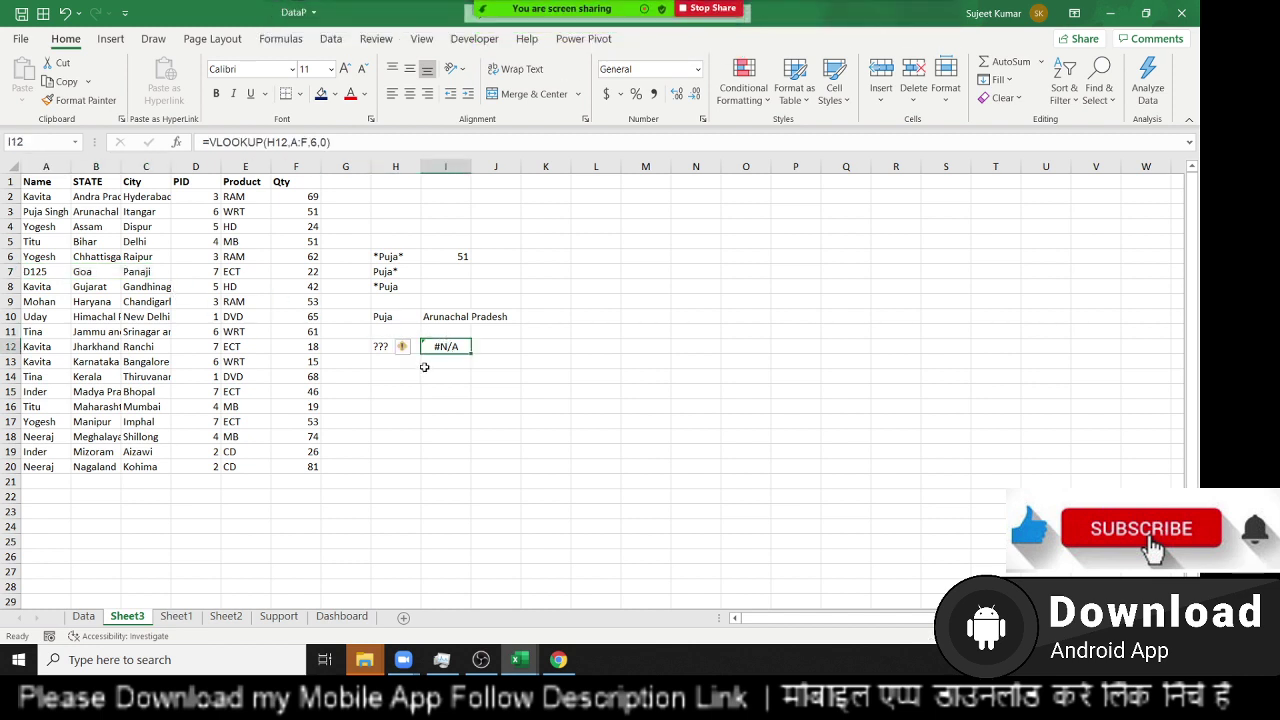
pyautogui.click(384, 406)
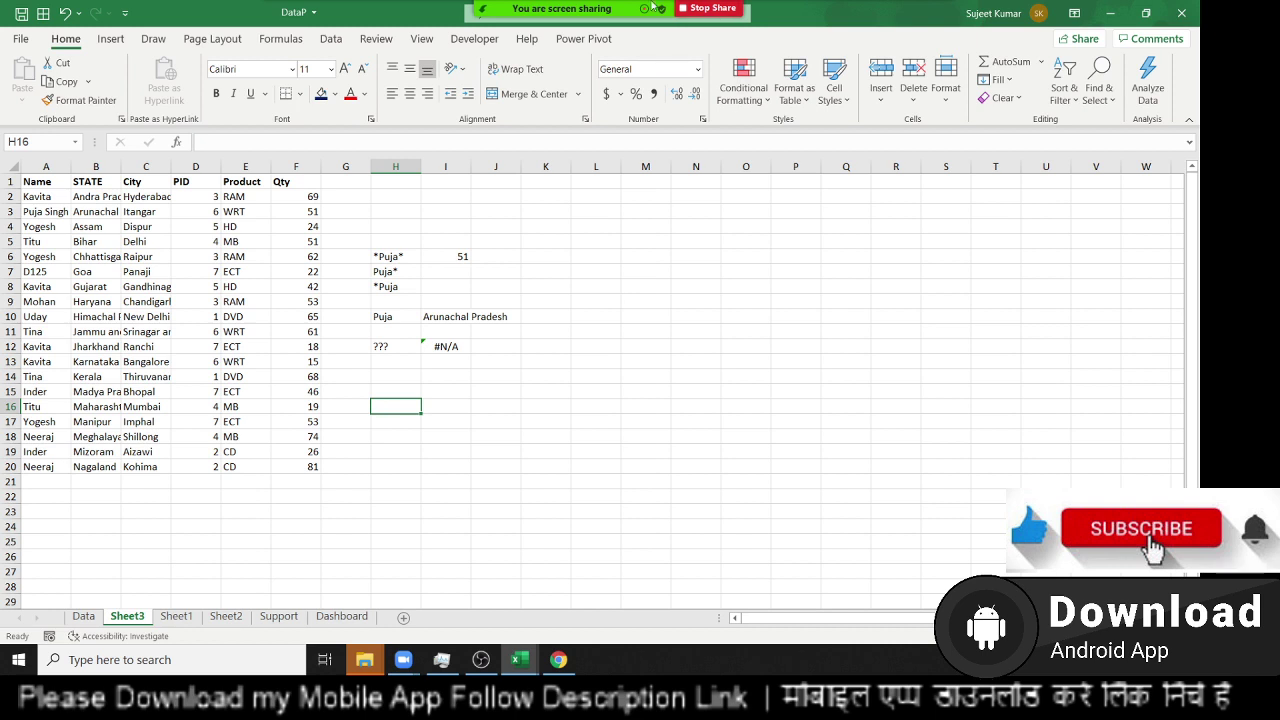
pyautogui.moveTo(654, 6)
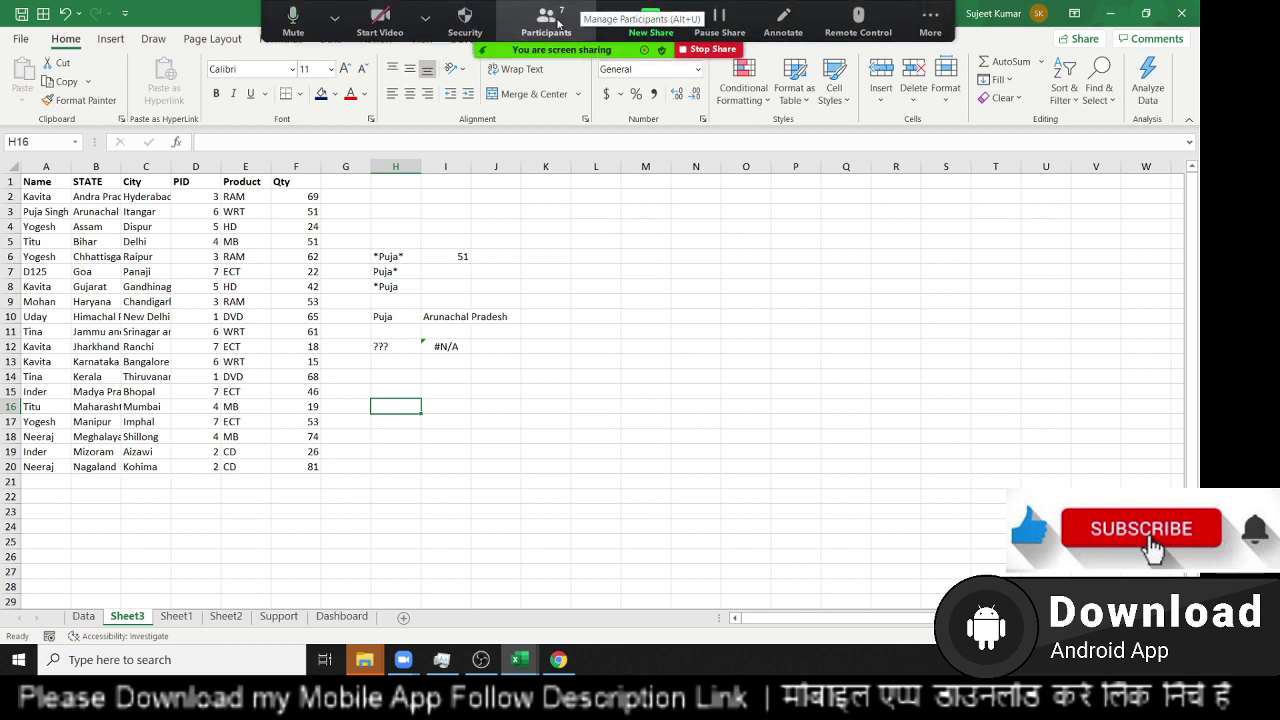